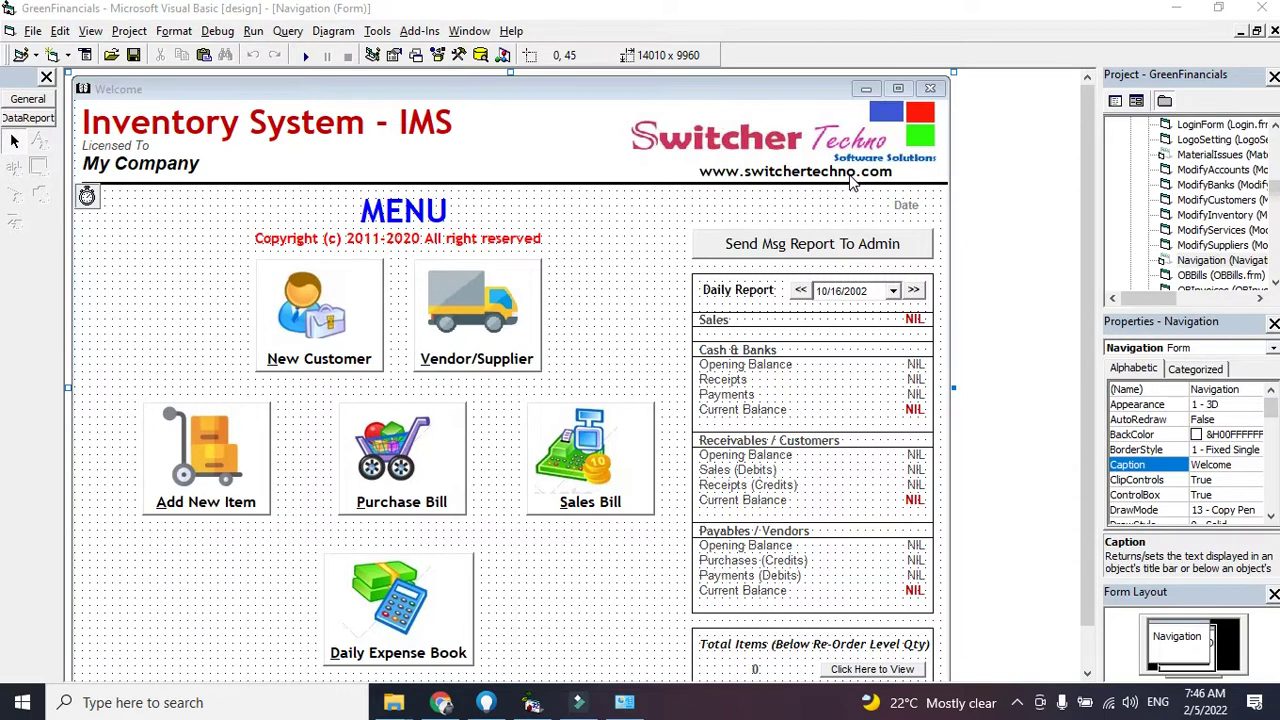
# Launch Green Financials and log in as Administrator for 2019-23 with the account password
pyautogui.click(305, 55)
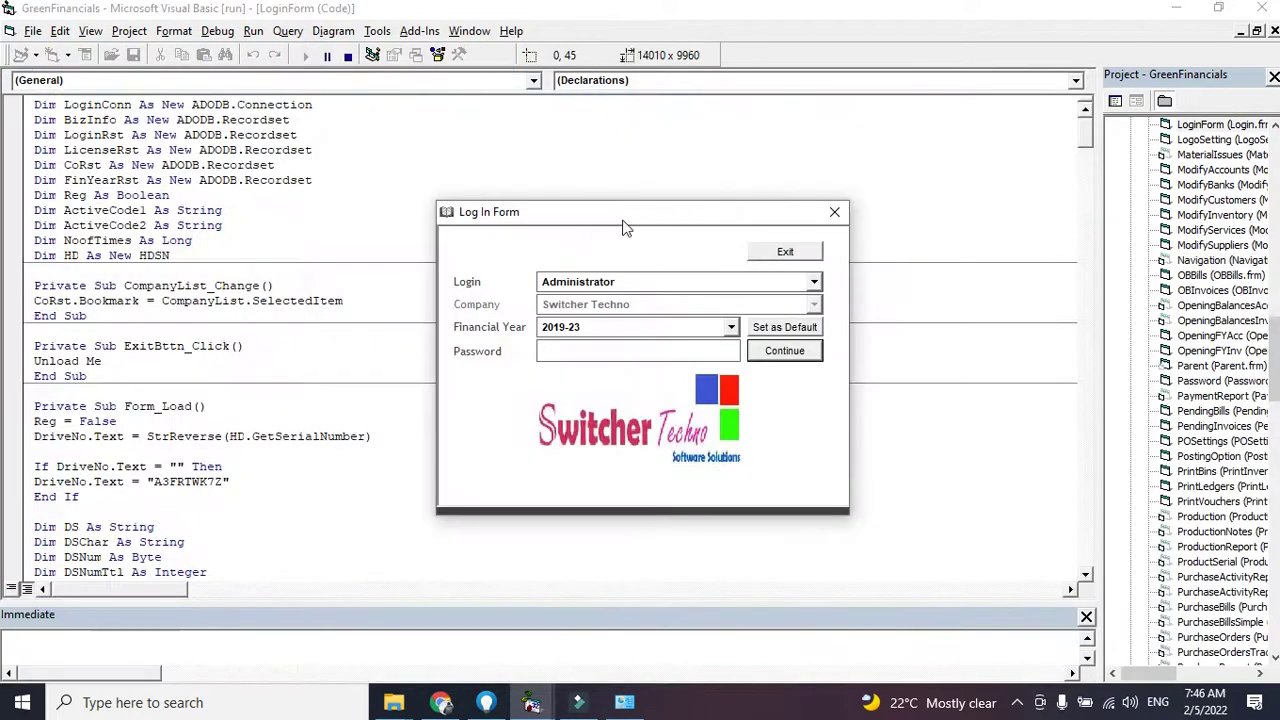
pyautogui.moveTo(622, 219); pyautogui.dragTo(548, 211)
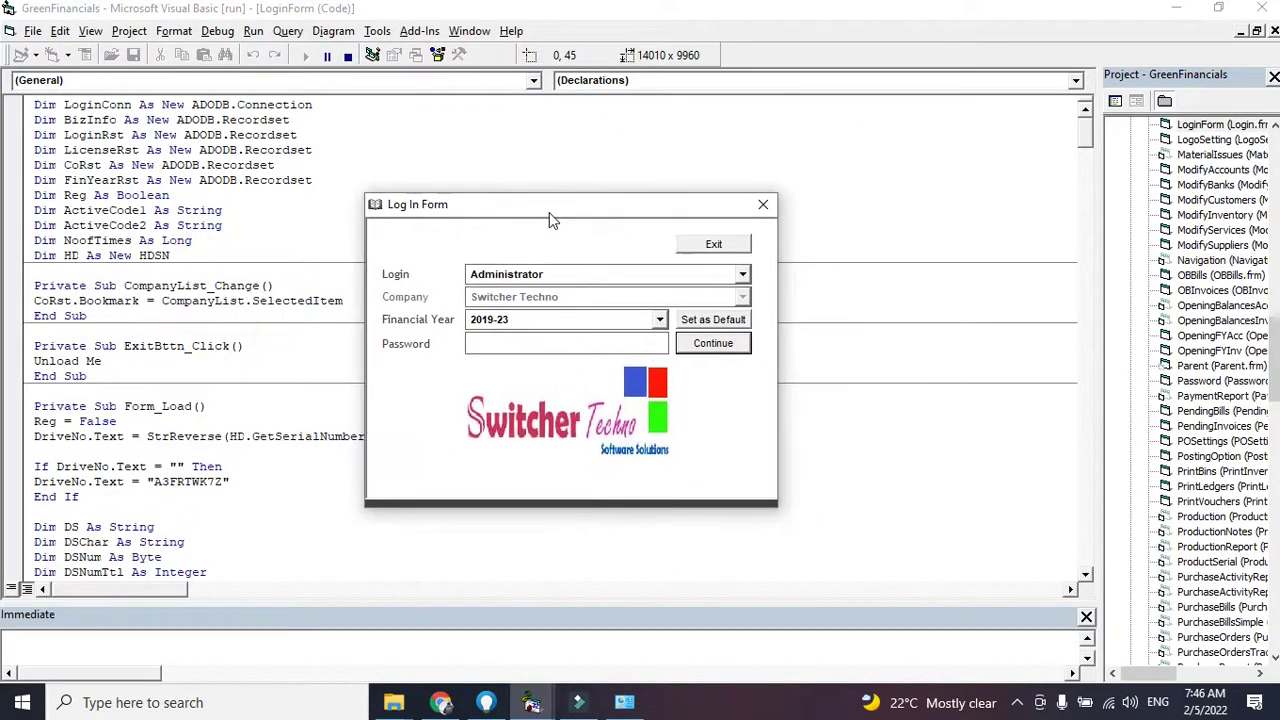
pyautogui.click(543, 278)
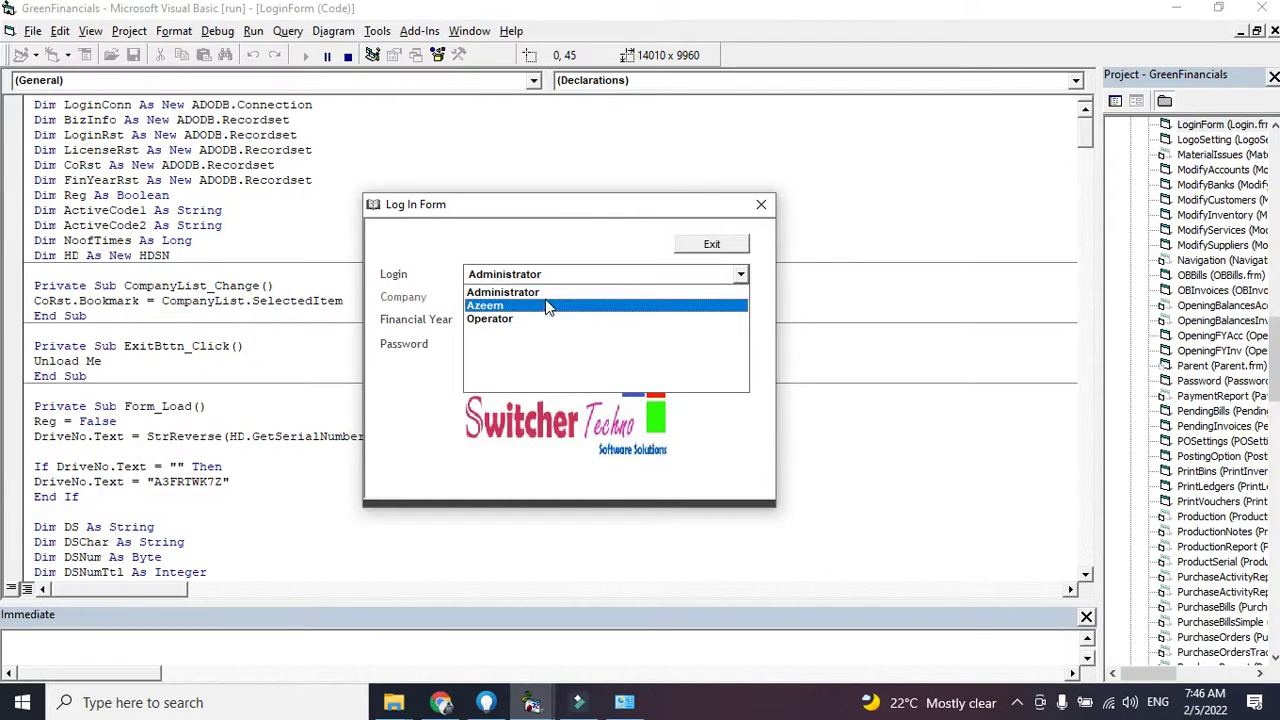
pyautogui.click(548, 292)
pyautogui.click(551, 341)
pyautogui.write('123')
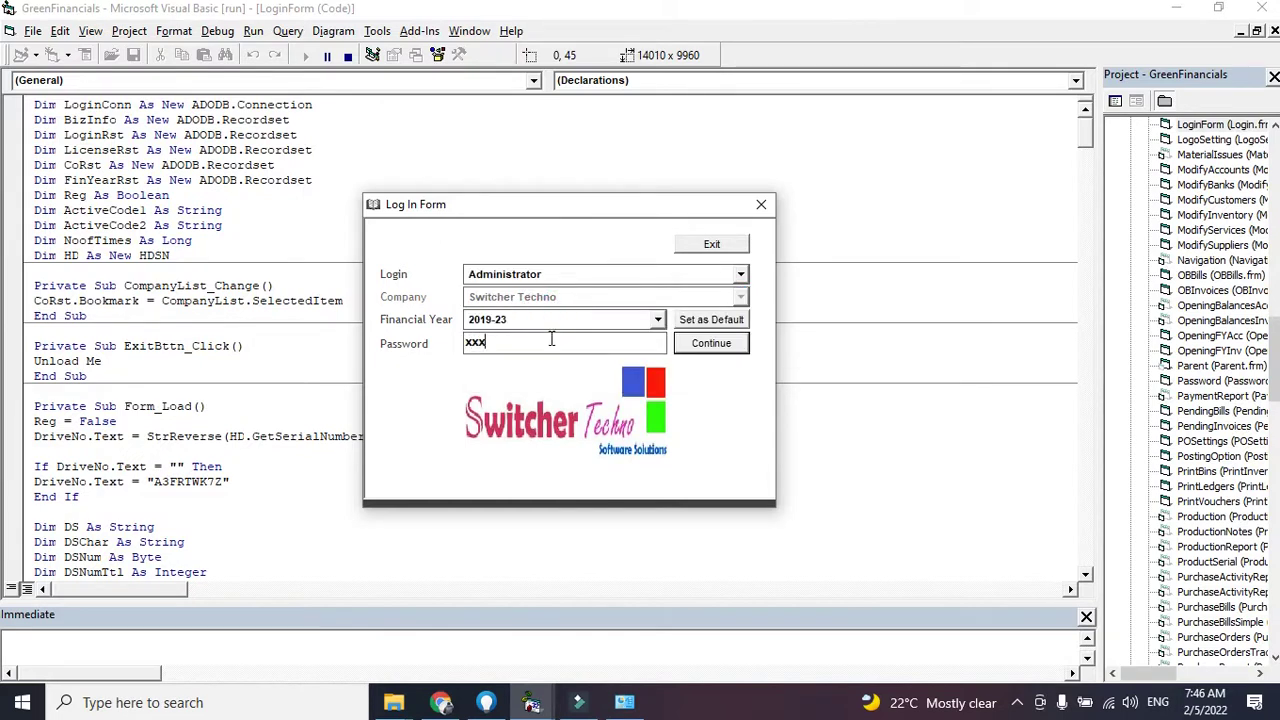
pyautogui.press('Return')
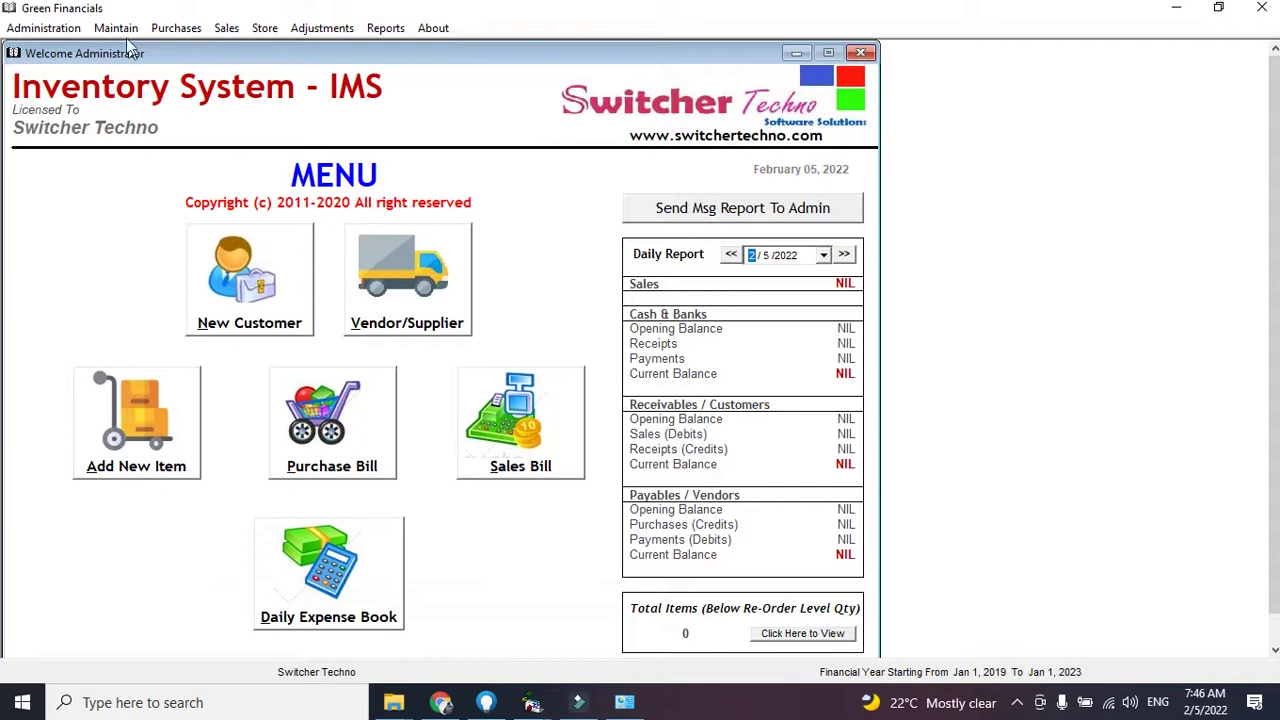
pyautogui.click(122, 28)
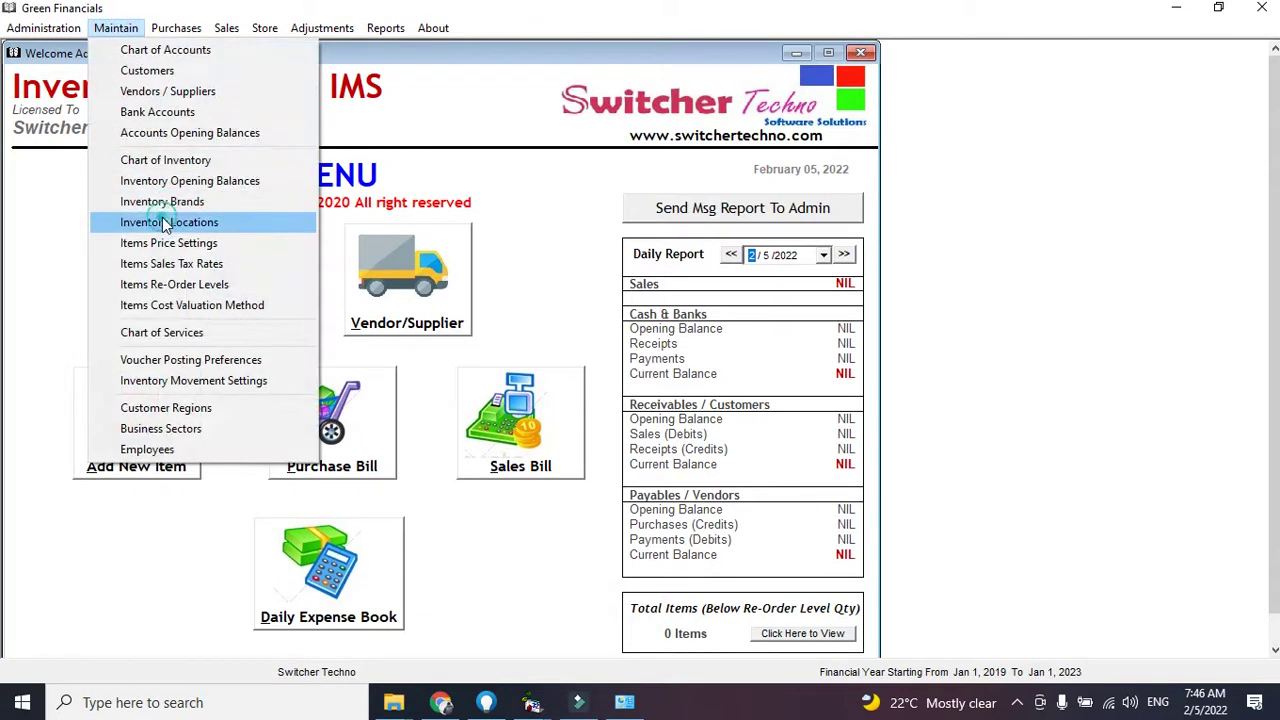
pyautogui.click(165, 222)
pyautogui.moveTo(647, 216); pyautogui.dragTo(419, 228)
pyautogui.click(268, 305)
pyautogui.press('Down')
pyautogui.press('Up')
pyautogui.press('Down')
pyautogui.press('Down')
pyautogui.press('Down')
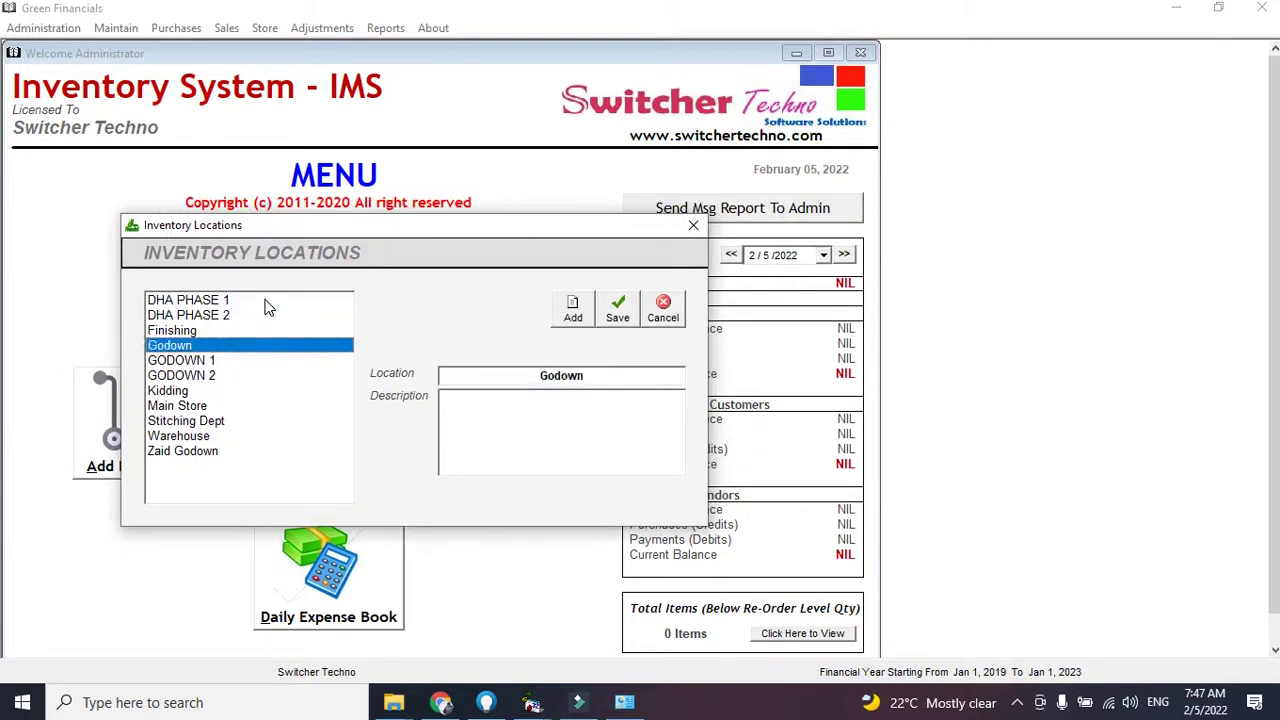
pyautogui.press('Down')
pyautogui.press('Down')
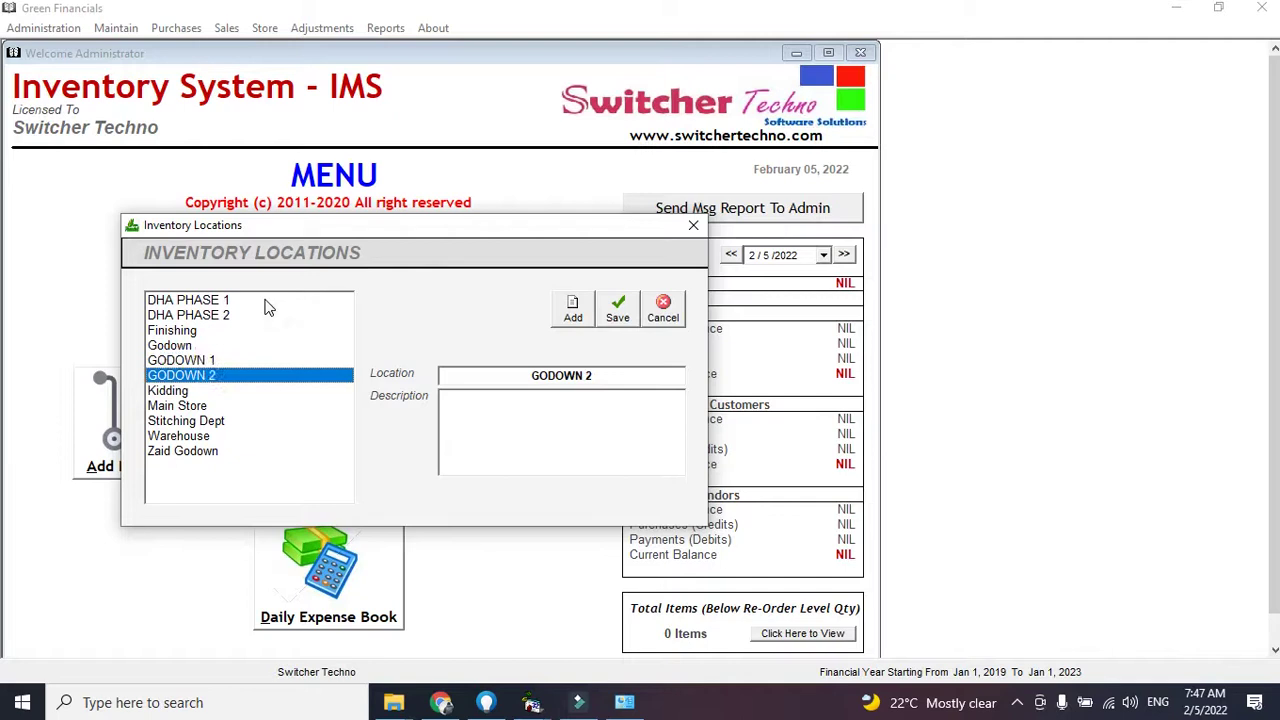
pyautogui.press('Down')
pyautogui.press('Down')
pyautogui.press('Down')
pyautogui.press('Down')
pyautogui.press('Down')
pyautogui.press('Up')
pyautogui.press('Up')
pyautogui.press('Up')
pyautogui.press('Up')
pyautogui.press('Up')
pyautogui.press('Up')
pyautogui.press('Up')
pyautogui.press('Up')
pyautogui.press('Up')
pyautogui.press('Up')
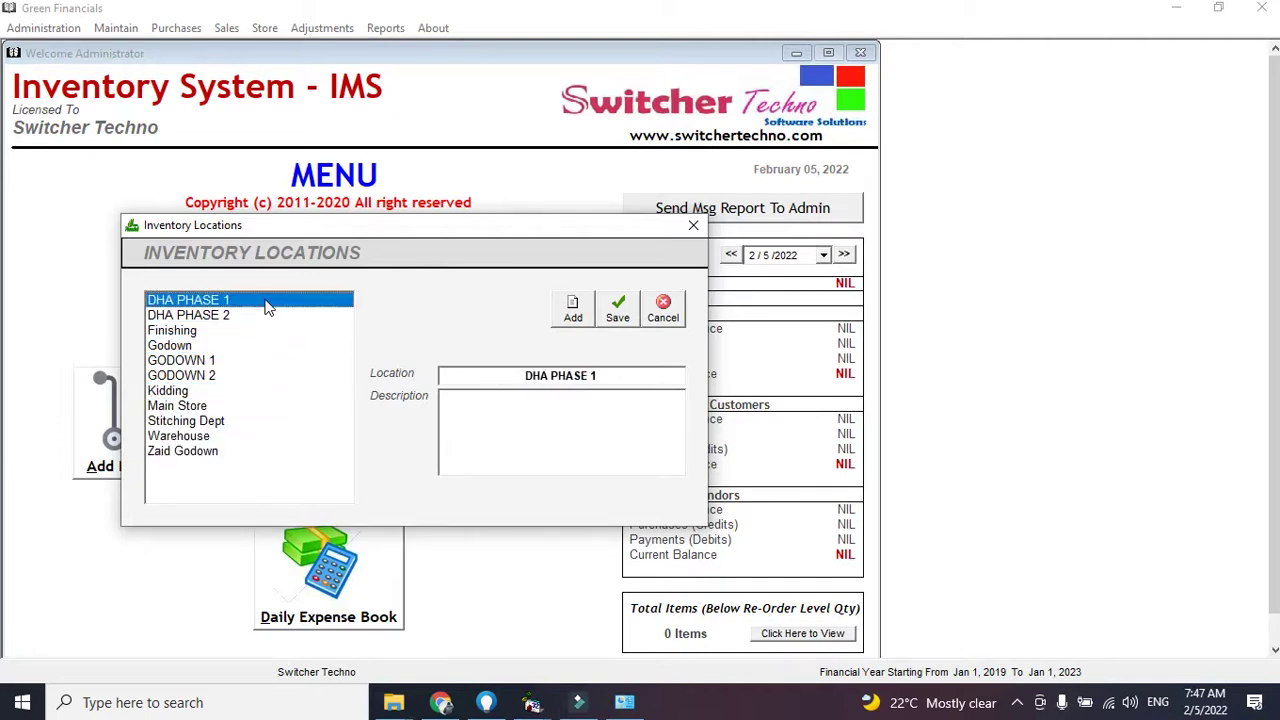
pyautogui.click(568, 315)
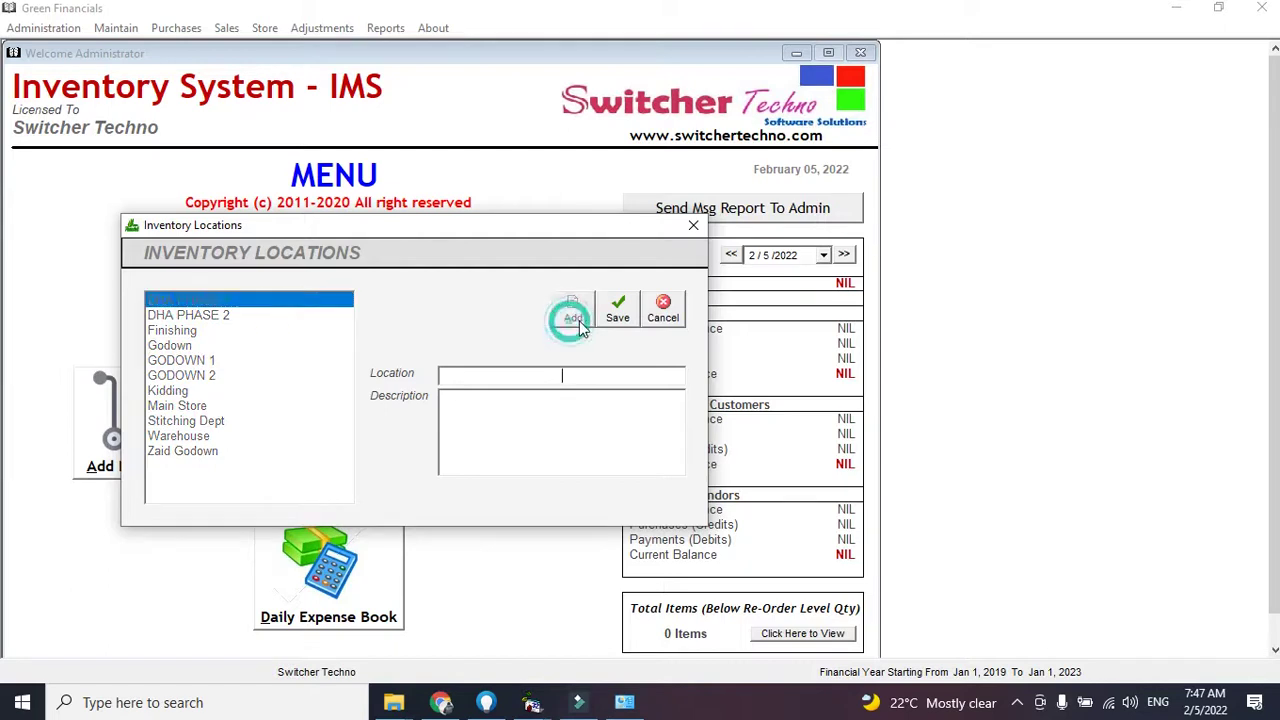
pyautogui.click(663, 315)
pyautogui.moveTo(237, 310); pyautogui.dragTo(297, 306)
pyautogui.click(290, 314)
pyautogui.click(277, 305)
pyautogui.click(277, 306)
pyautogui.click(268, 316)
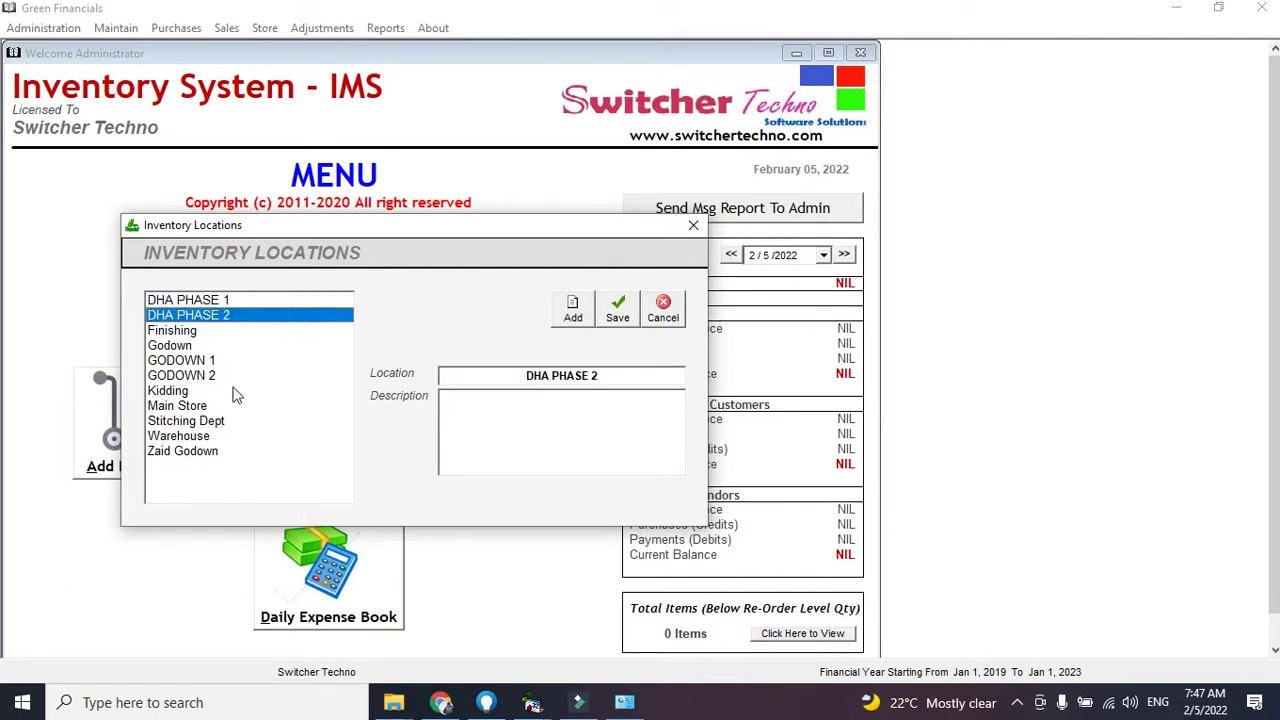
pyautogui.click(228, 432)
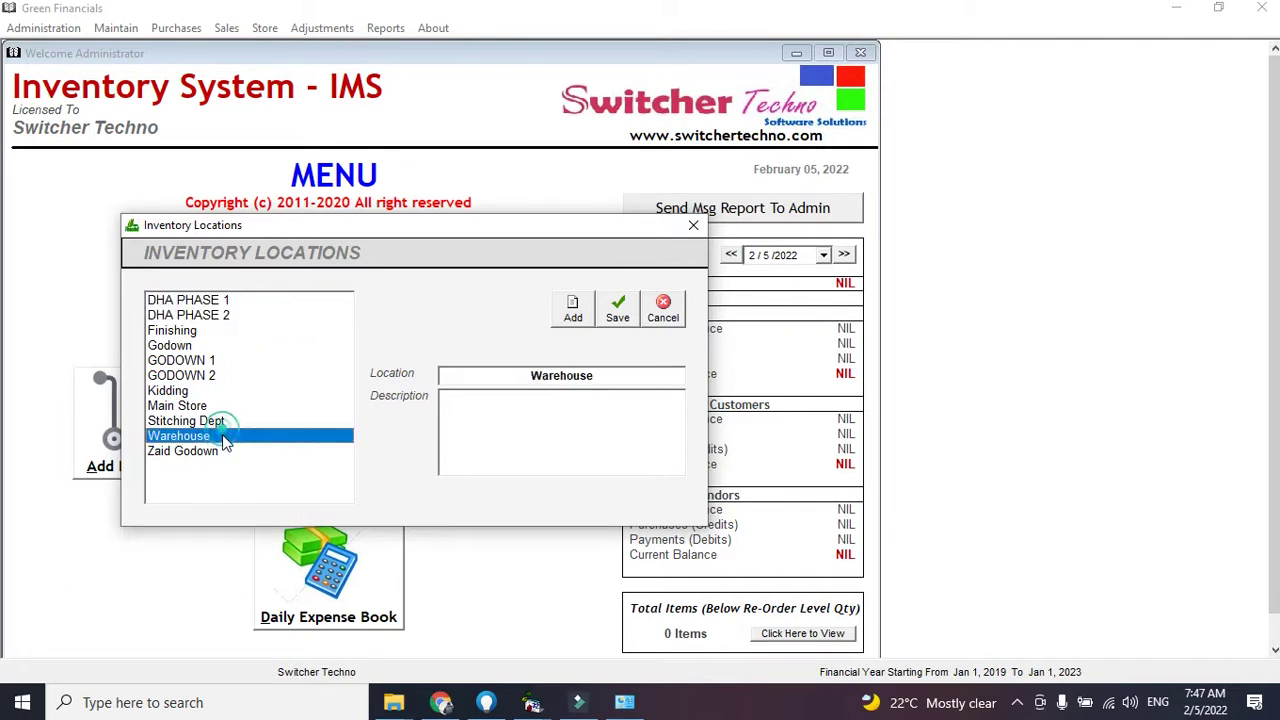
pyautogui.click(692, 228)
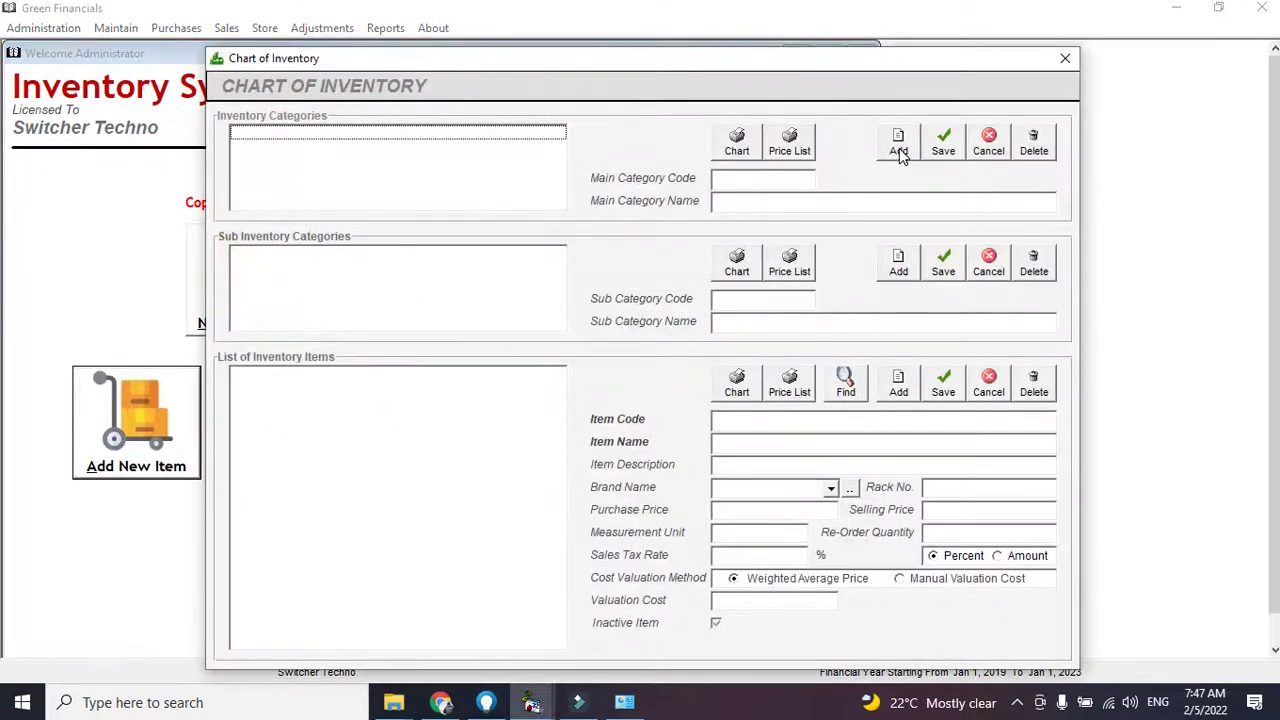
# Create the main inventory category PARTS with code 1
pyautogui.click(898, 148)
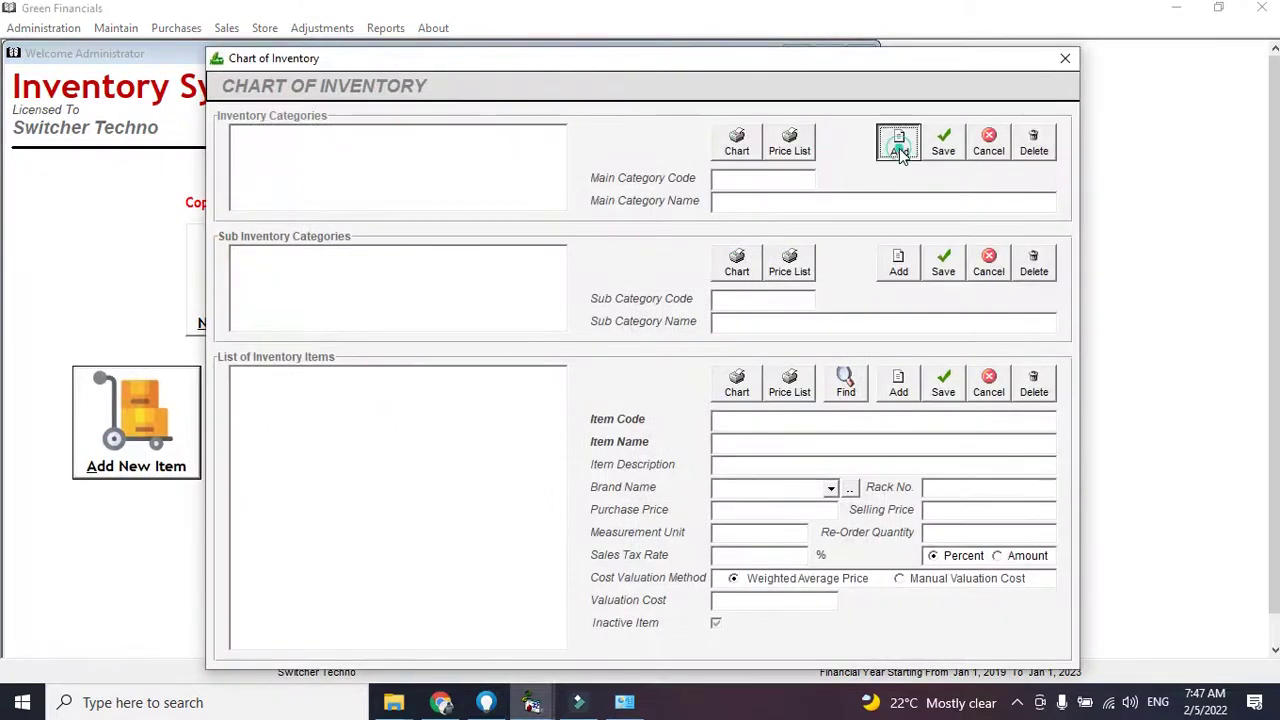
pyautogui.write('1')
pyautogui.write('s')
pyautogui.press('BackSpace')
pyautogui.write('PARTS')
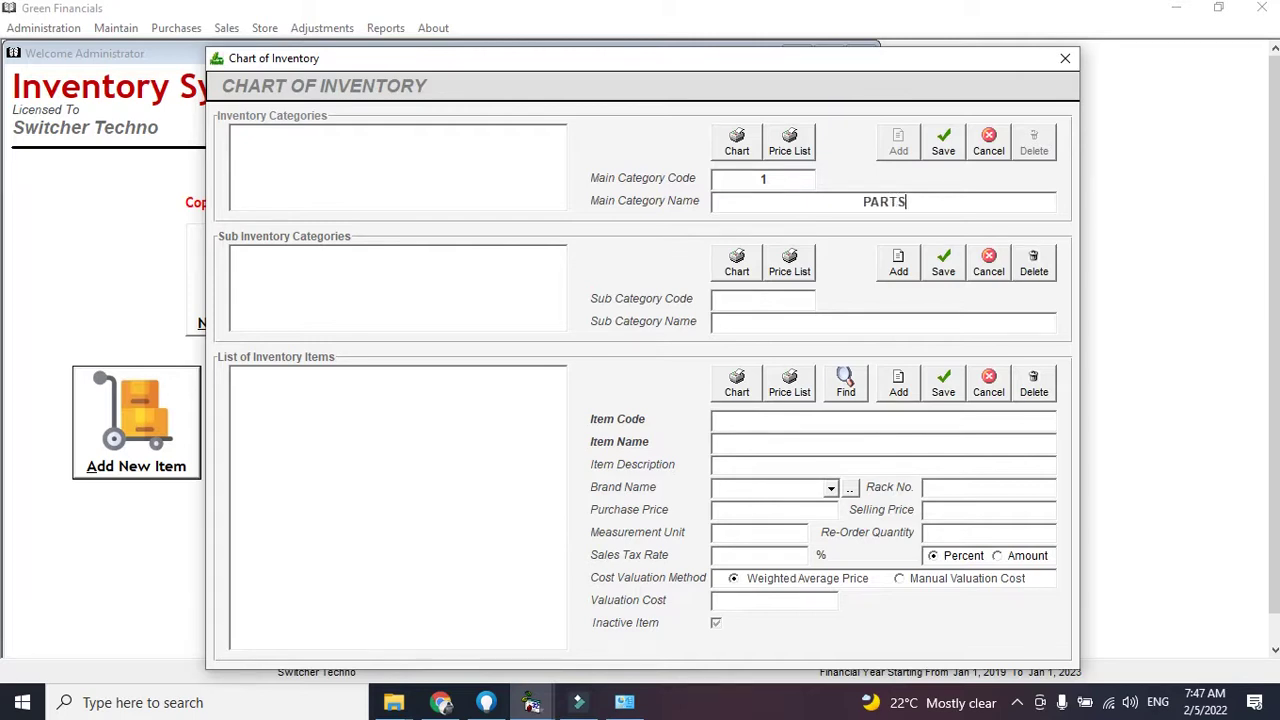
pyautogui.click(943, 148)
# Add sub-categories TOYOTA, HONDA and KIA under PARTS
pyautogui.click(898, 260)
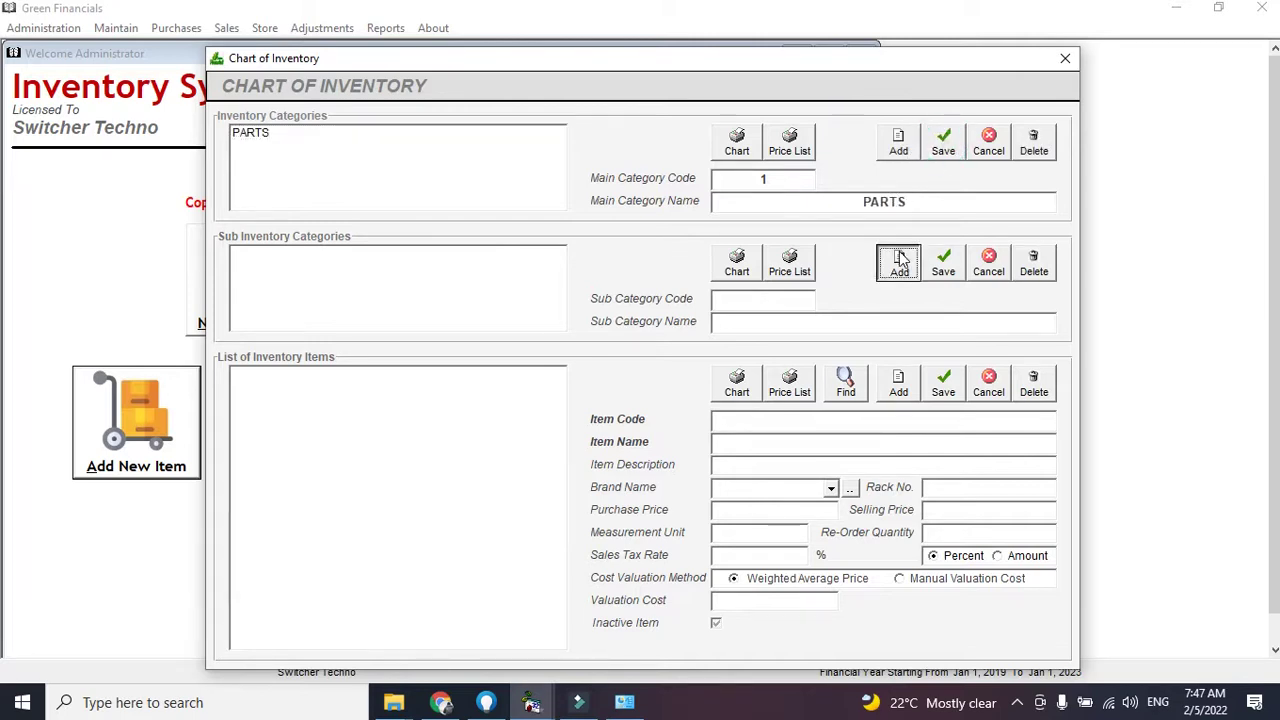
pyautogui.write('TOYOTA')
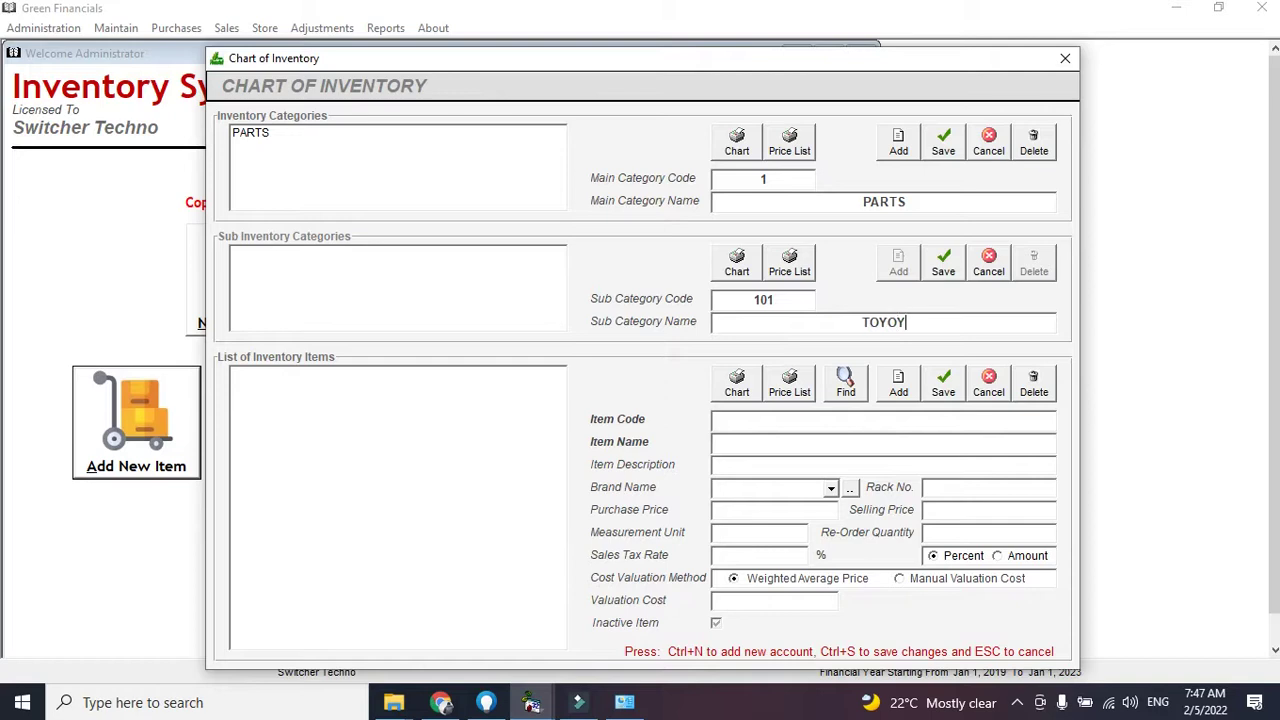
pyautogui.click(938, 280)
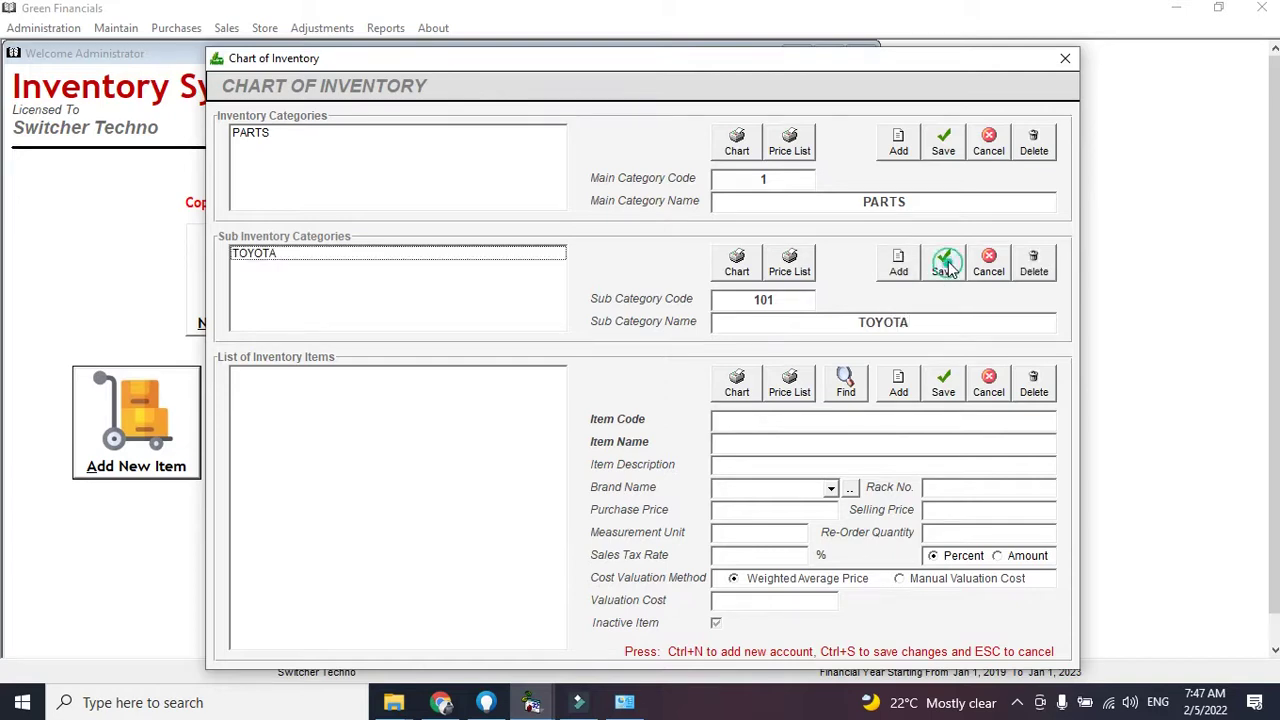
pyautogui.click(898, 263)
pyautogui.write('HONDA')
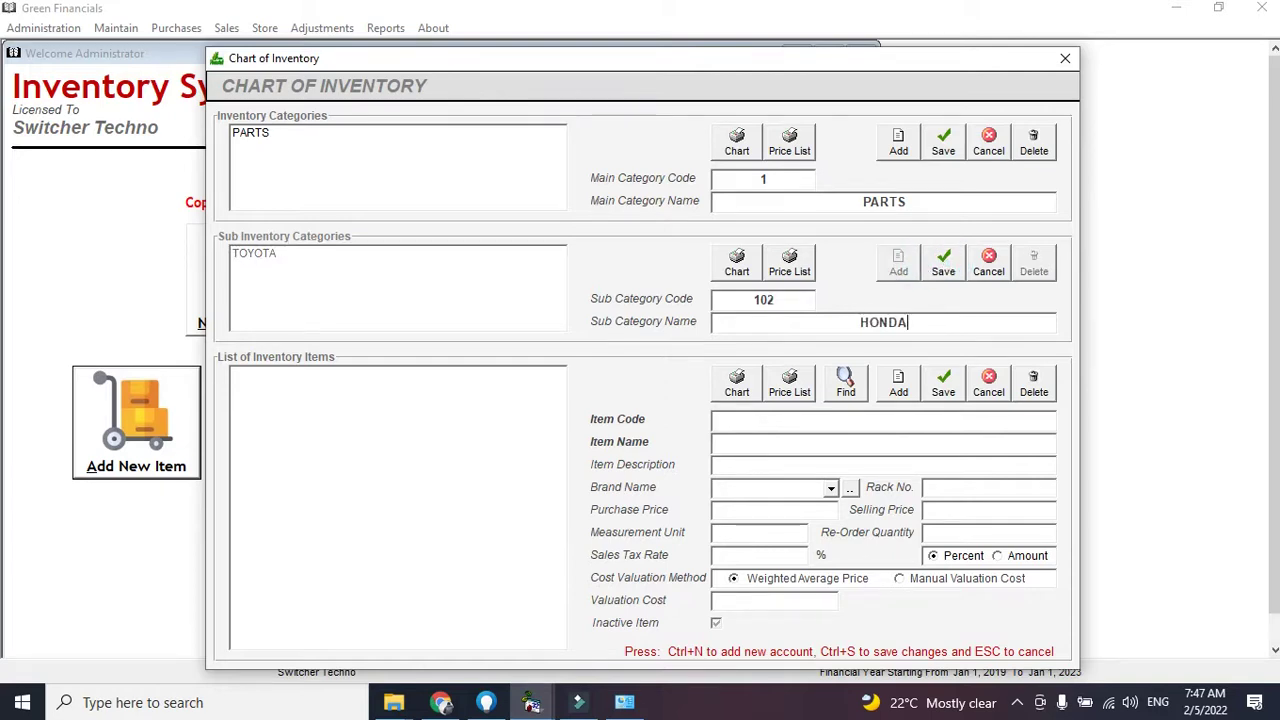
pyautogui.click(940, 267)
pyautogui.click(896, 263)
pyautogui.write('KIA')
pyautogui.click(928, 272)
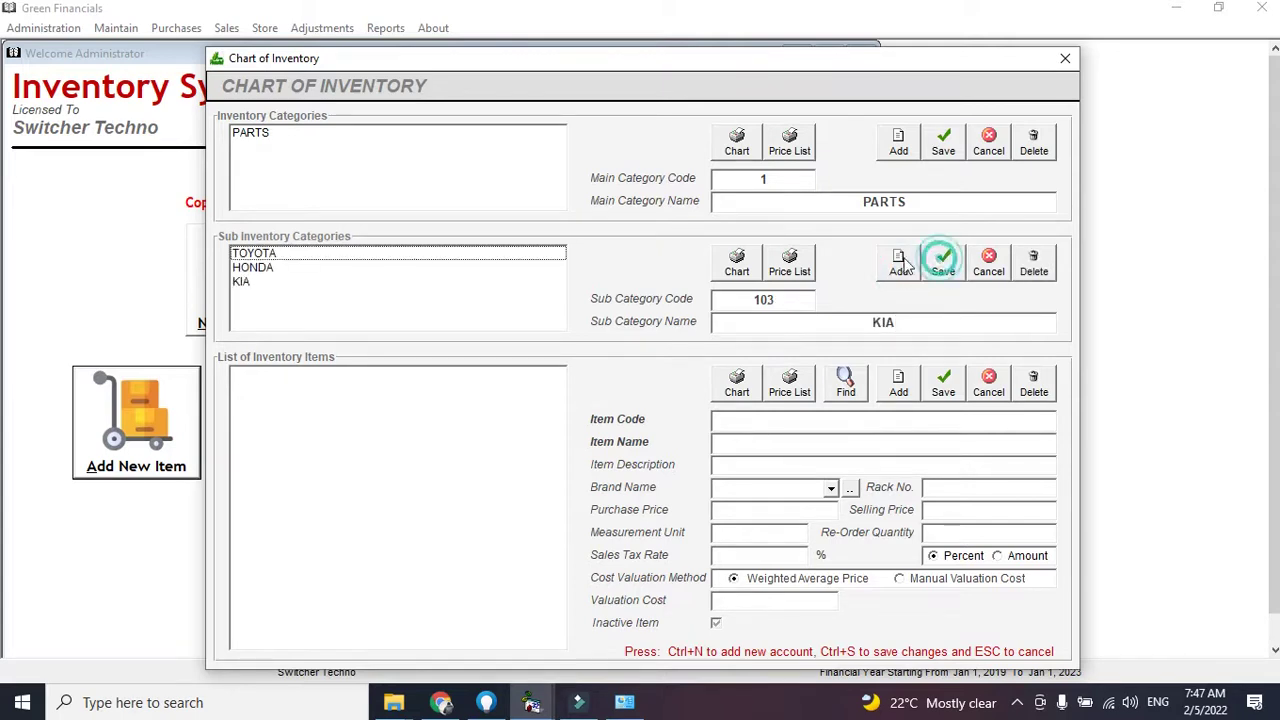
# Review the new sub-categories and select TOYOTA for adding items
pyautogui.click(551, 253)
pyautogui.click(548, 268)
pyautogui.click(551, 255)
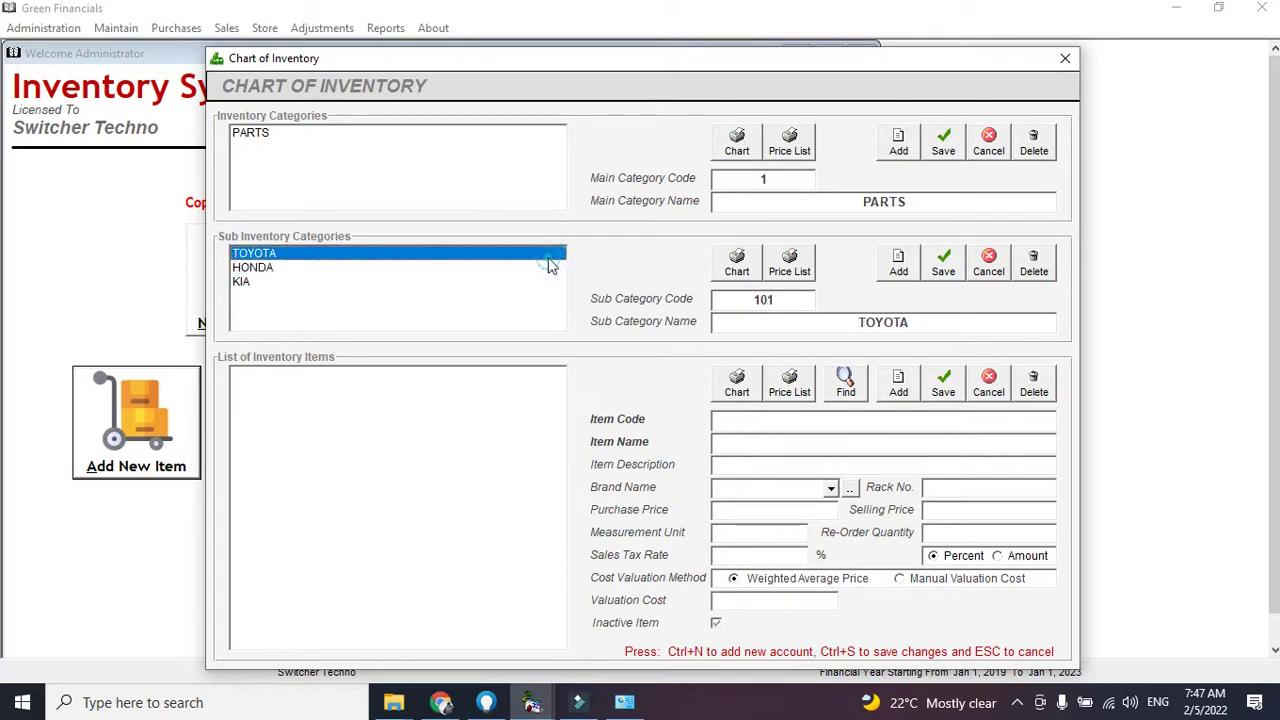
# Add the item ENIGNE 1300 CC under TOYOTA
pyautogui.click(898, 386)
pyautogui.write('ENIGN')
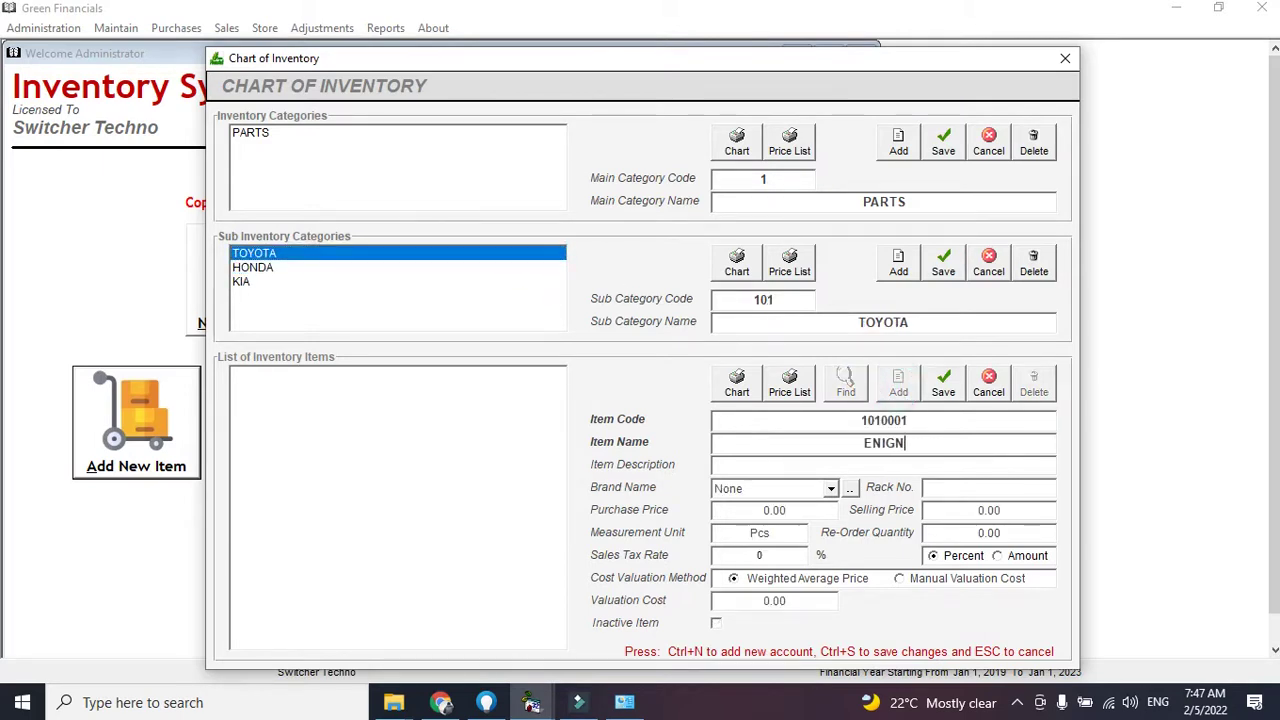
pyautogui.write('E 1300 CC')
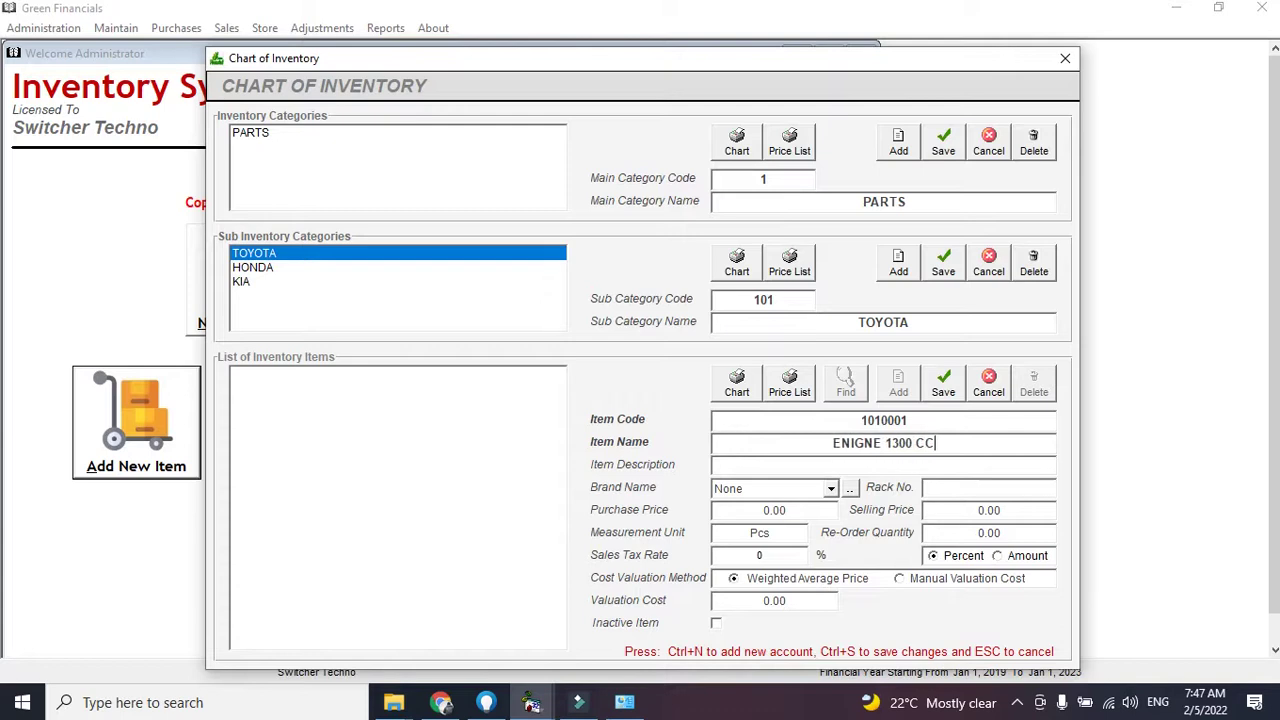
pyautogui.click(970, 510)
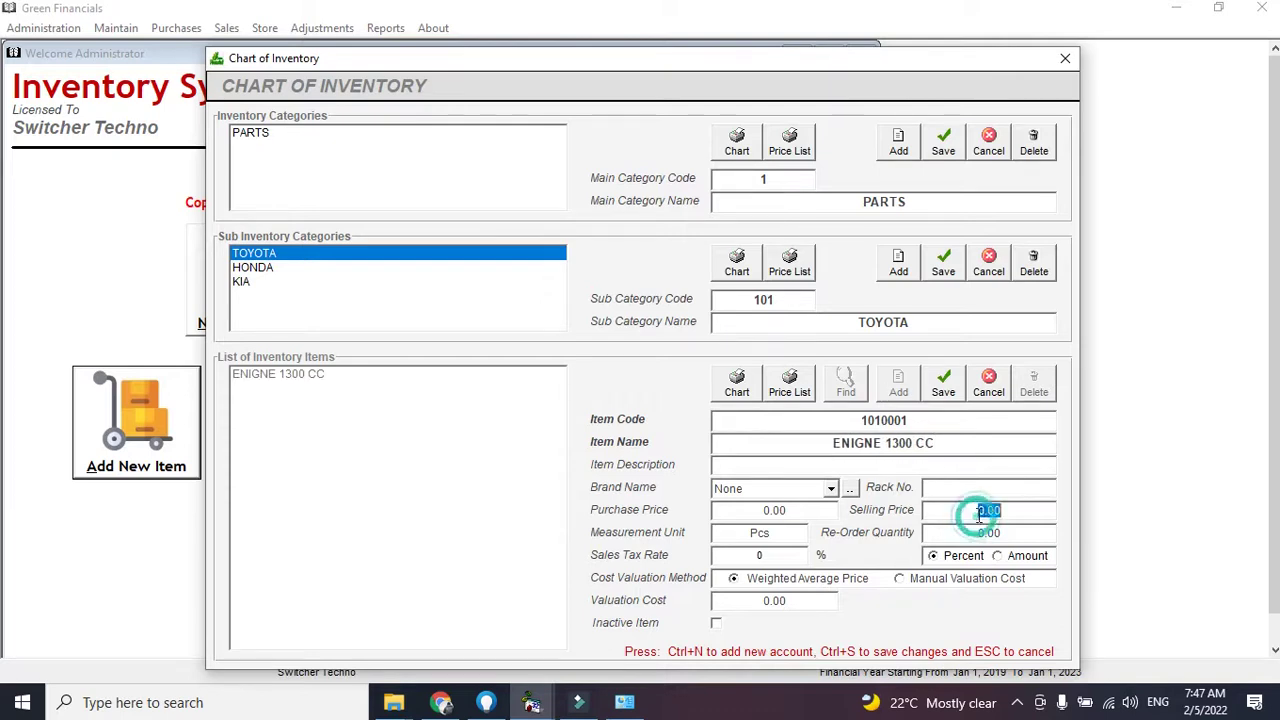
pyautogui.click(785, 512)
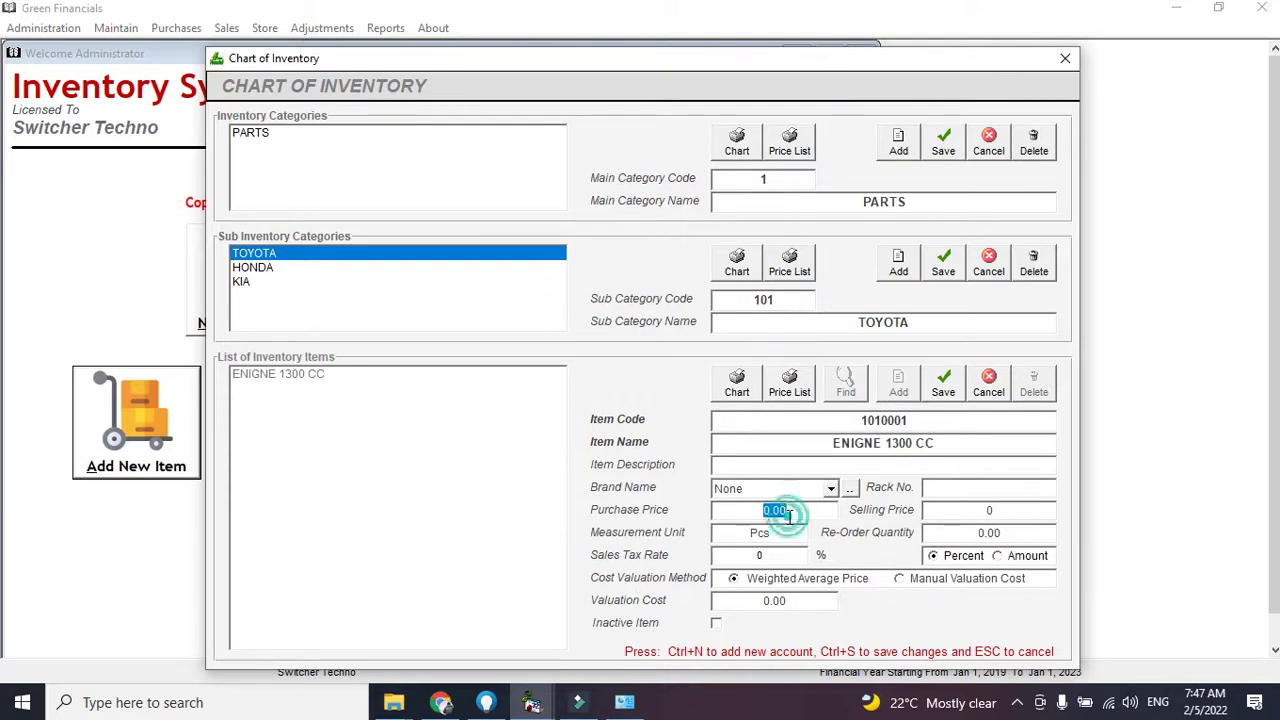
pyautogui.click(943, 392)
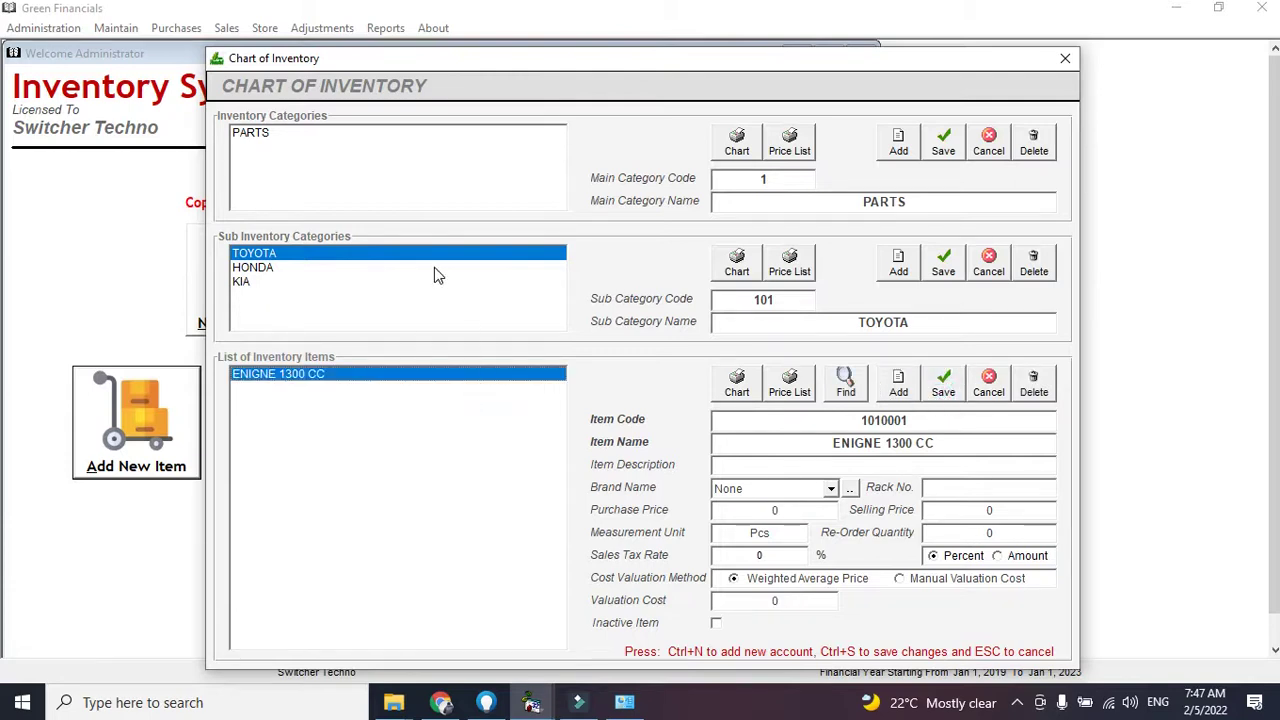
# Add the BUMBER item, review both TOYOTA items and close the Chart of Inventory
pyautogui.click(898, 383)
pyautogui.write('BUMBER')
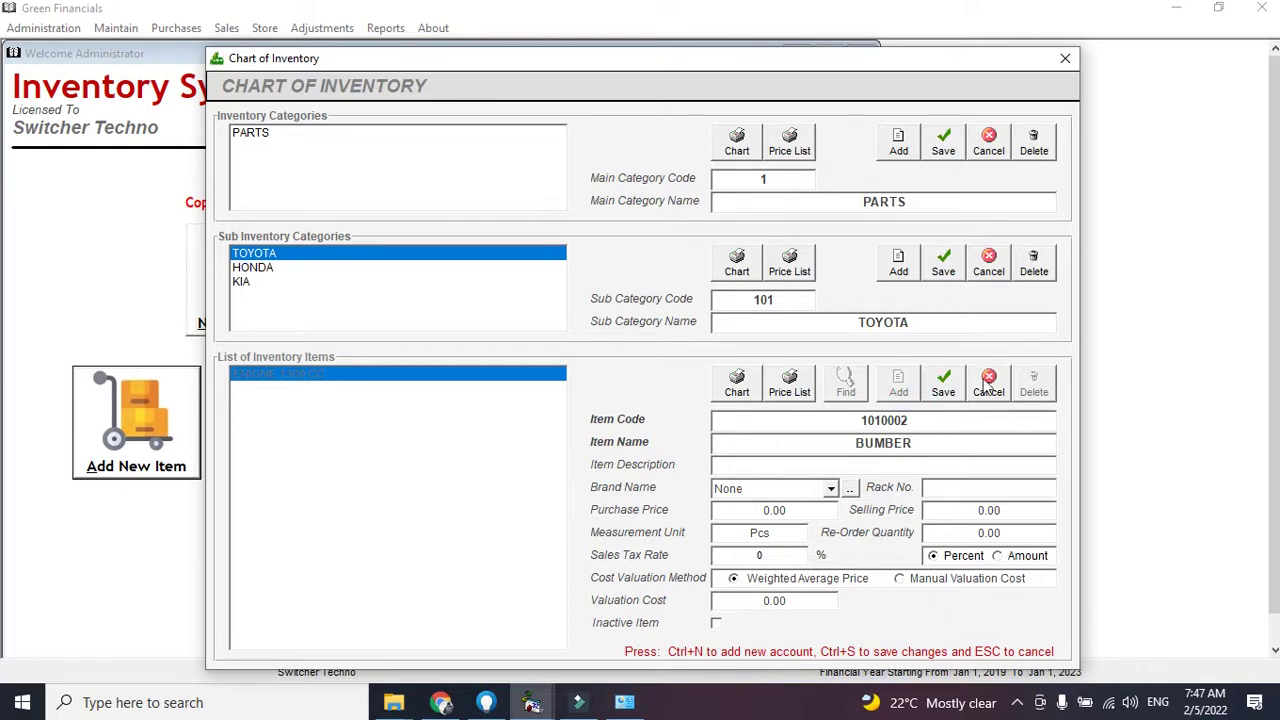
pyautogui.click(943, 383)
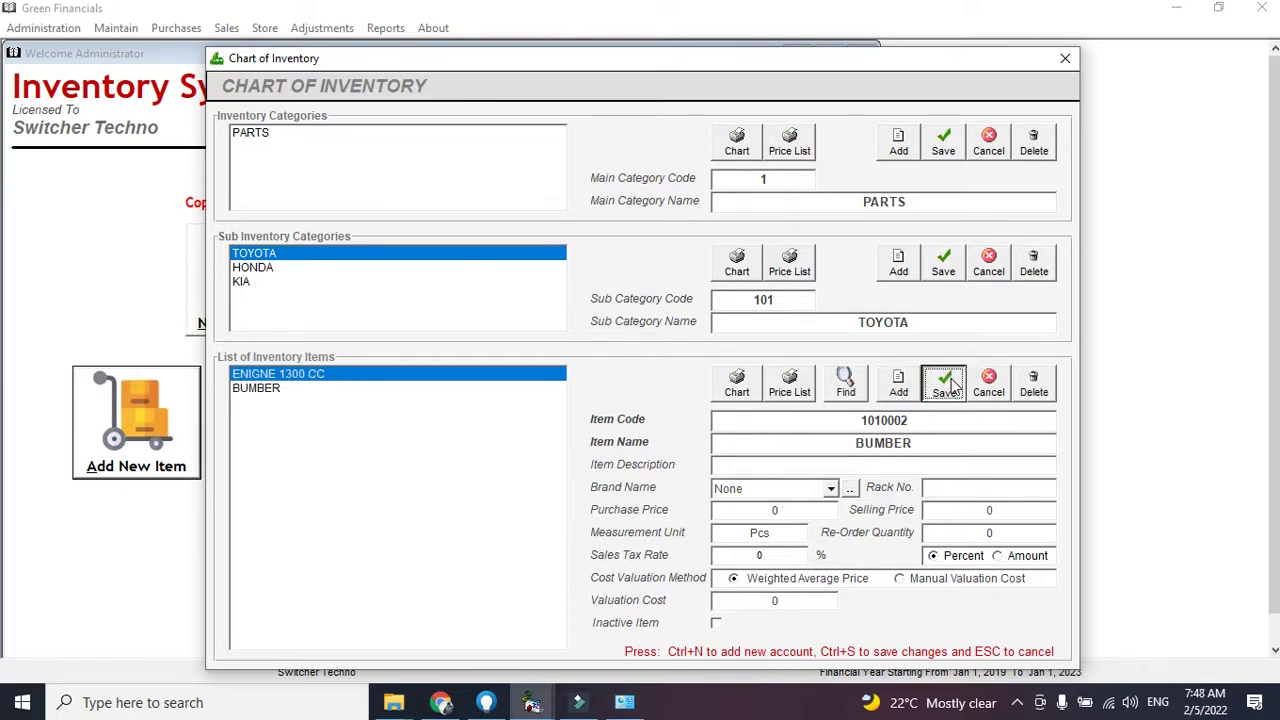
pyautogui.click(358, 376)
pyautogui.click(363, 390)
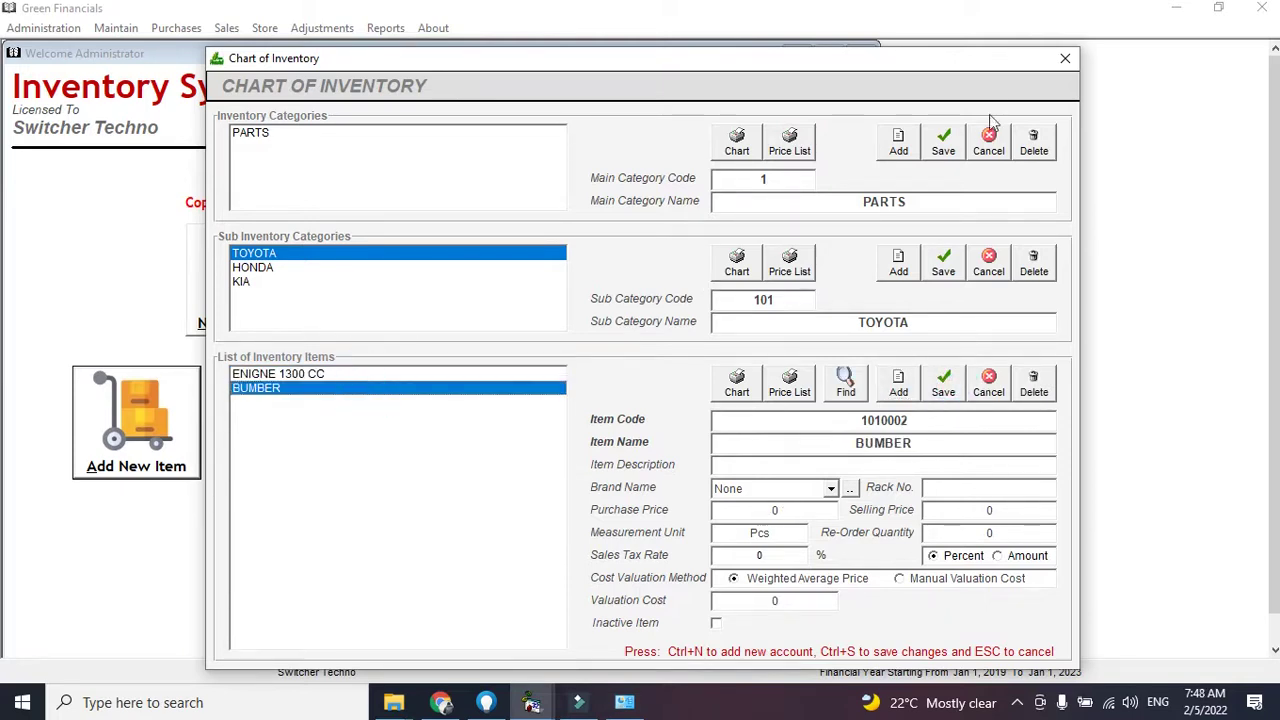
pyautogui.click(1065, 58)
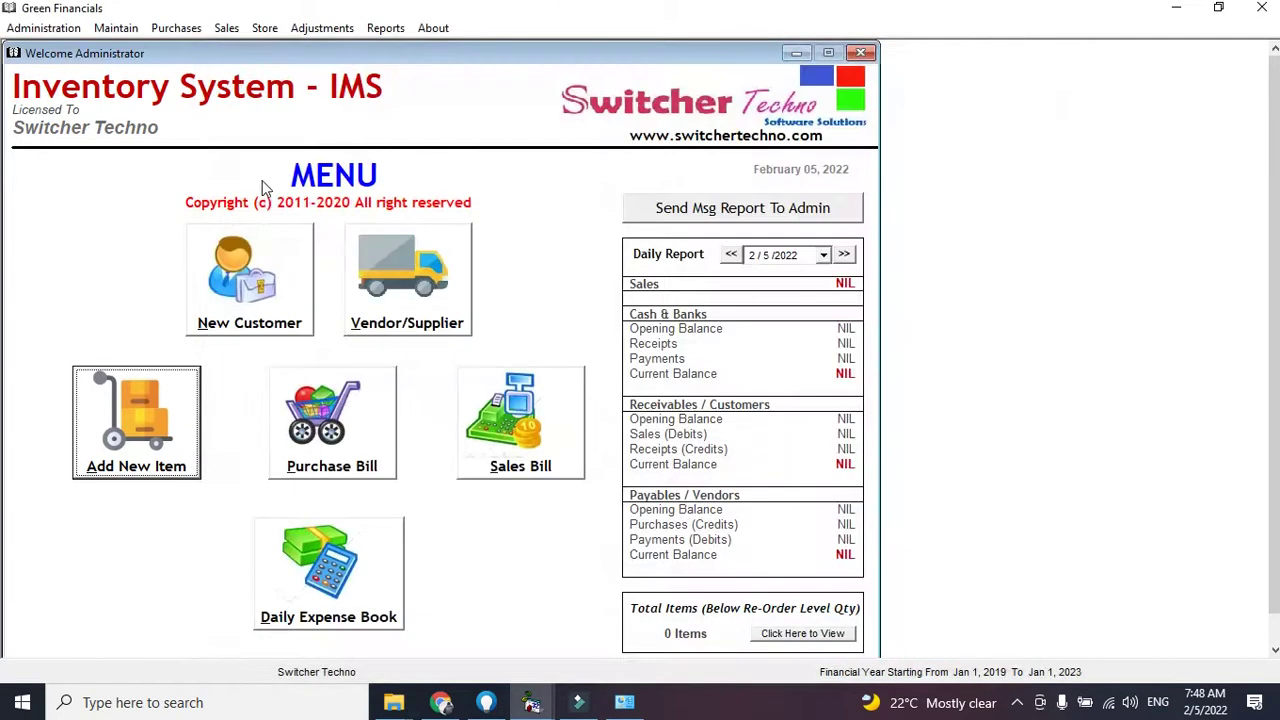
# Open a new blank purchase order form, serial no 101, from the Purchases menu
pyautogui.click(186, 28)
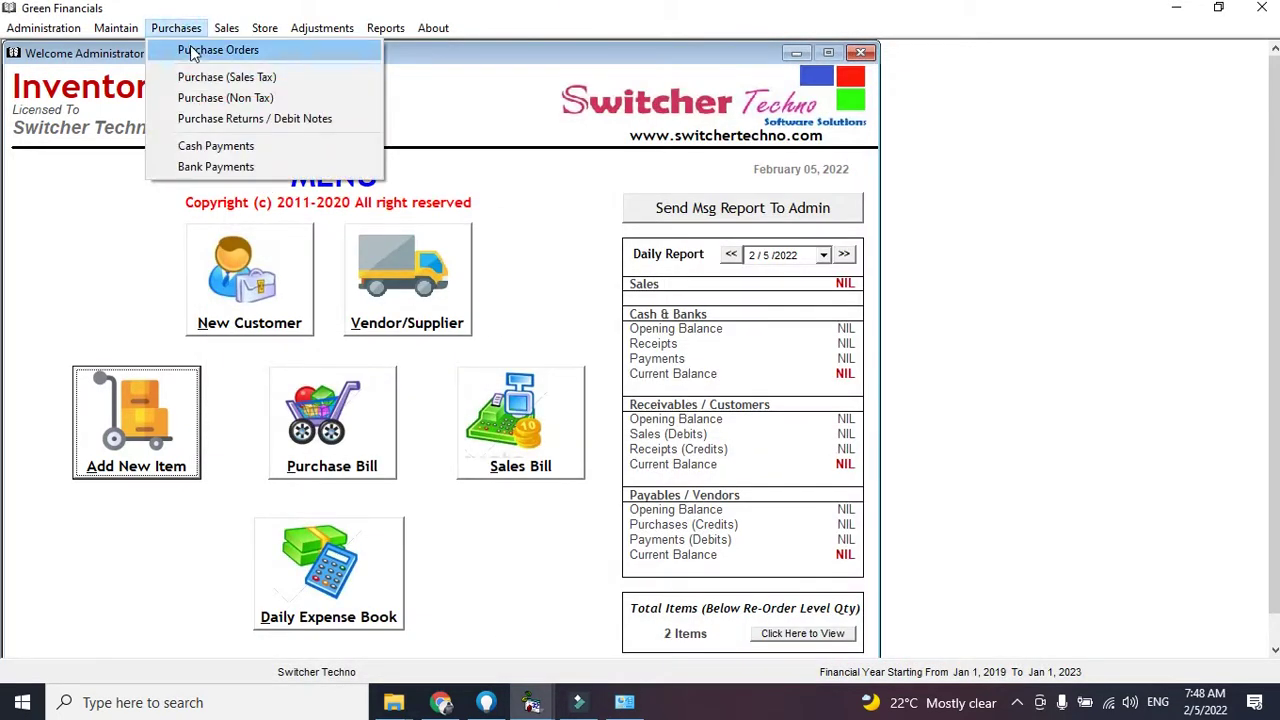
pyautogui.click(208, 55)
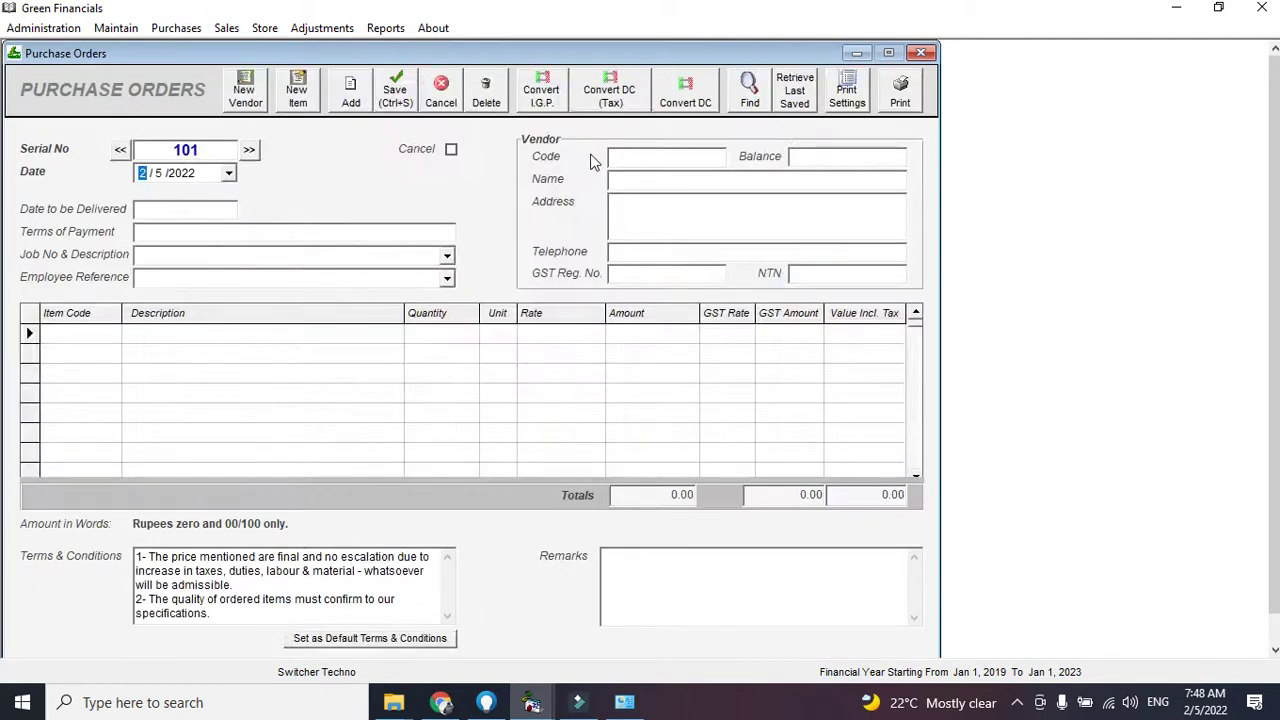
pyautogui.click(265, 28)
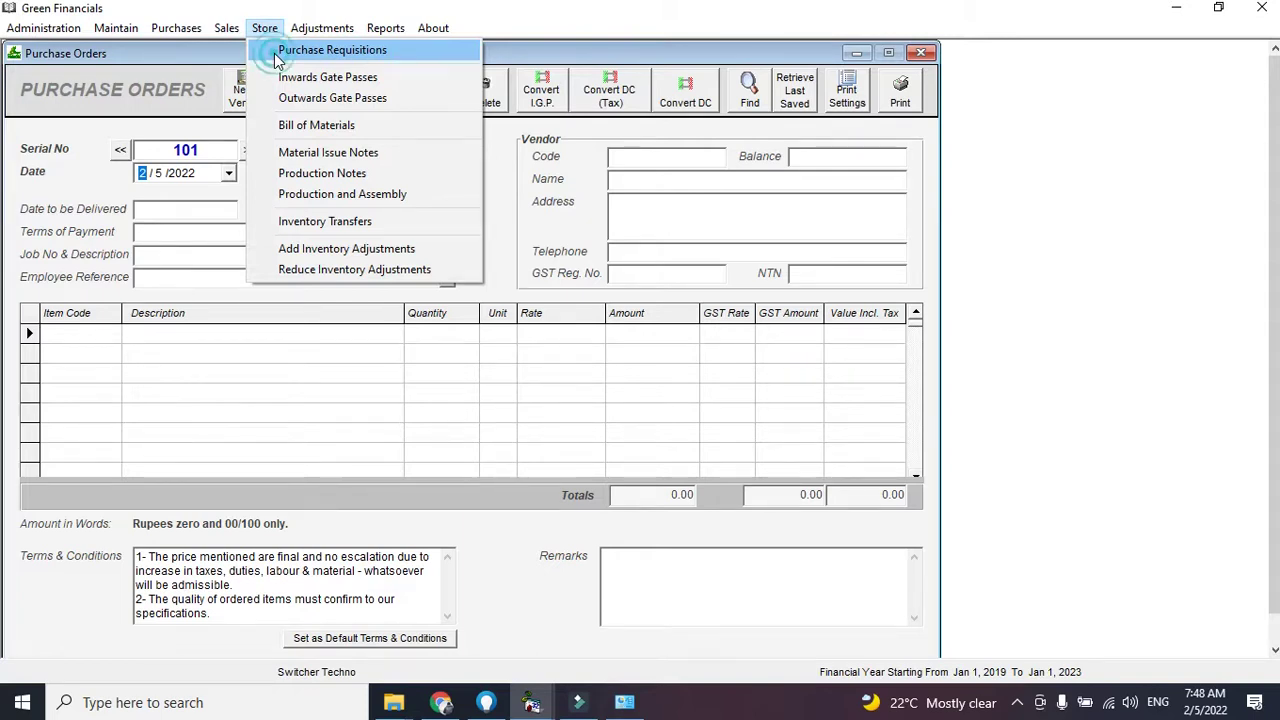
# Start a purchase requisition for DHA PHASE 1, required by 4/5/2022
pyautogui.click(275, 55)
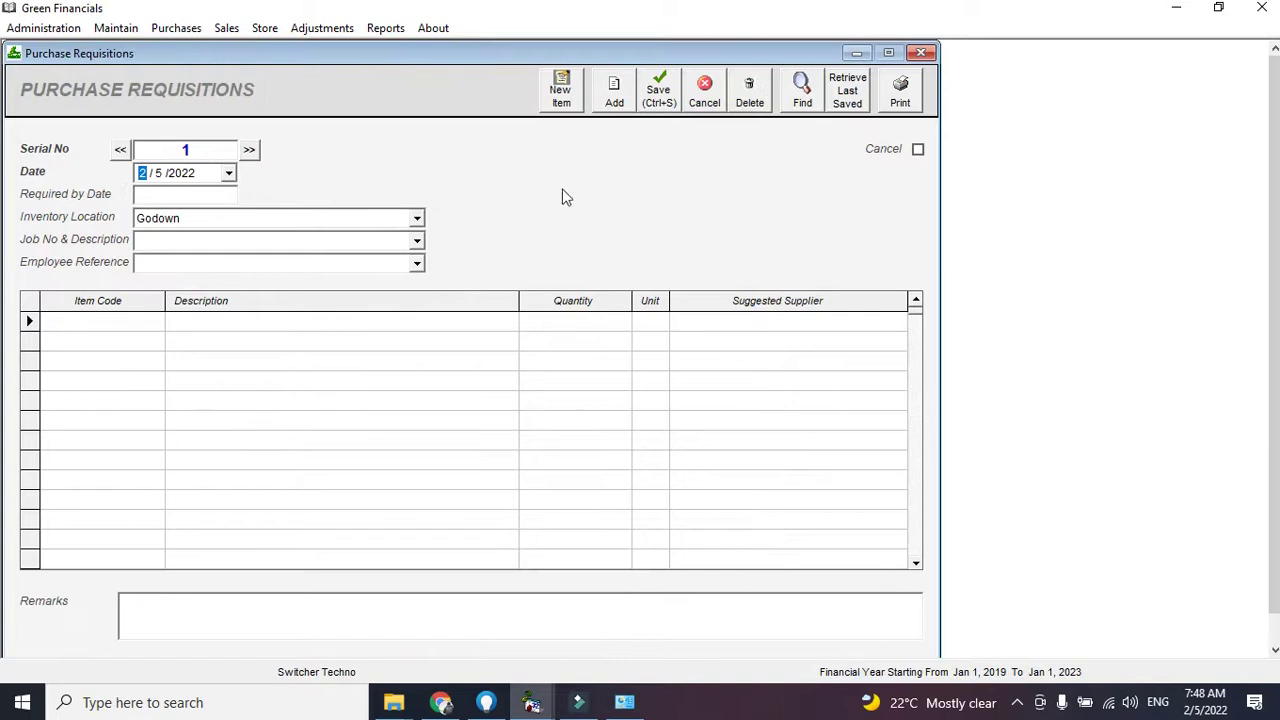
pyautogui.click(417, 219)
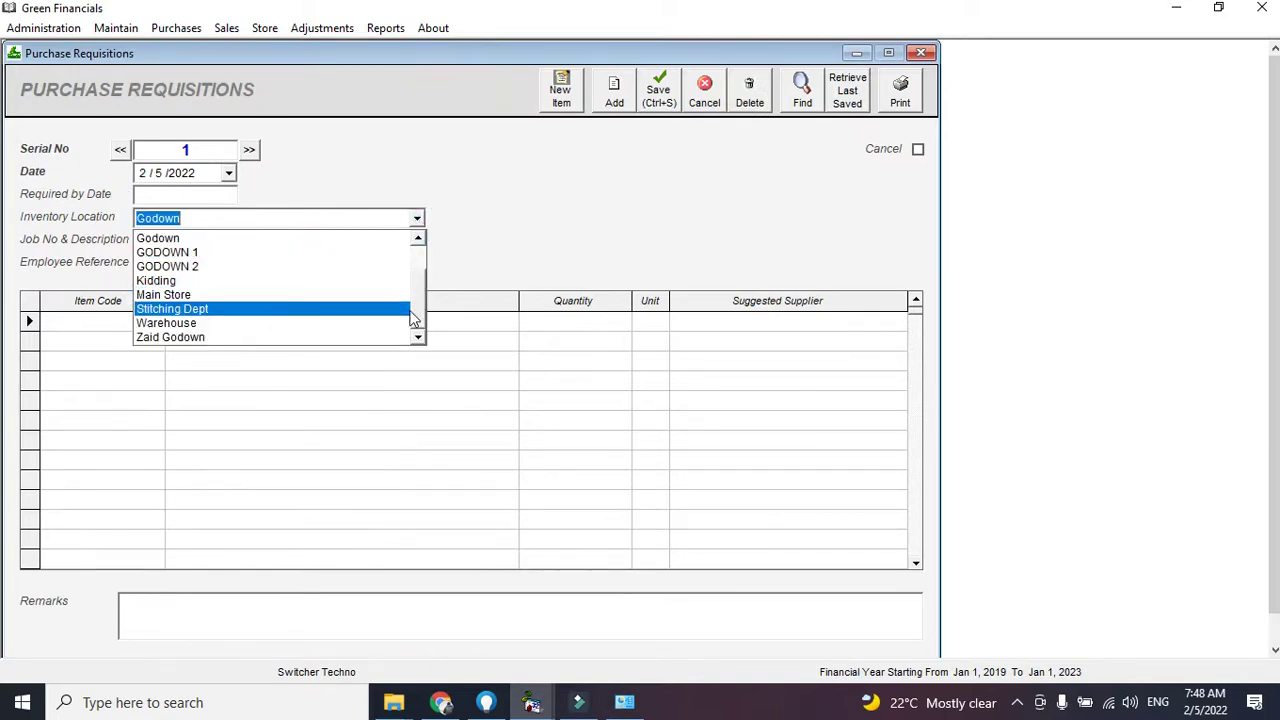
pyautogui.scroll(1, 373, 259)
pyautogui.click(366, 238)
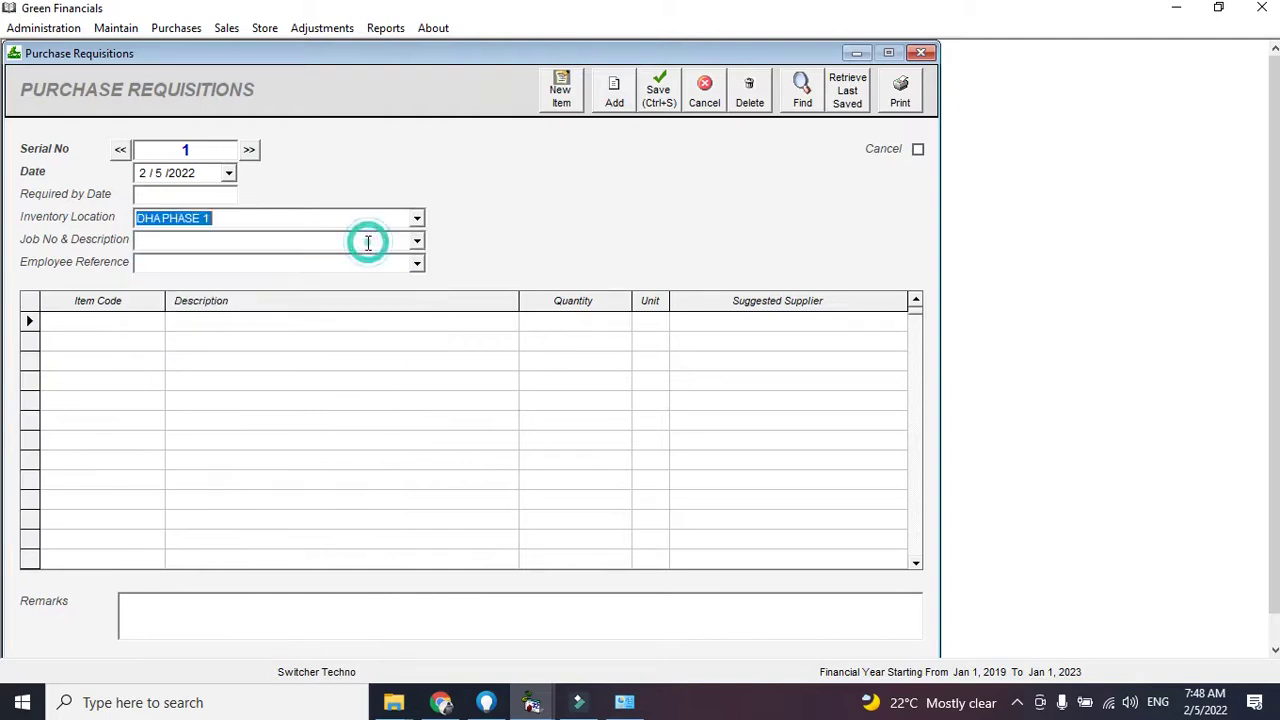
pyautogui.click(188, 192)
pyautogui.click(160, 198)
pyautogui.click(205, 192)
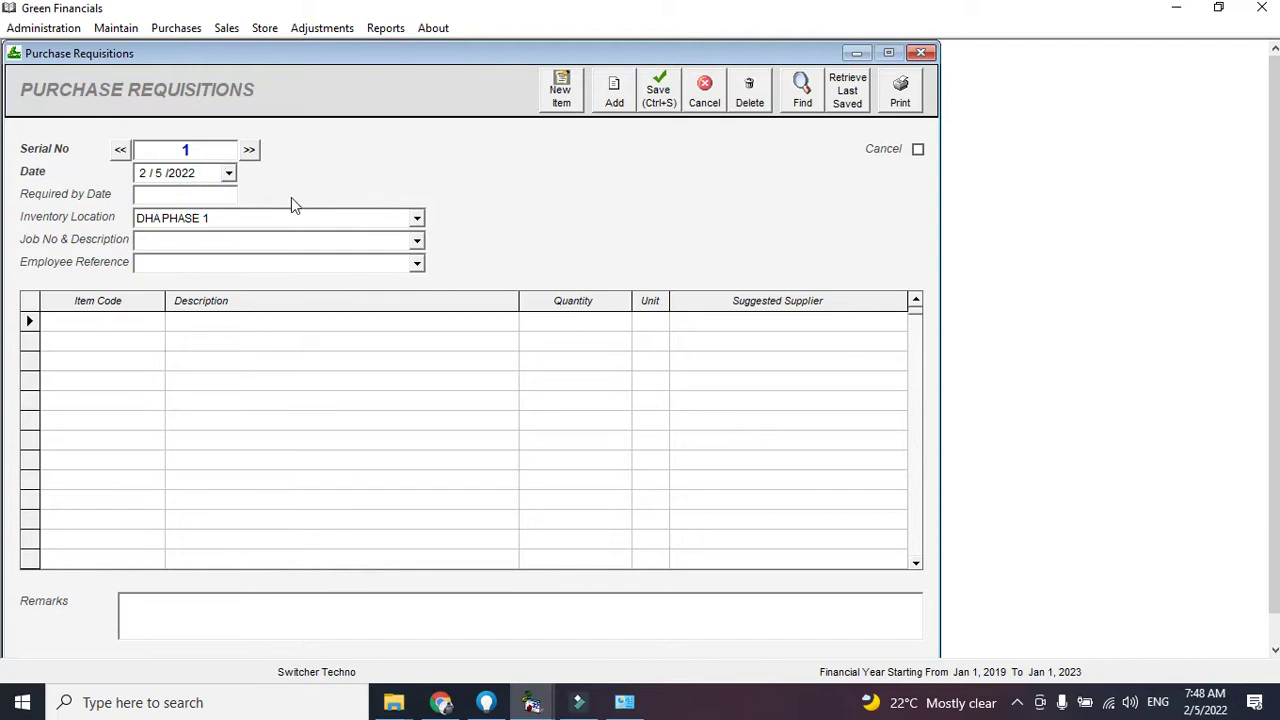
pyautogui.write('4/5/2022')
# Add item 1010001 (ENIGNE 1300 CC) with quantity 5
pyautogui.click(150, 320)
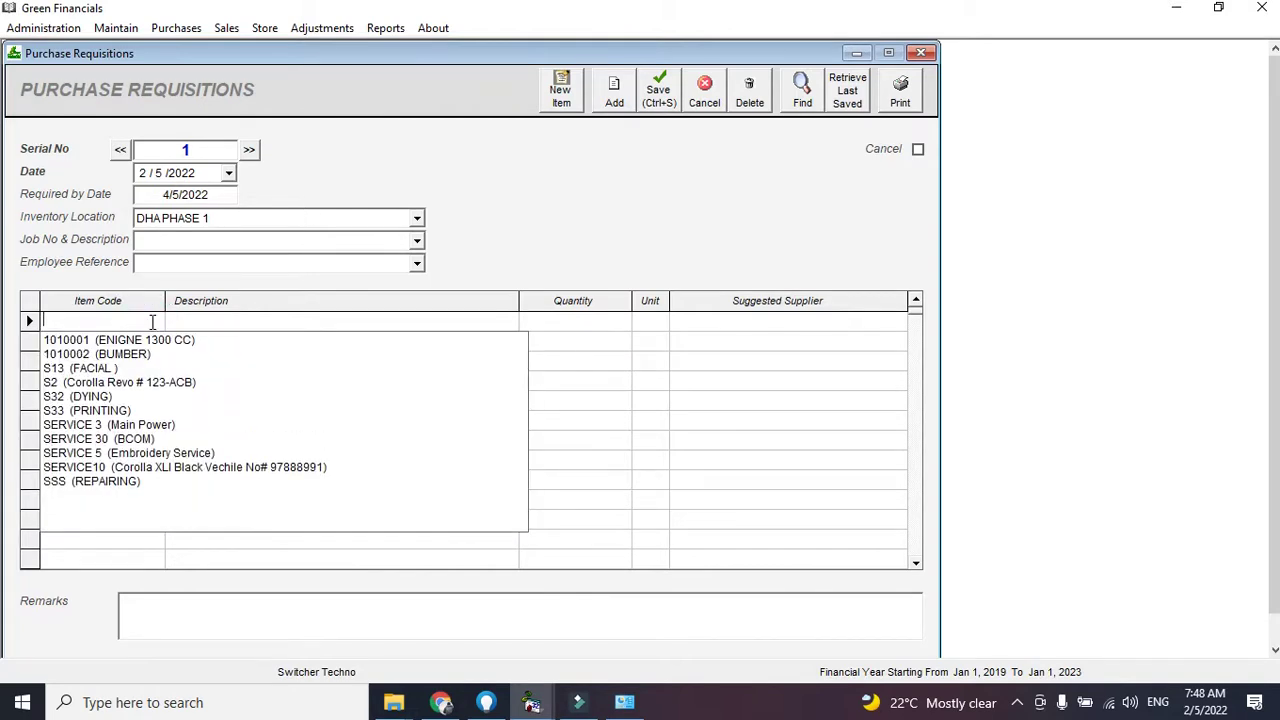
pyautogui.write('1010001')
pyautogui.press('Down')
pyautogui.press('Return')
pyautogui.press('Tab')
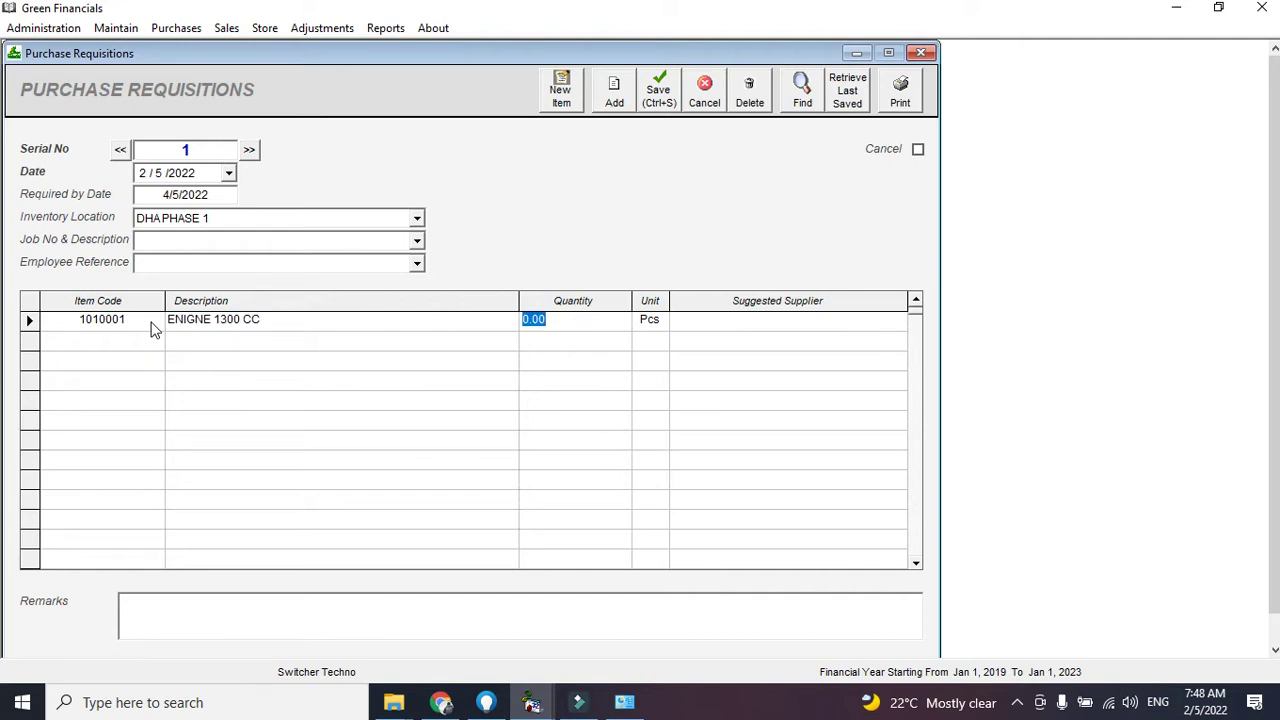
pyautogui.write('5')
pyautogui.press('Tab')
pyautogui.press('Tab')
pyautogui.write('s')
# Add BUMBER with quantity 4 as the second requisition row
pyautogui.press('Tab')
pyautogui.write('BU')
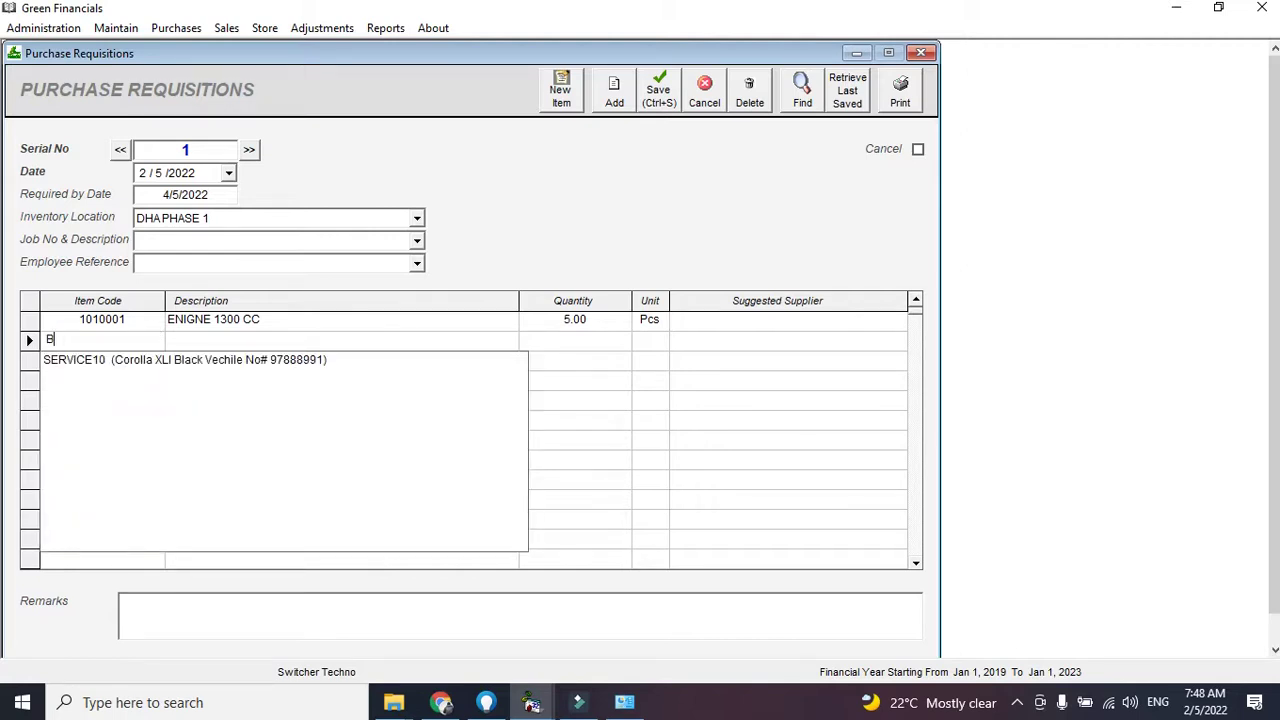
pyautogui.press('BackSpace')
pyautogui.press('Down')
pyautogui.press('Down')
pyautogui.press('Return')
pyautogui.press('Tab')
pyautogui.write('4')
pyautogui.press('Tab')
pyautogui.press('Tab')
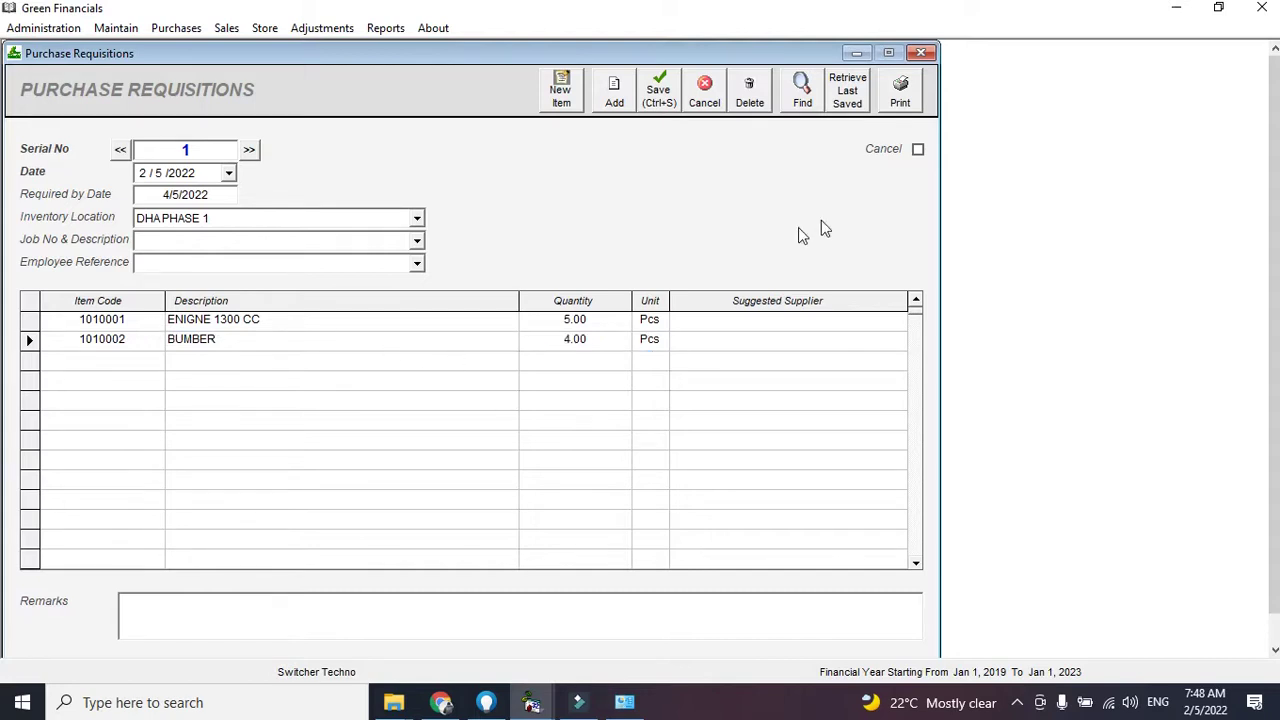
# Save the requisition and review requisition 1
pyautogui.click(672, 108)
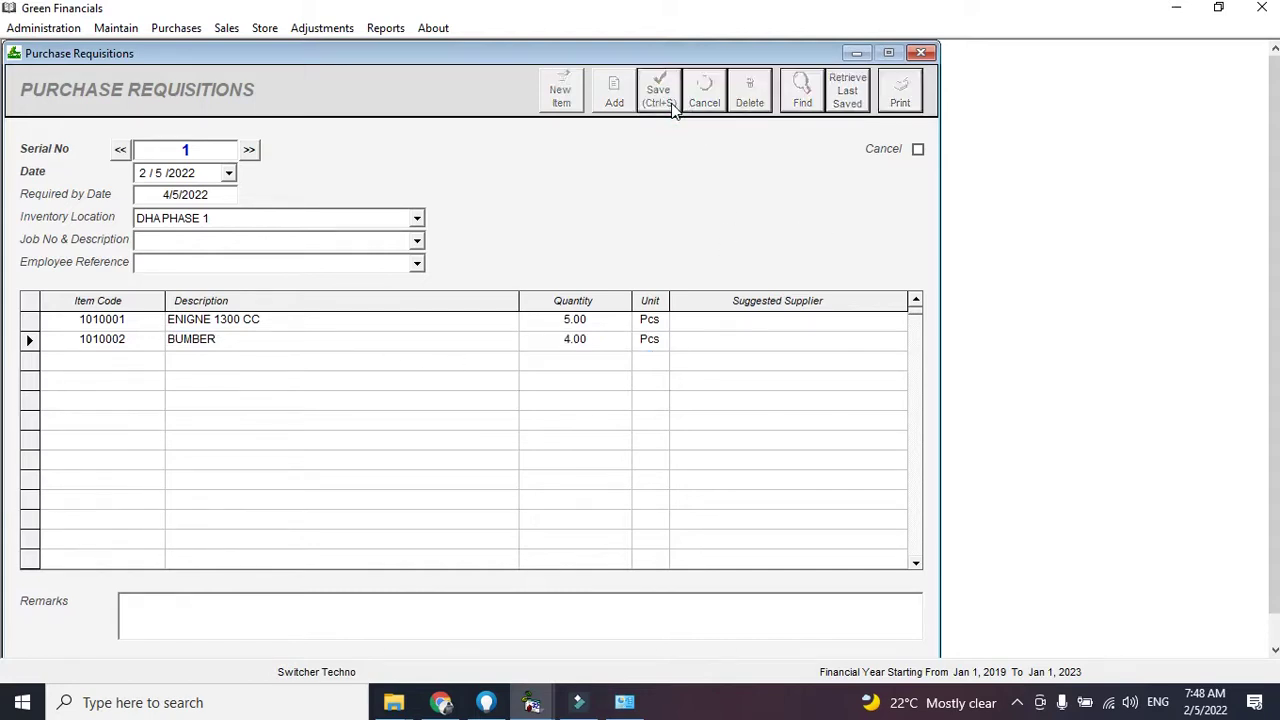
pyautogui.click(120, 149)
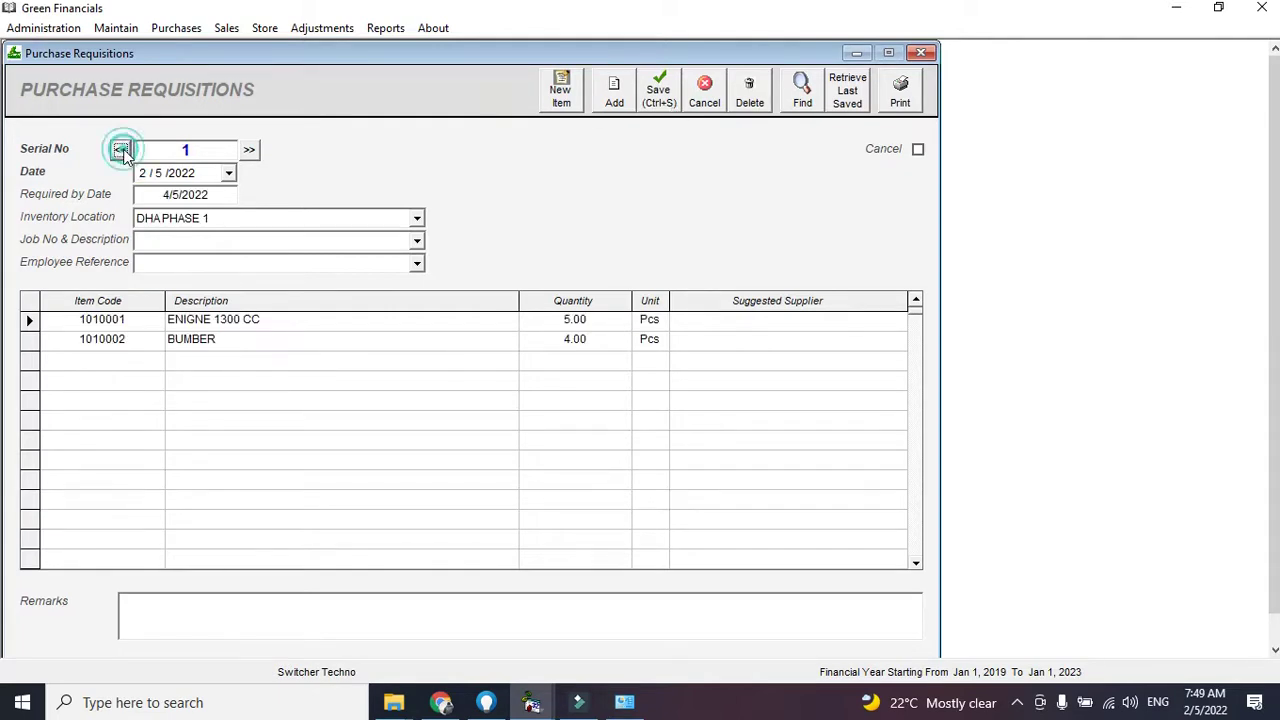
pyautogui.click(177, 30)
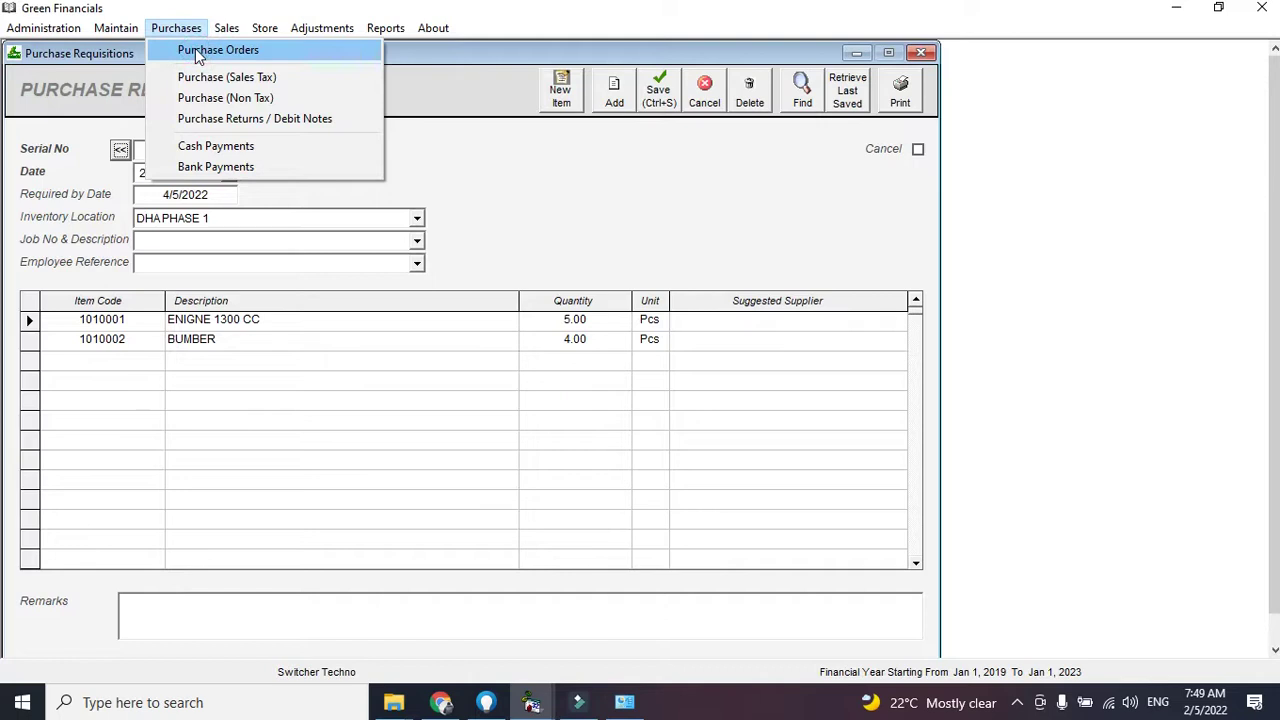
# Start purchase order 101 with the chosen vendor and delivery date 4/5/2022
pyautogui.click(210, 50)
pyautogui.click(631, 150)
pyautogui.write('A')
pyautogui.press('Down')
pyautogui.press('Down')
pyautogui.press('Down')
pyautogui.press('Down')
pyautogui.press('Down')
pyautogui.press('Return')
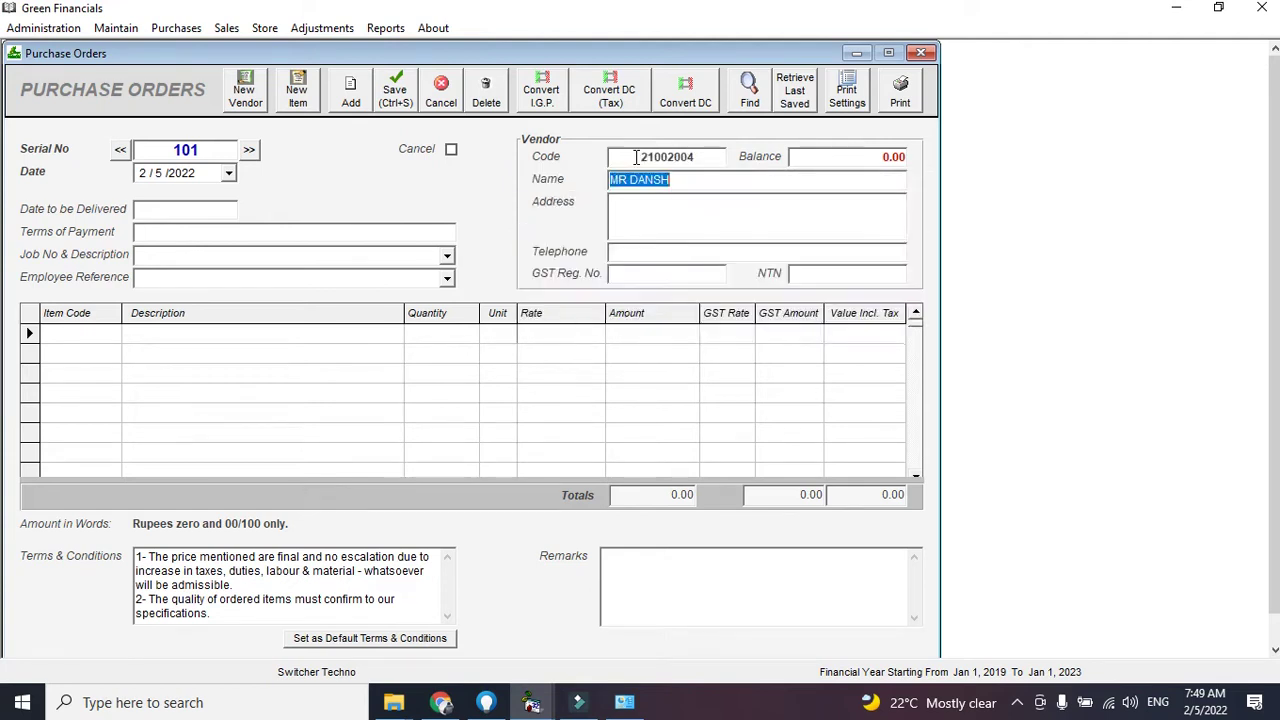
pyautogui.click(163, 214)
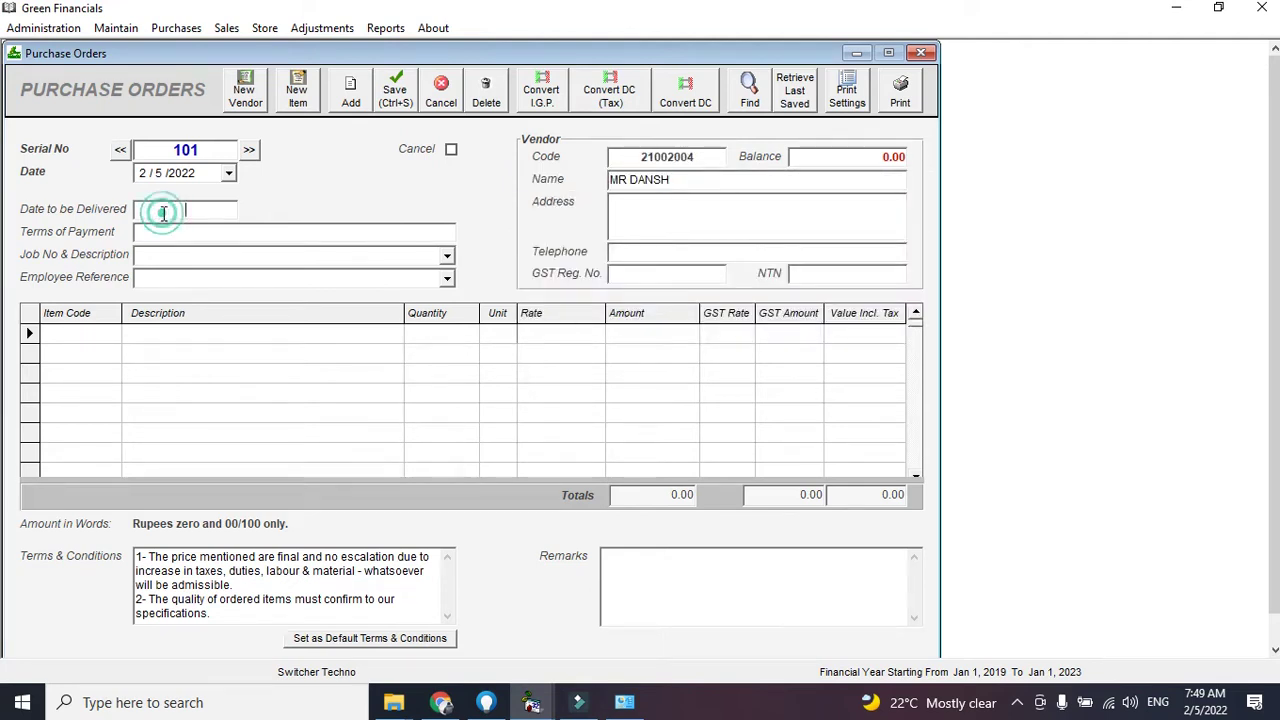
pyautogui.write('4/5/2022')
# Add 4 of item 1010001 (ENIGNE 1300 CC) at rate 2000 with 0% GST
pyautogui.click(90, 338)
pyautogui.write('1010001')
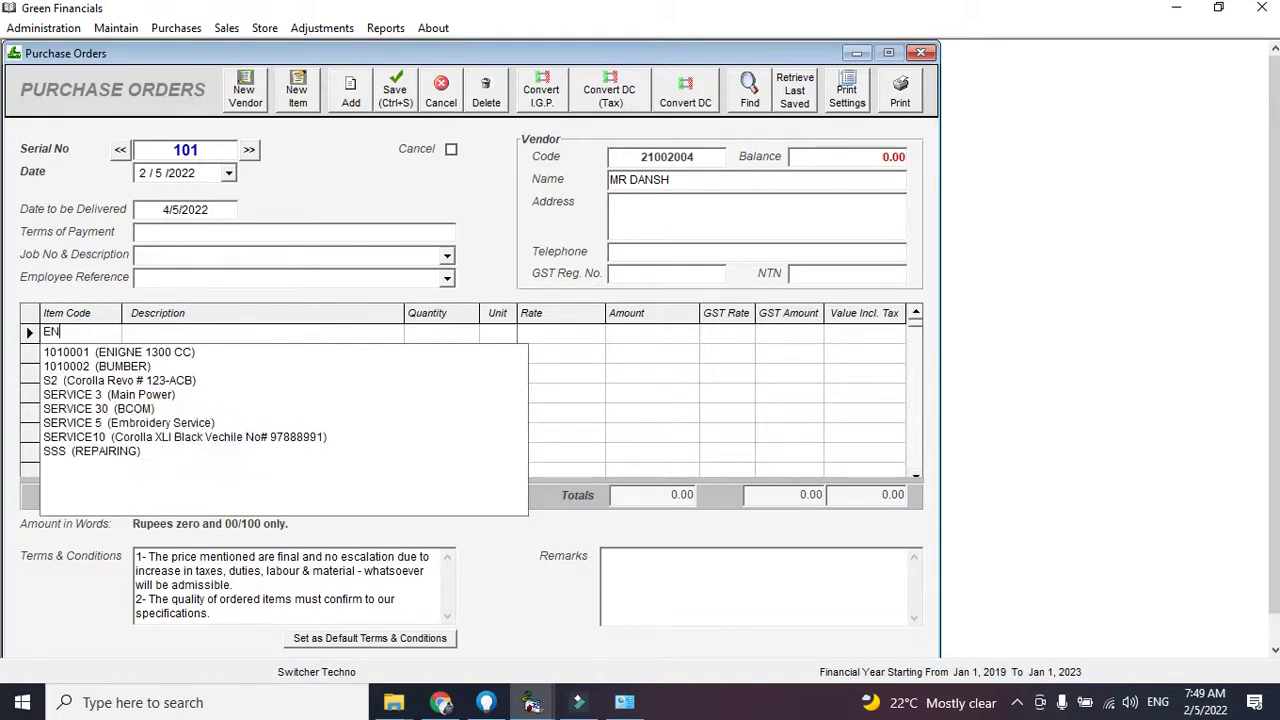
pyautogui.press('Return')
pyautogui.write('4')
pyautogui.press('Return')
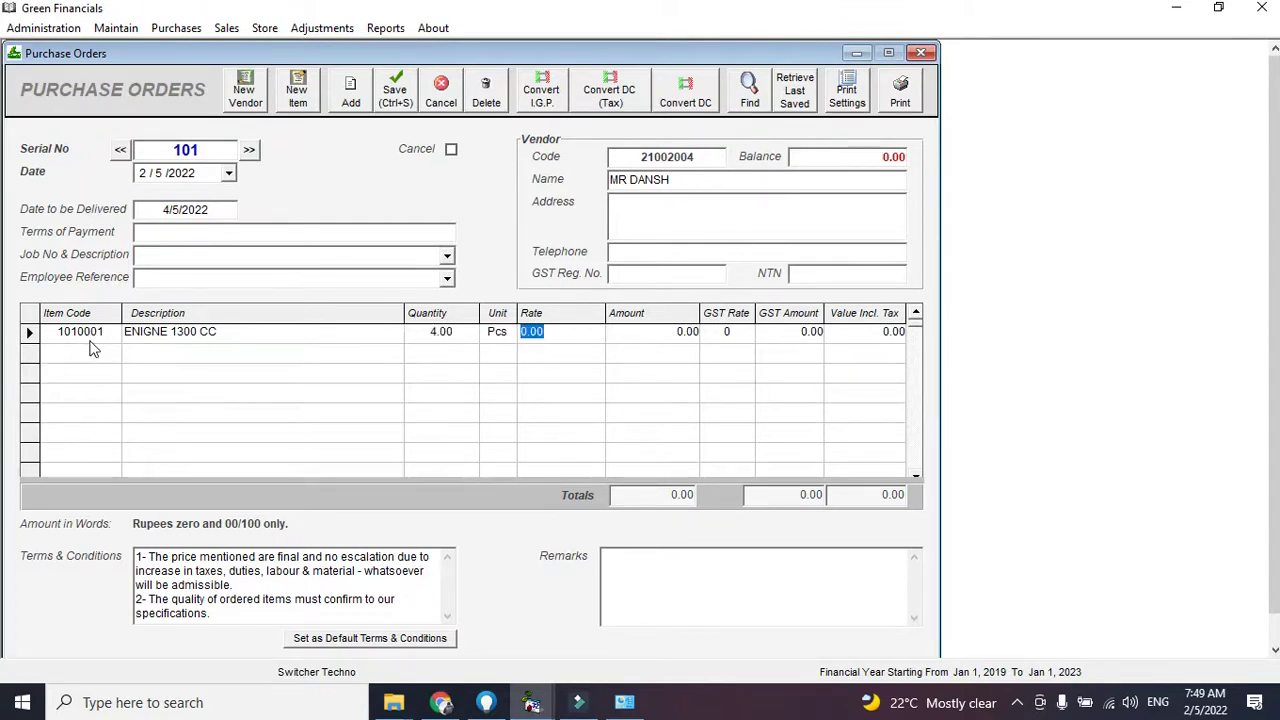
pyautogui.write('2000')
pyautogui.press('Return')
pyautogui.press('Return')
pyautogui.press('Return')
pyautogui.press('Return')
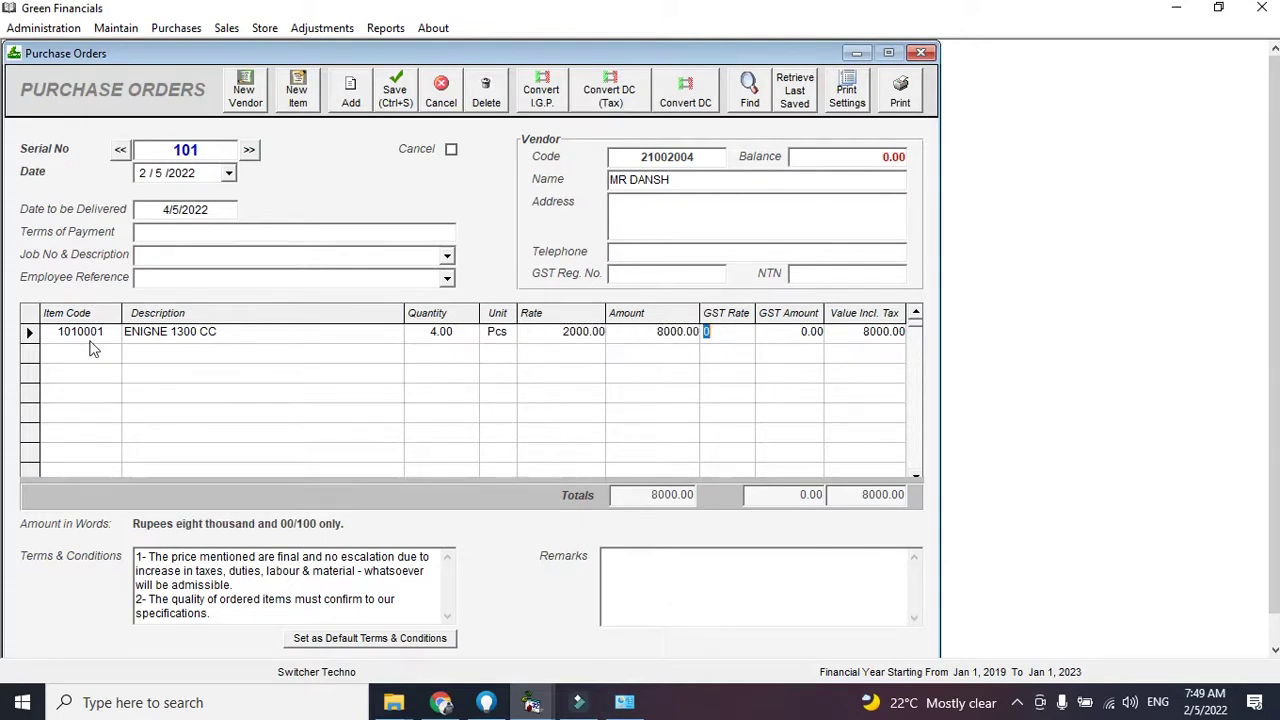
pyautogui.press('Return')
pyautogui.press('Up')
pyautogui.press('Left')
pyautogui.press('Left')
pyautogui.press('Tab')
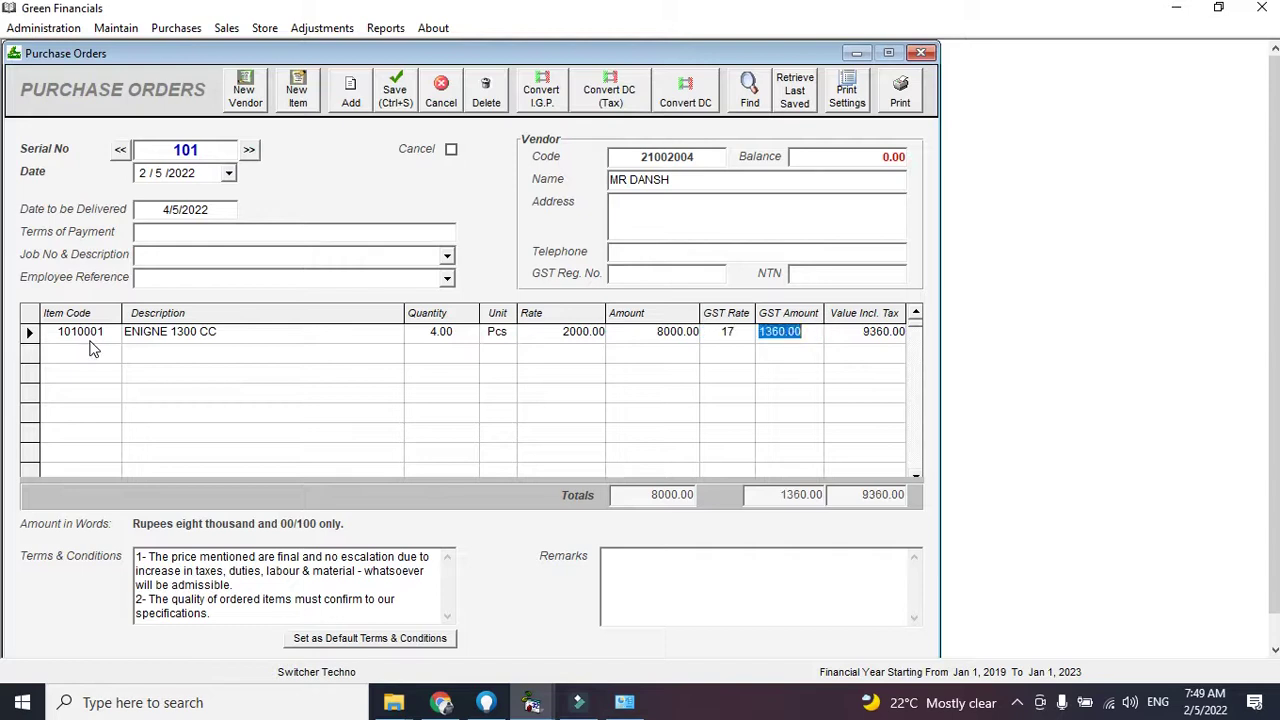
pyautogui.hotkey('shift', 'Tab')
pyautogui.write('0')
pyautogui.press('Tab')
# Add 5 BUMBER at rate 3000, then print-preview purchase order 101
pyautogui.press('Tab')
pyautogui.press('Tab')
pyautogui.hotkey('alt', 'Down')
pyautogui.press('Down')
pyautogui.press('Return')
pyautogui.write('5')
pyautogui.press('Tab')
pyautogui.press('Tab')
pyautogui.write('30')
pyautogui.press('Tab')
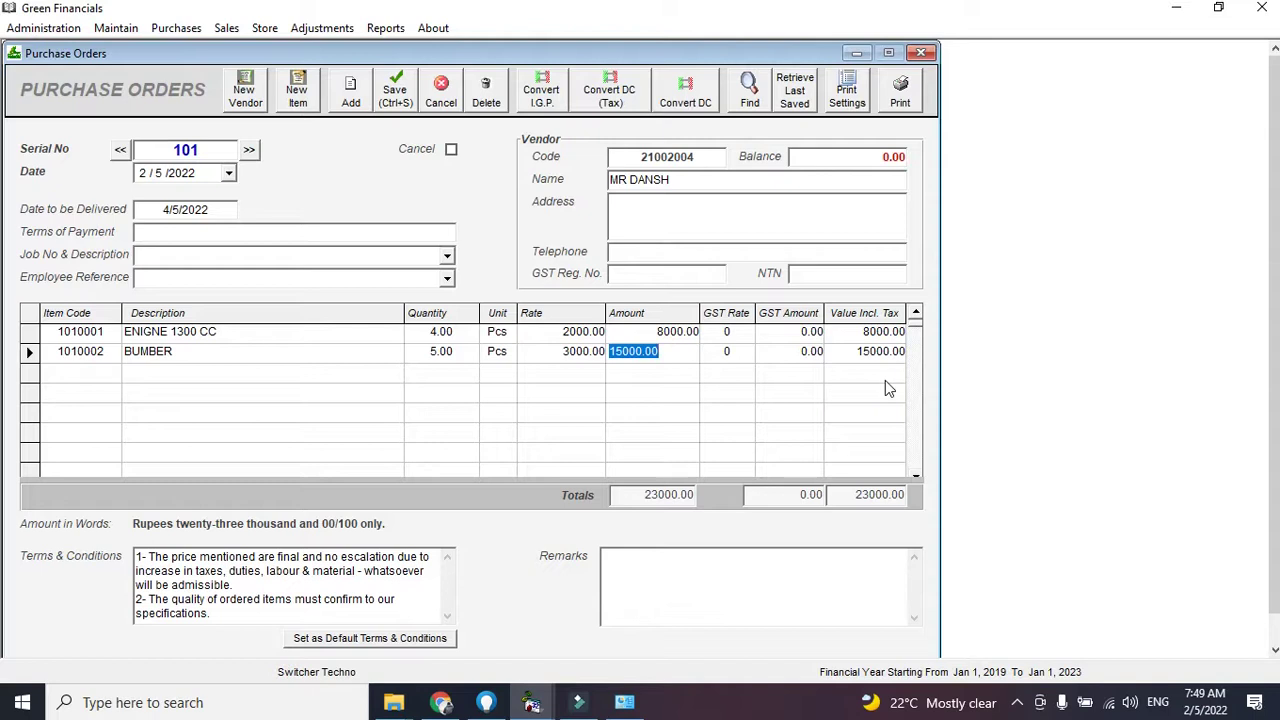
pyautogui.moveTo(364, 577); pyautogui.dragTo(328, 556)
pyautogui.click(329, 556)
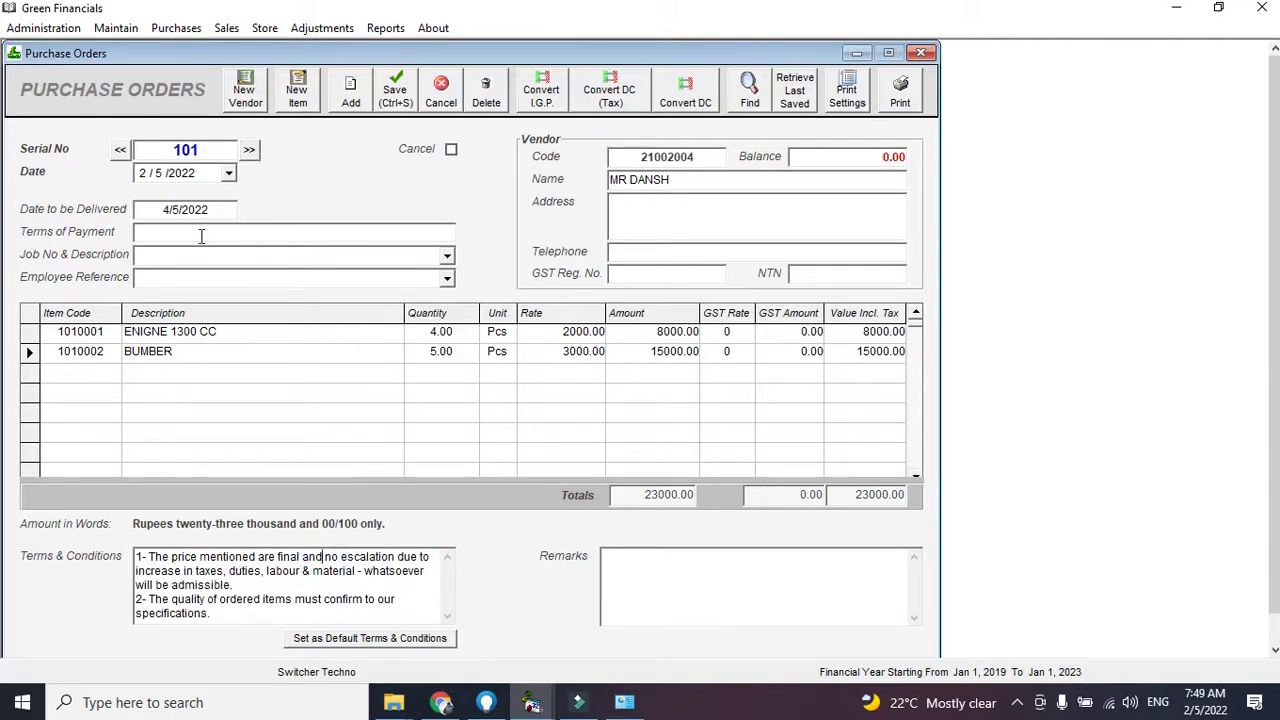
pyautogui.click(920, 94)
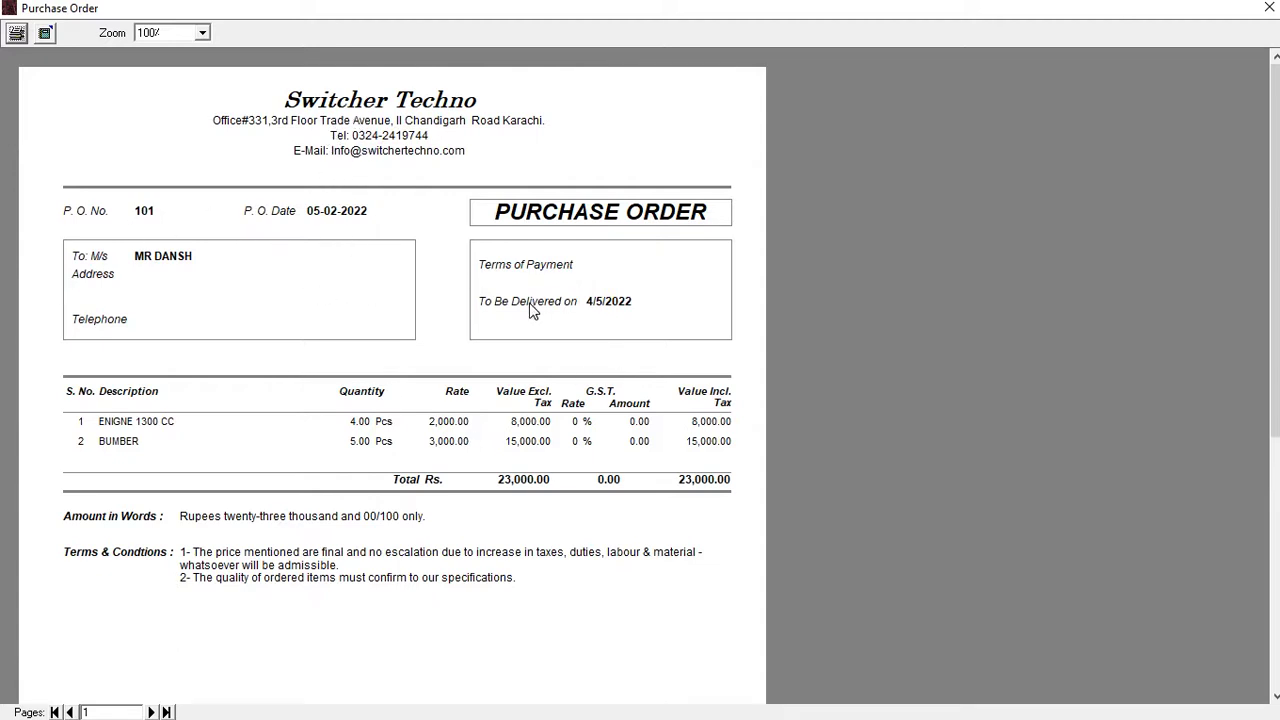
# Check the purchase order 101 preview totalling Rs. 23,000 and close it
pyautogui.click(587, 312)
pyautogui.click(1268, 7)
# Check the Purchase Orders Tracking report: order 101 balances 4 ENIGNE 1300 CC and 5 BUMBER
pyautogui.click(395, 28)
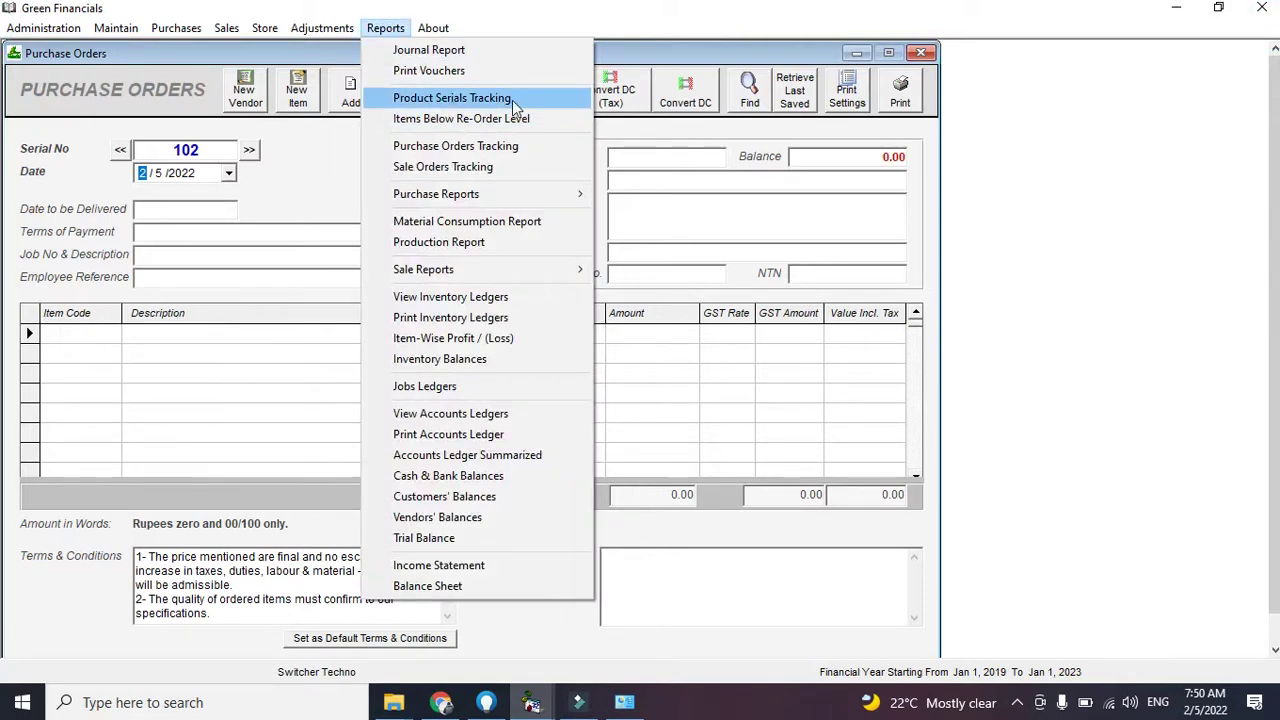
pyautogui.click(476, 148)
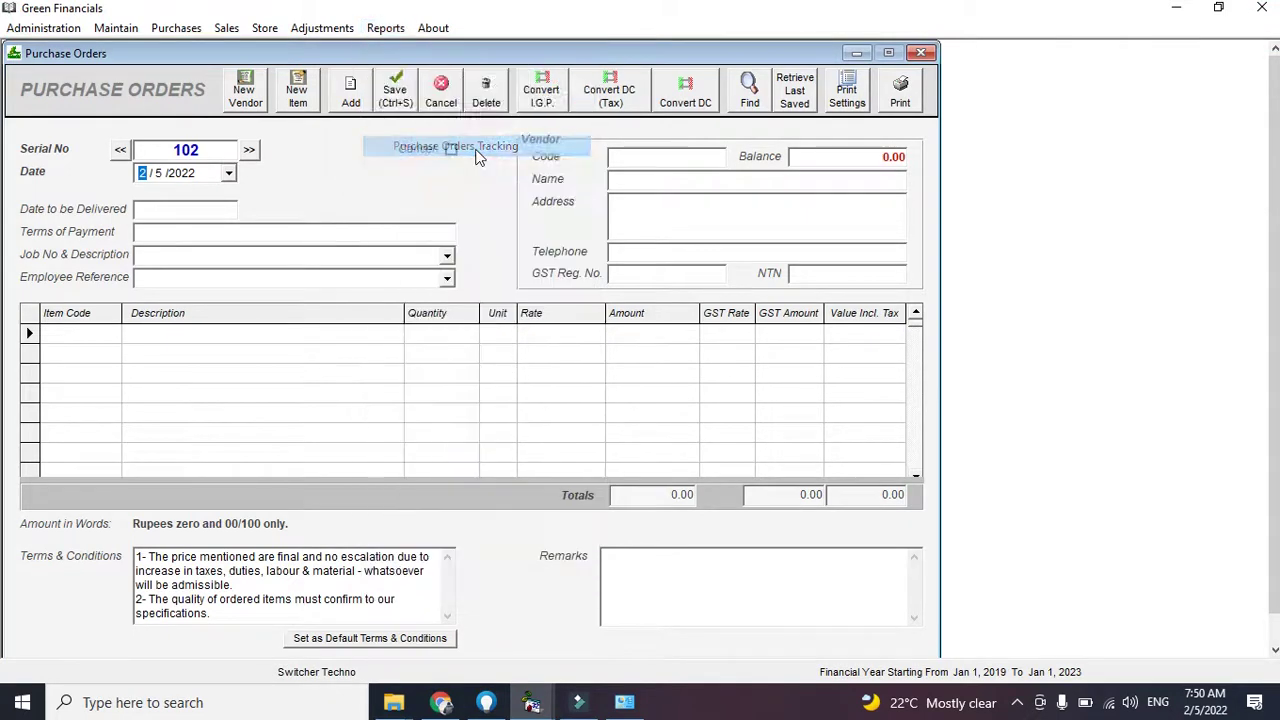
pyautogui.click(834, 128)
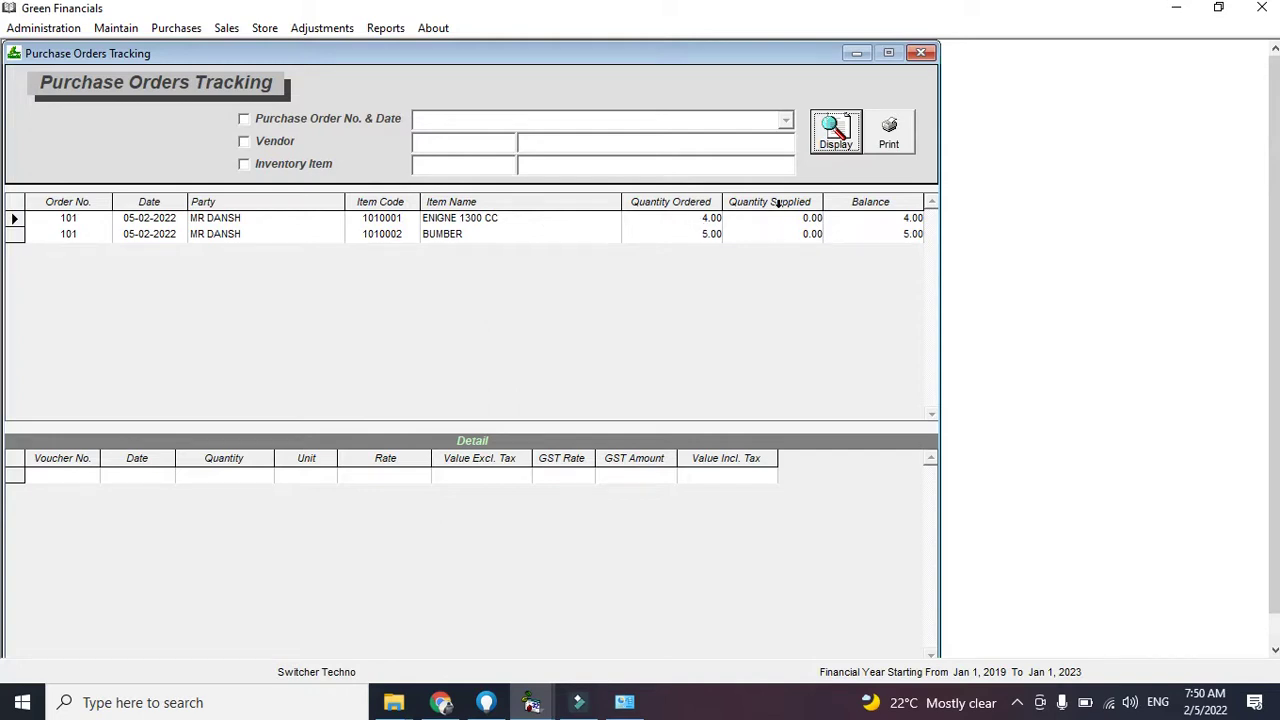
pyautogui.click(790, 232)
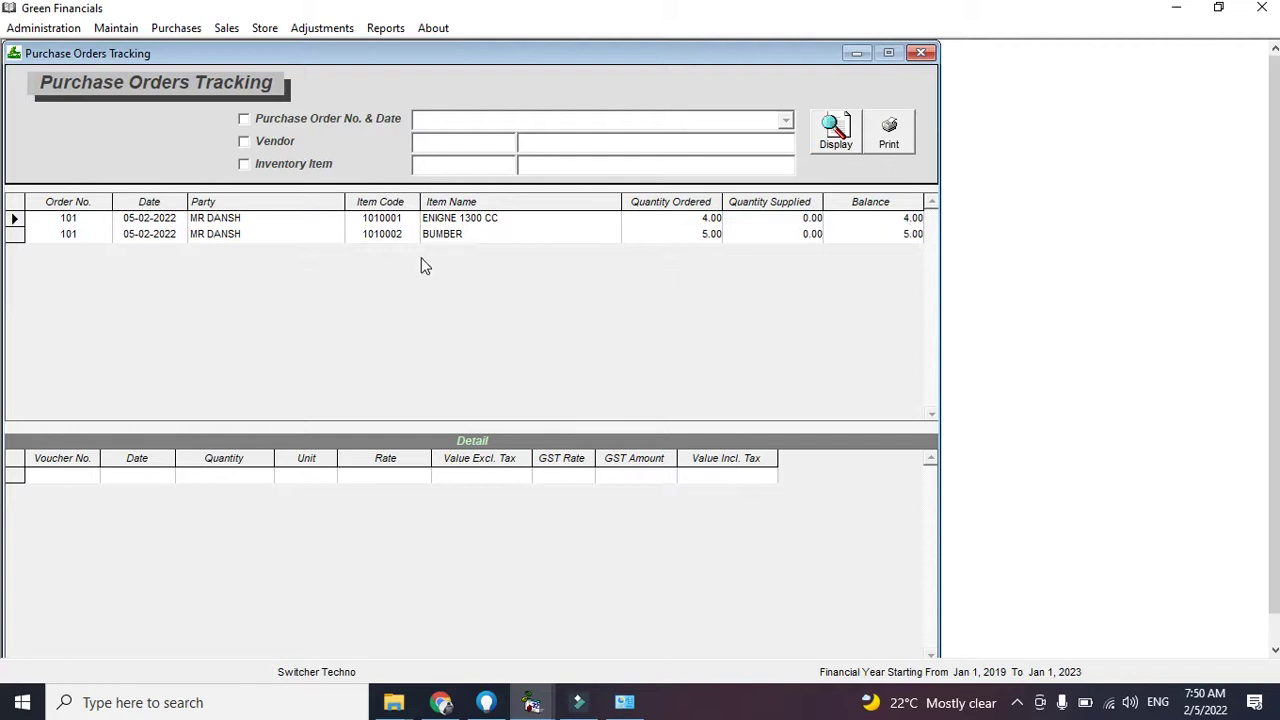
pyautogui.click(701, 238)
pyautogui.click(921, 52)
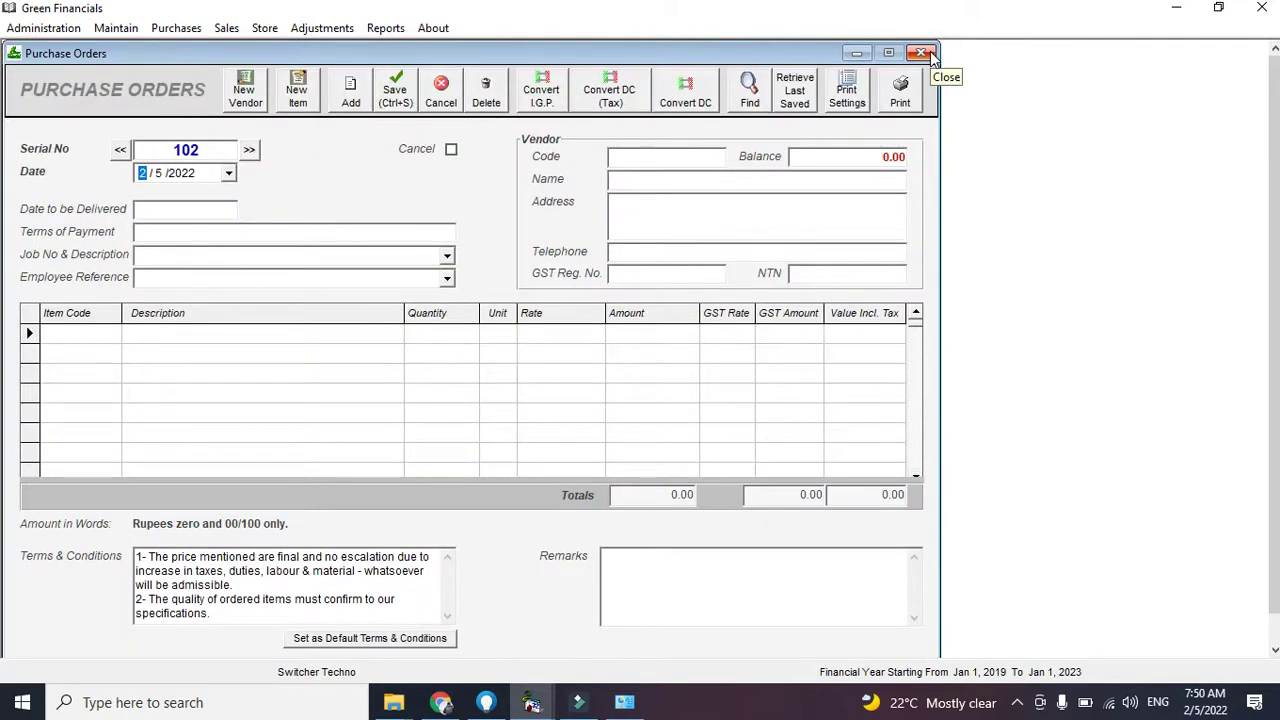
# Close the empty order and requisition windows and reopen the Purchase Orders form
pyautogui.click(927, 55)
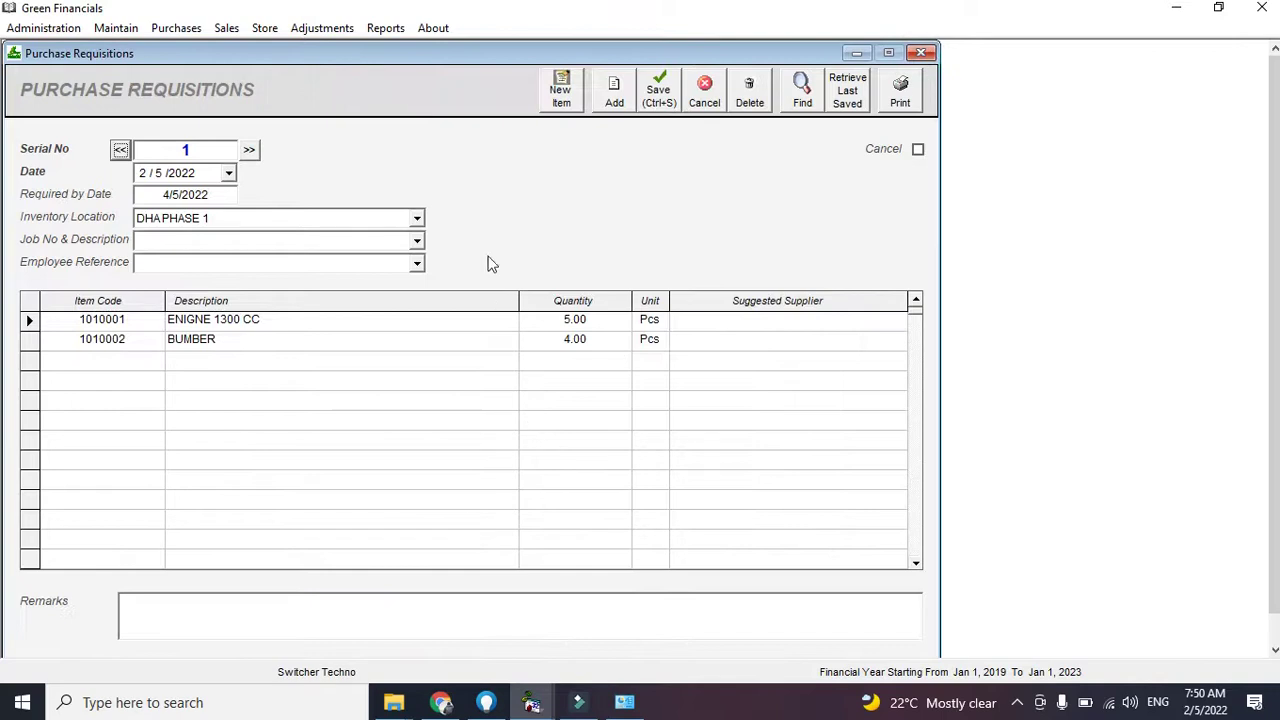
pyautogui.click(920, 52)
pyautogui.click(180, 28)
pyautogui.click(200, 50)
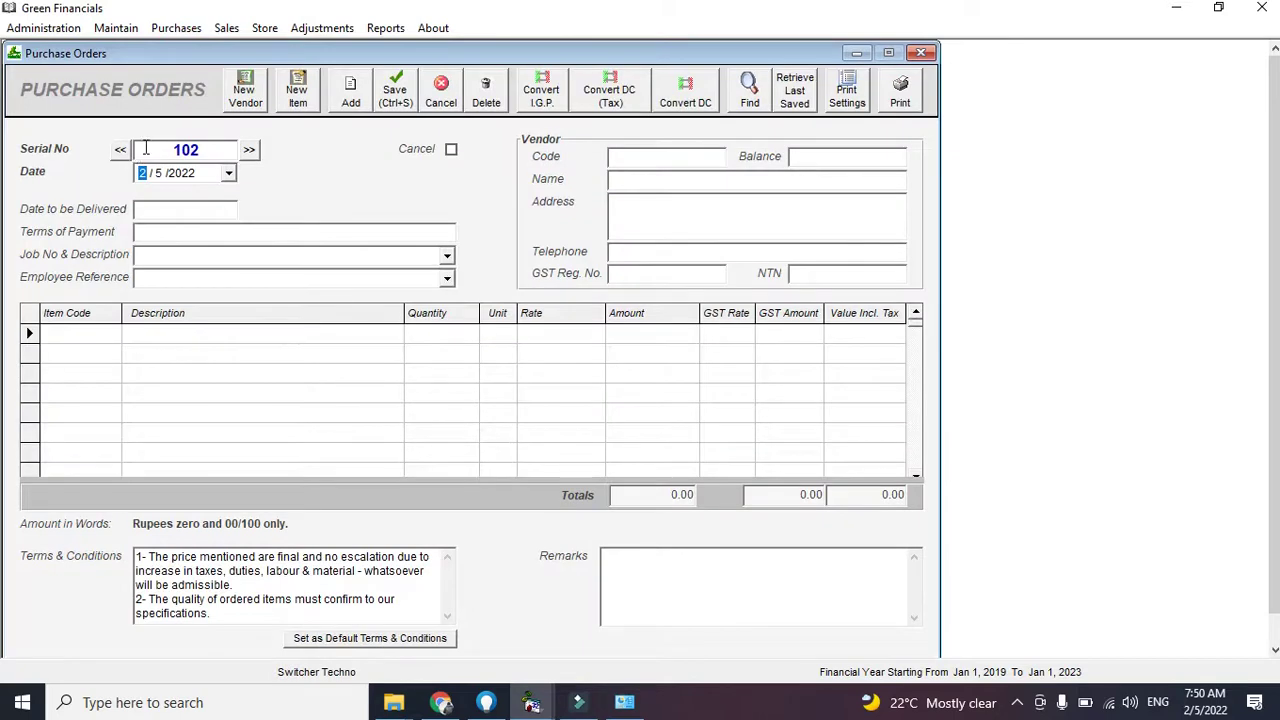
# Load purchase order 101 and convert it into a Purchases (Non Tax) bill
pyautogui.click(749, 90)
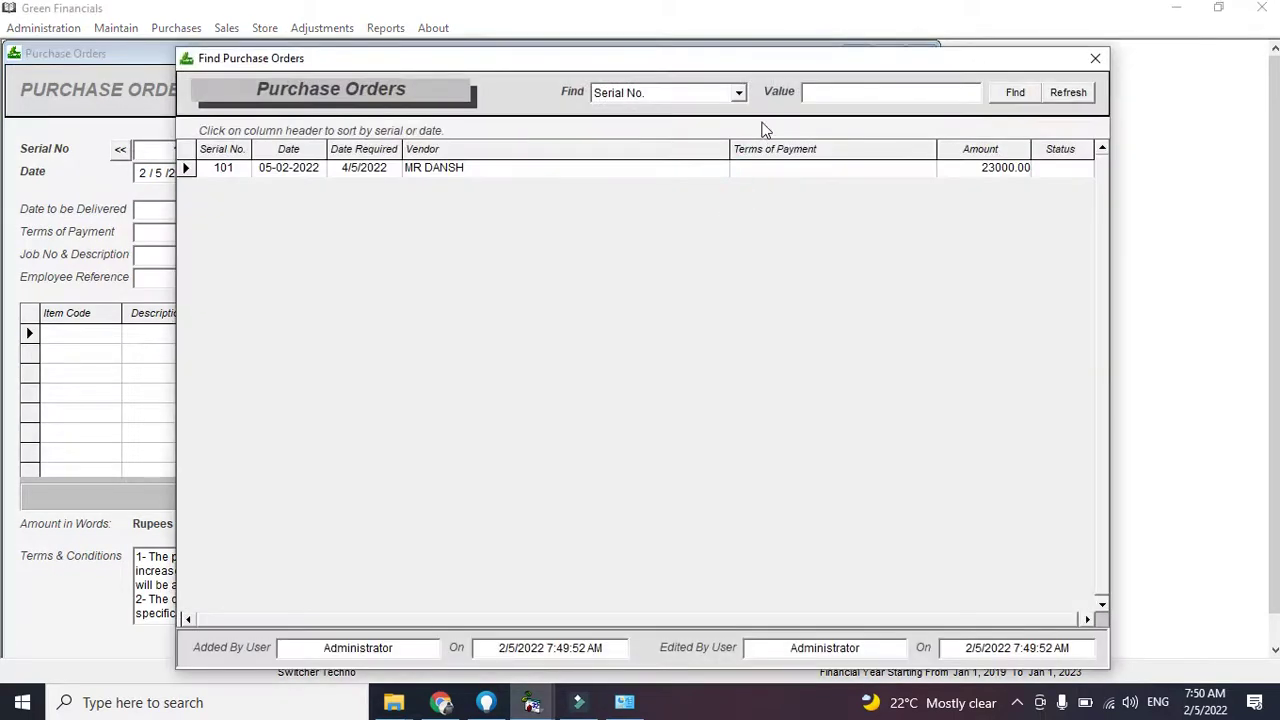
pyautogui.click(714, 97)
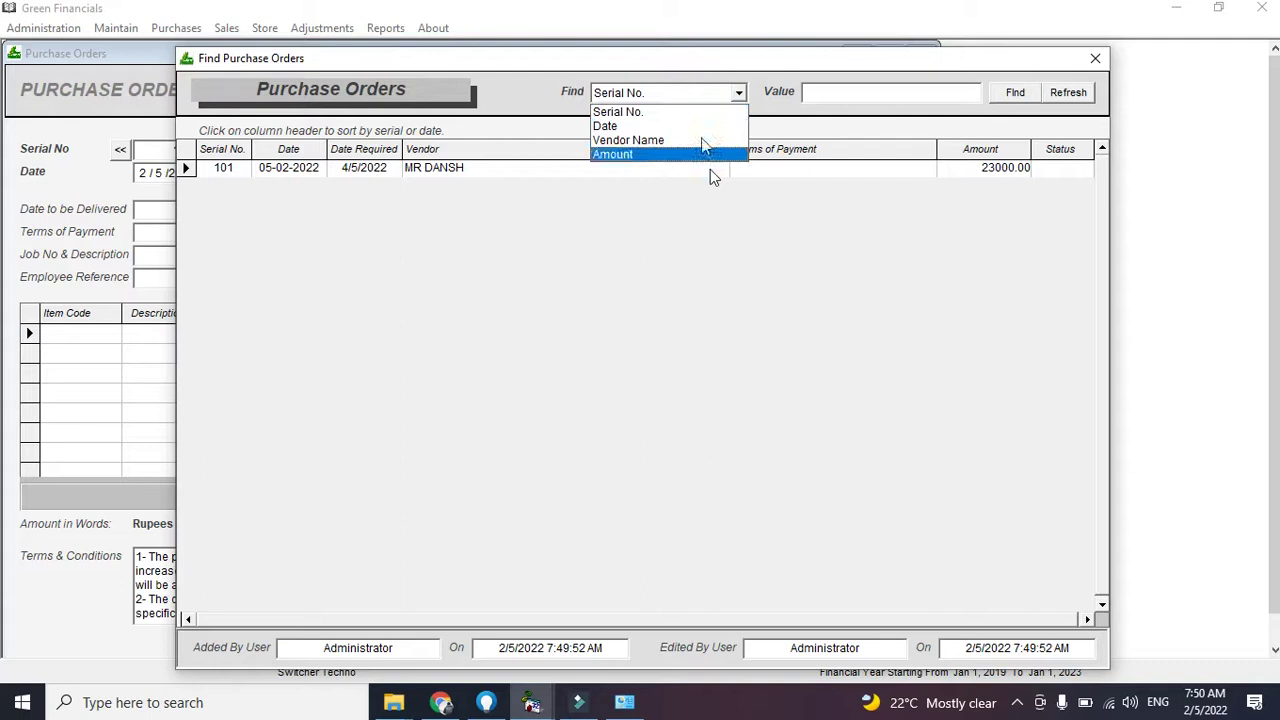
pyautogui.click(1095, 59)
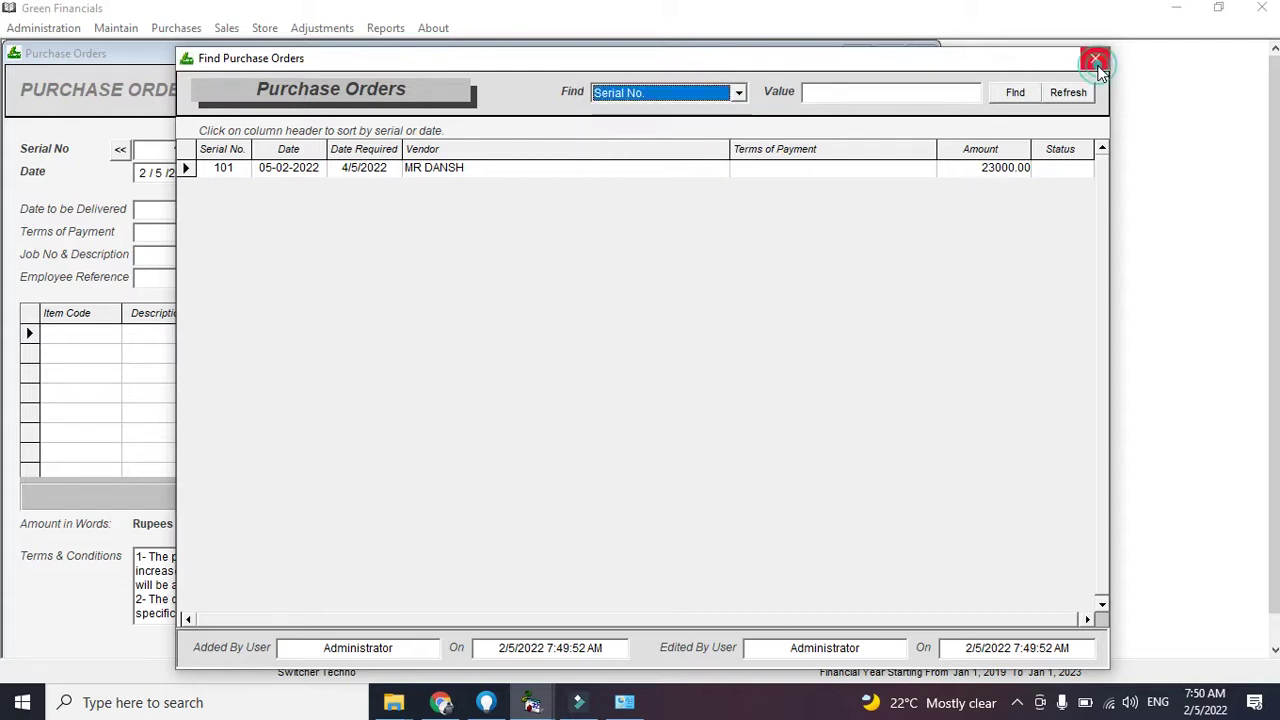
pyautogui.click(1095, 59)
pyautogui.click(120, 153)
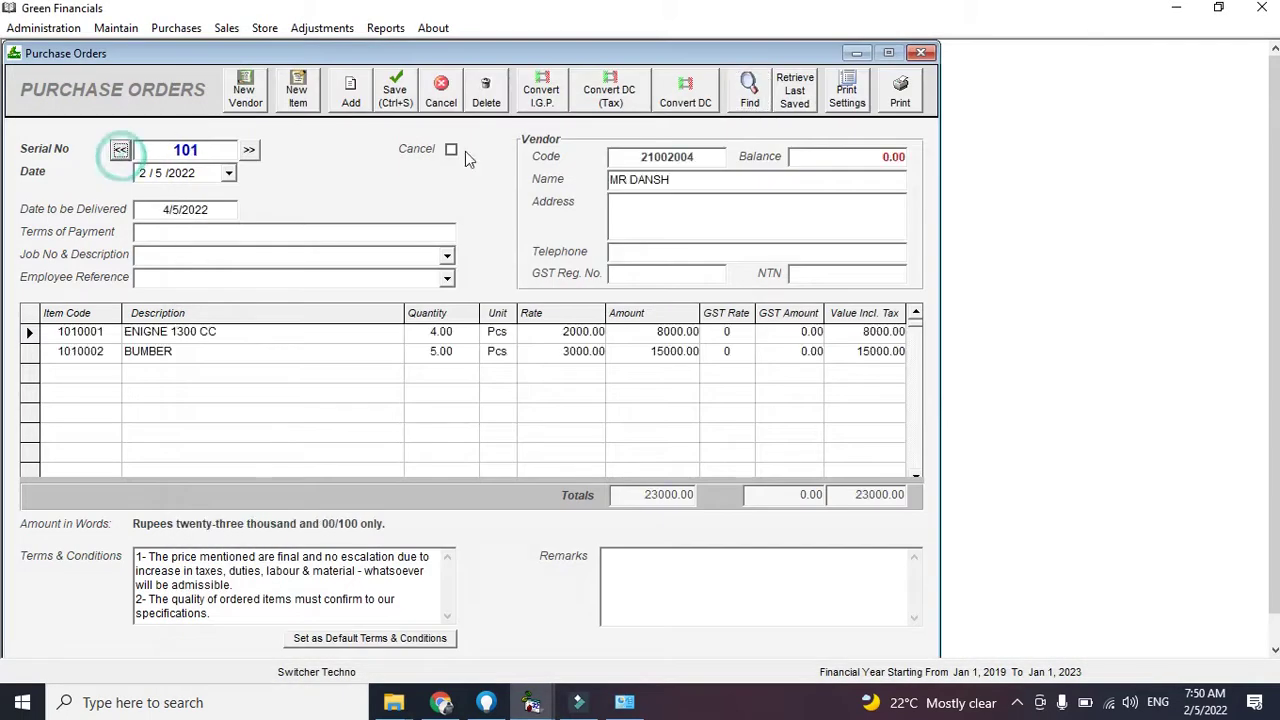
pyautogui.click(677, 90)
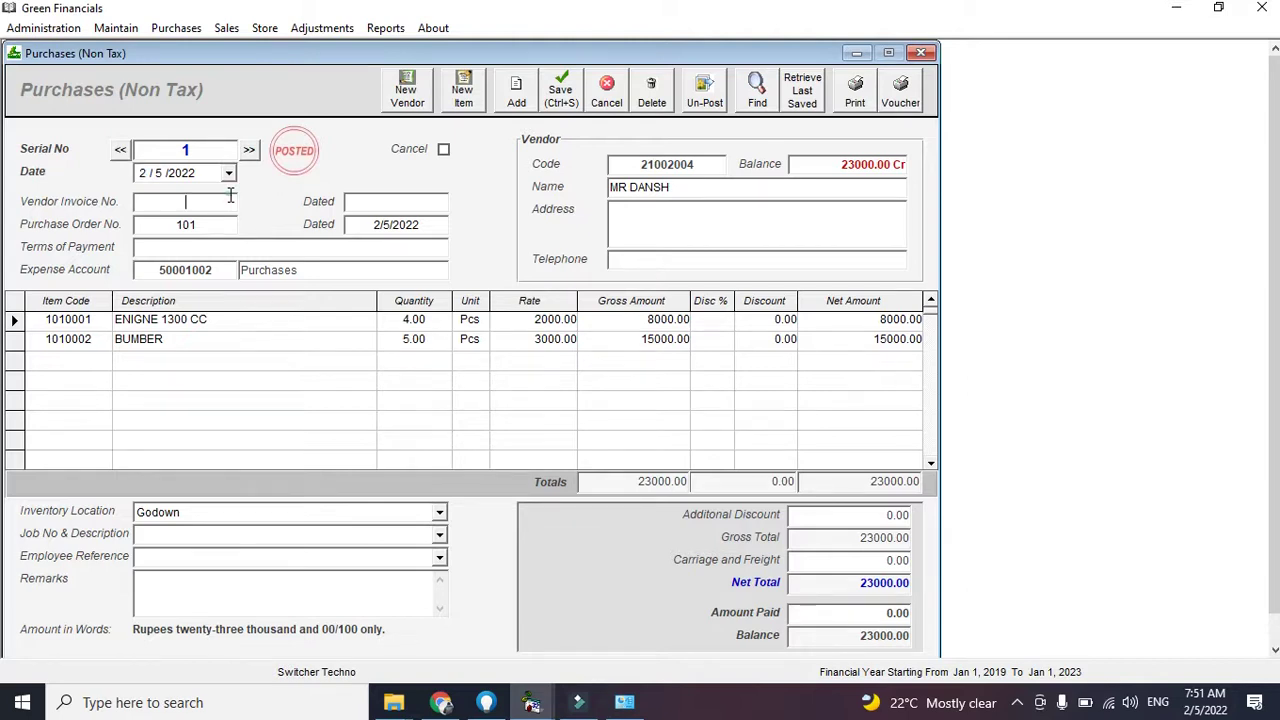
# Enter vendor invoice 8999 and set received quantities to 3 ENIGNE 1300 CC and 4 BUMBER
pyautogui.write('999')
pyautogui.click(437, 324)
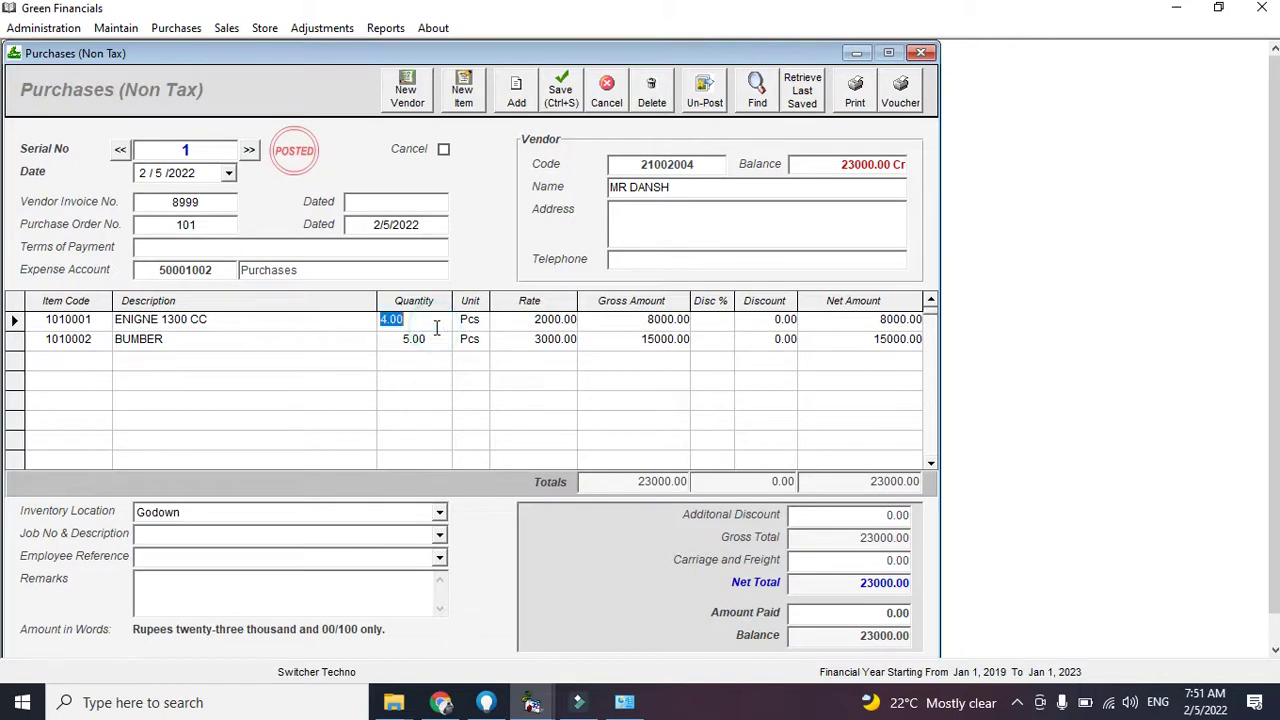
pyautogui.doubleClick(432, 320)
pyautogui.write('3')
pyautogui.press('Tab')
pyautogui.press('Down')
pyautogui.press('Left')
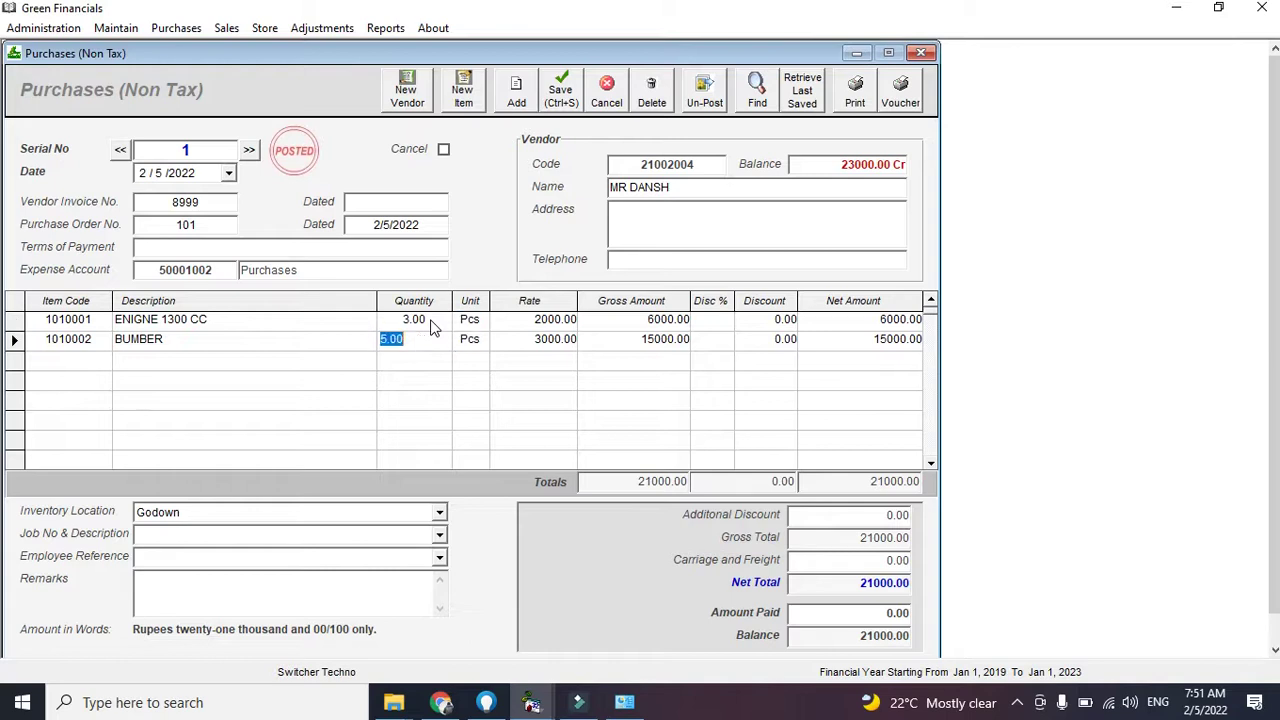
pyautogui.write('4')
pyautogui.press('Tab')
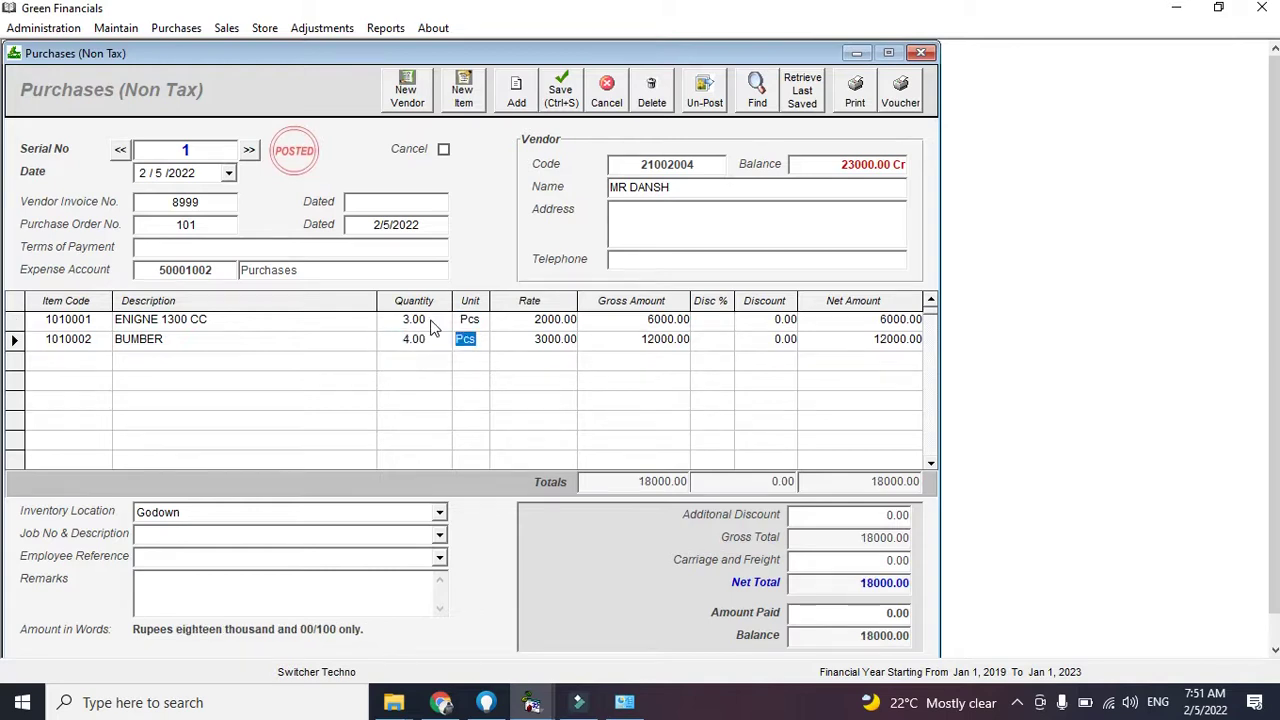
# Receive the goods into Warehouse, then print the 18000 purchase bill and close the preview
pyautogui.click(439, 512)
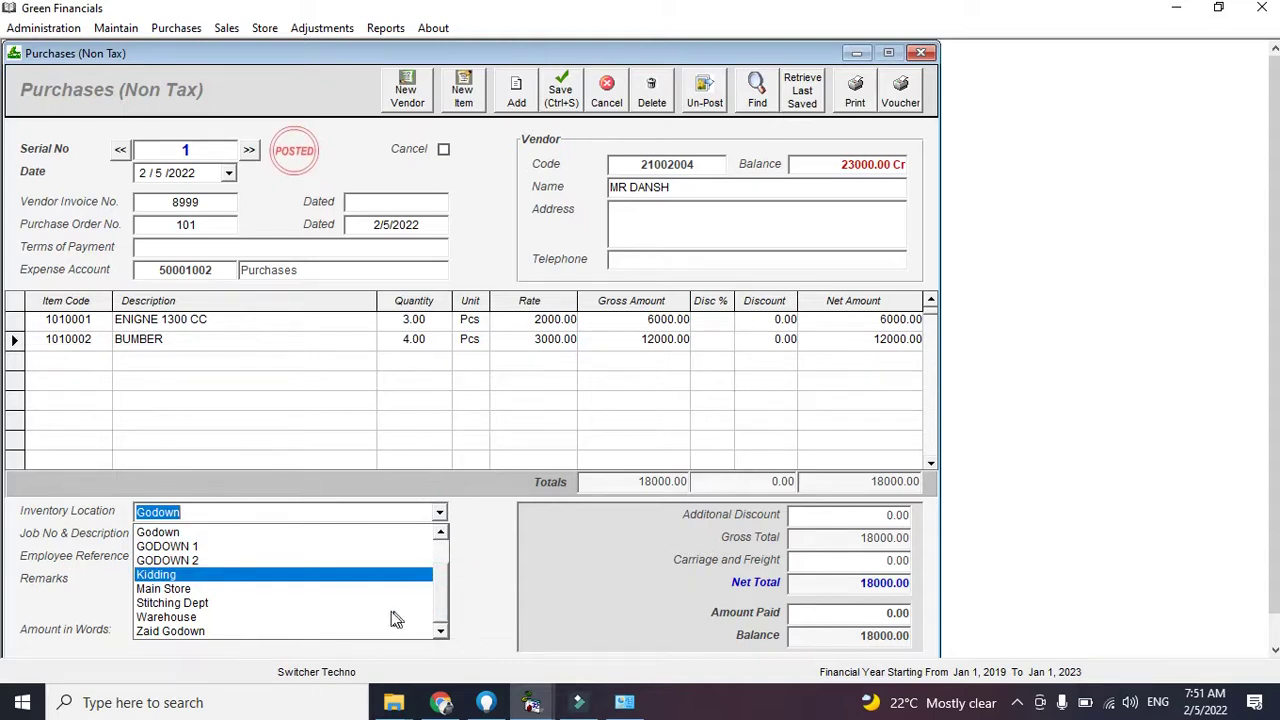
pyautogui.click(165, 618)
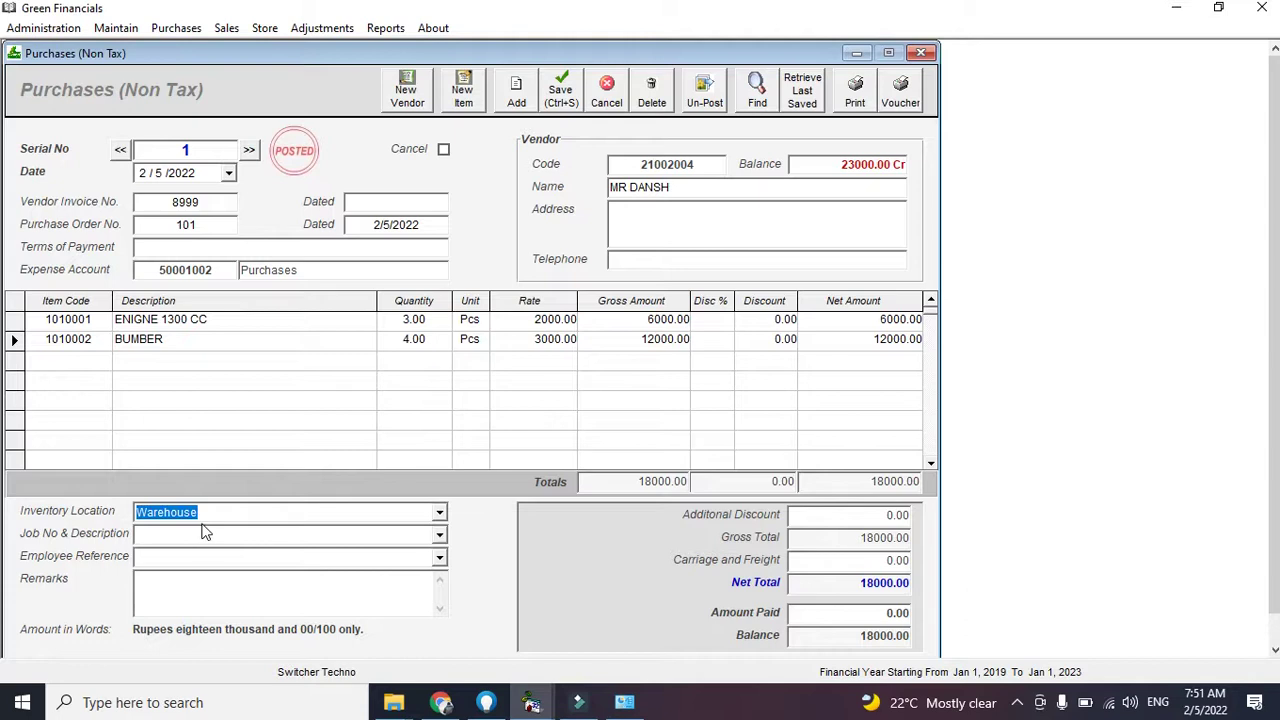
pyautogui.click(840, 612)
pyautogui.doubleClick(840, 612)
pyautogui.click(860, 613)
pyautogui.doubleClick(860, 613)
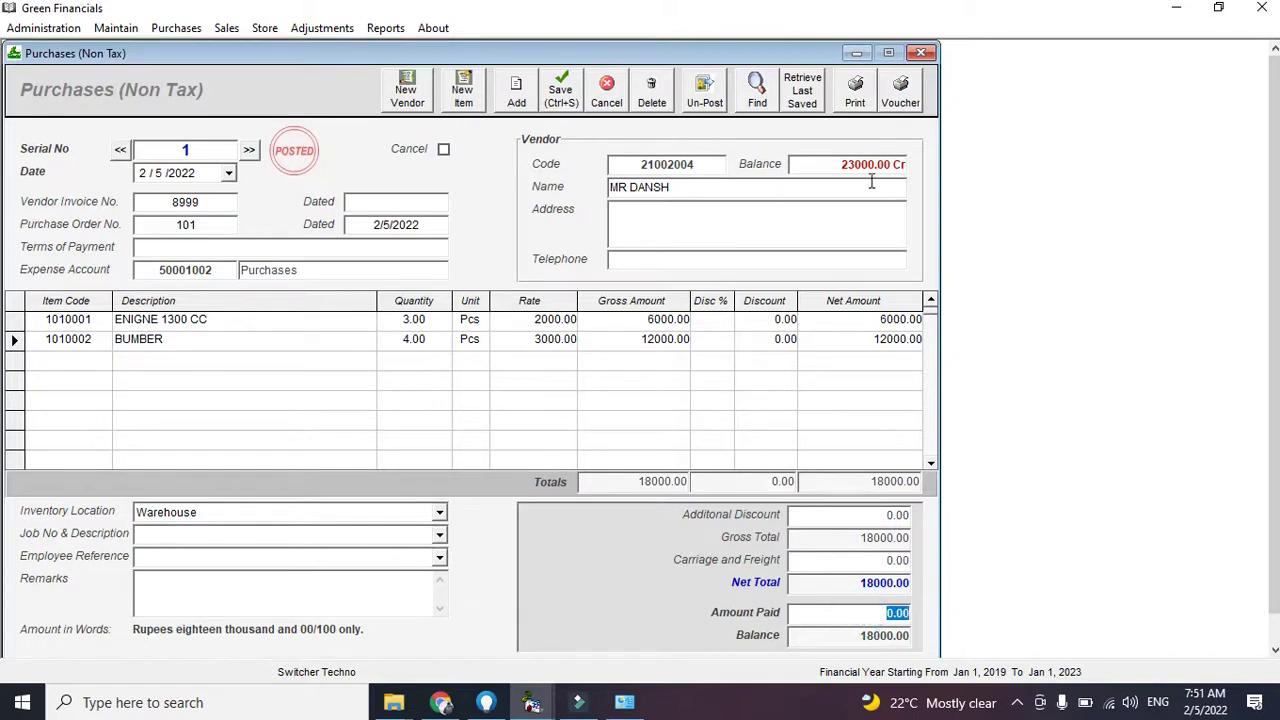
pyautogui.click(872, 108)
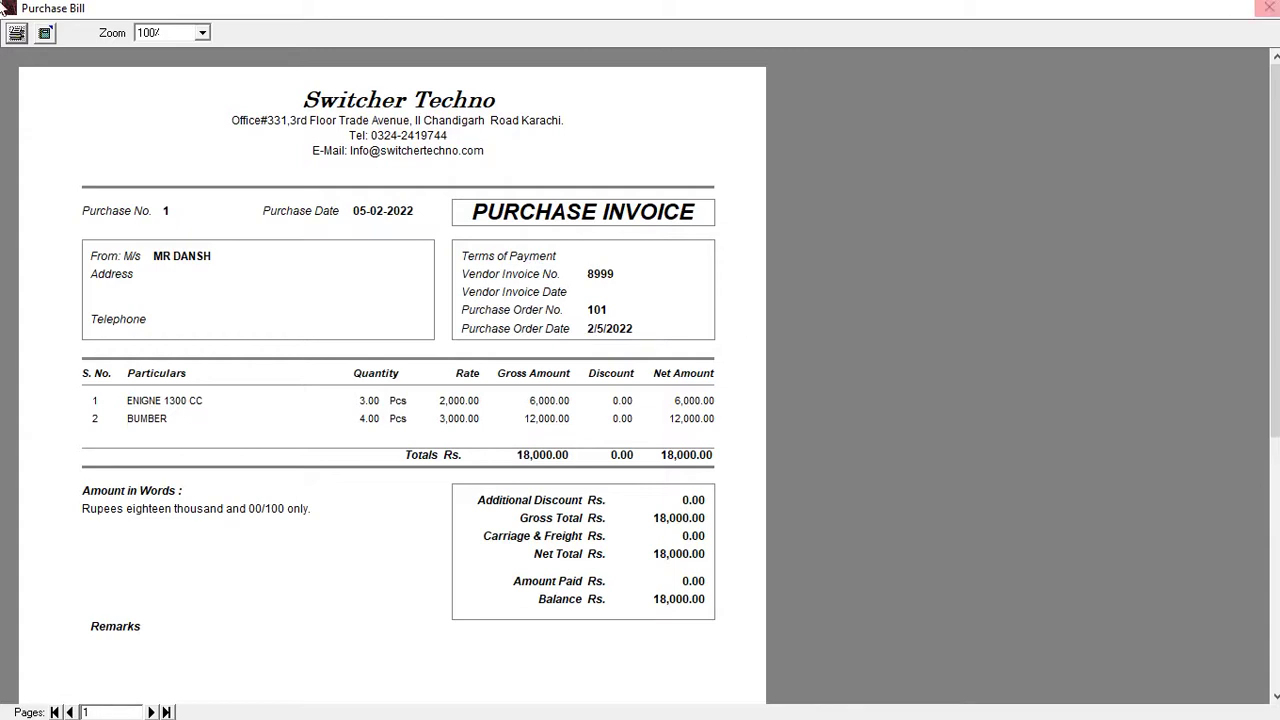
pyautogui.click(1268, 9)
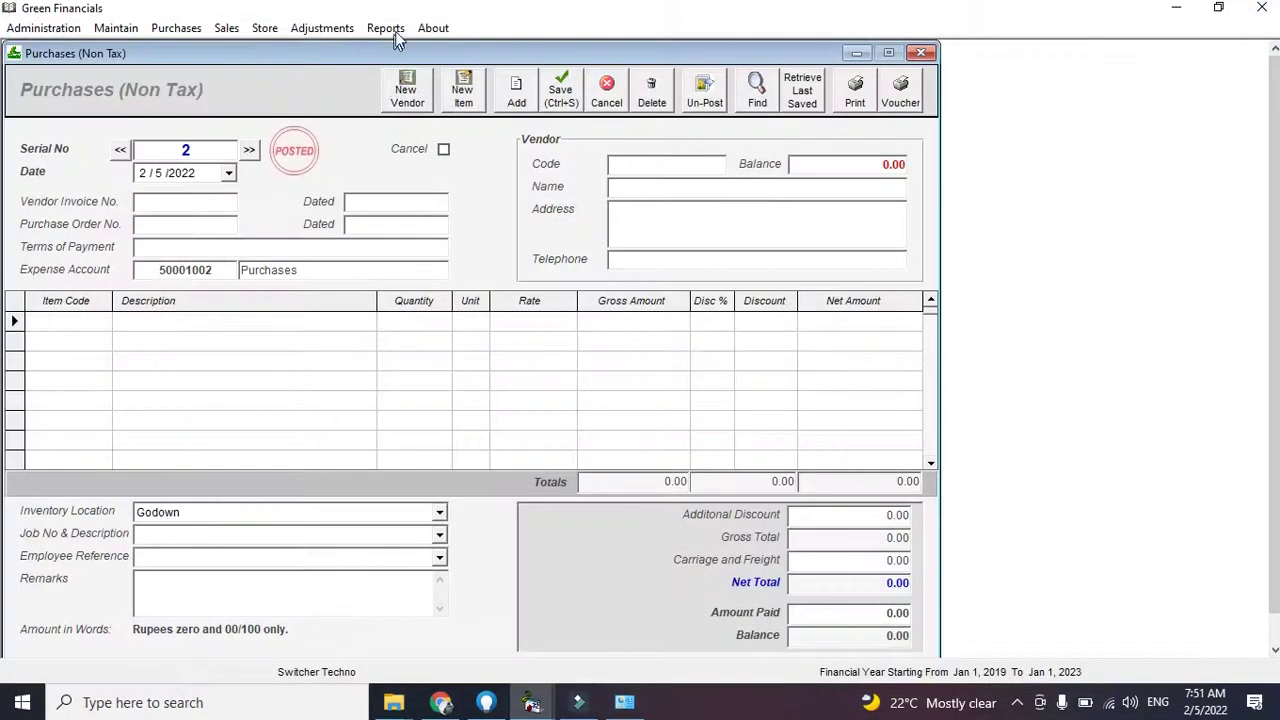
# Display Purchase Orders Tracking for order 101 and view bill PV 1 from its detail row
pyautogui.click(392, 30)
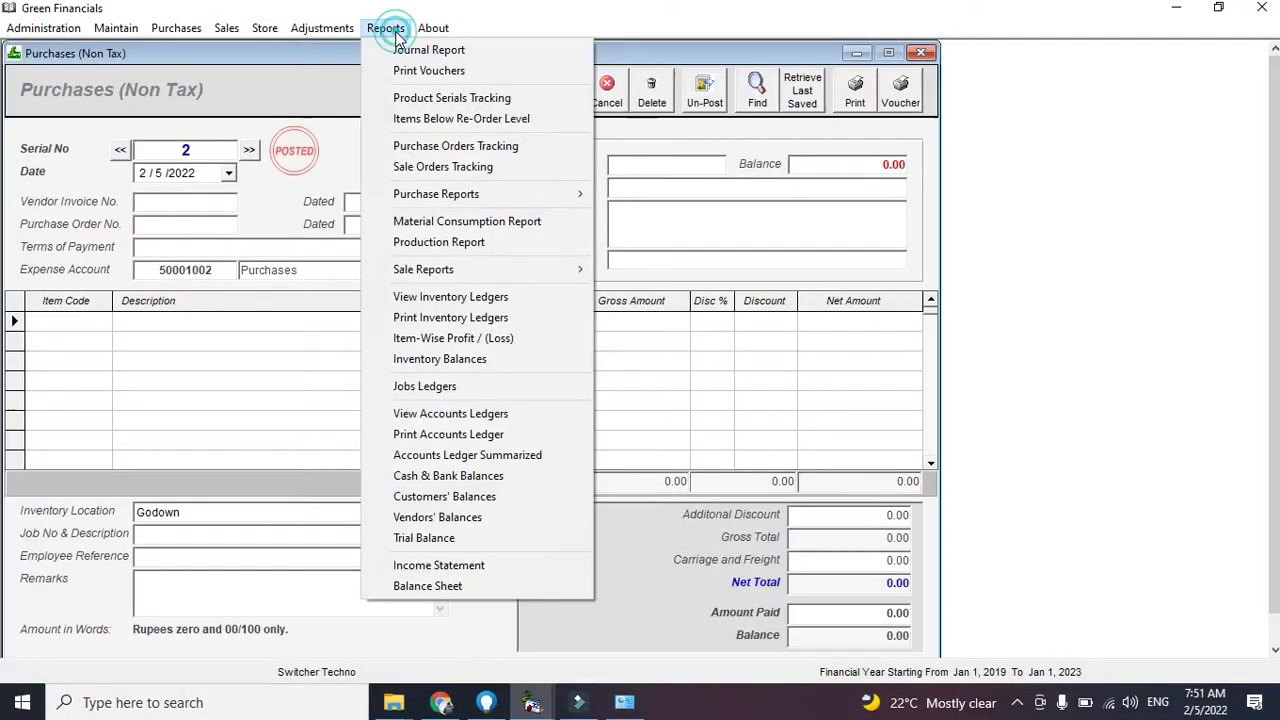
pyautogui.click(466, 146)
pyautogui.click(836, 130)
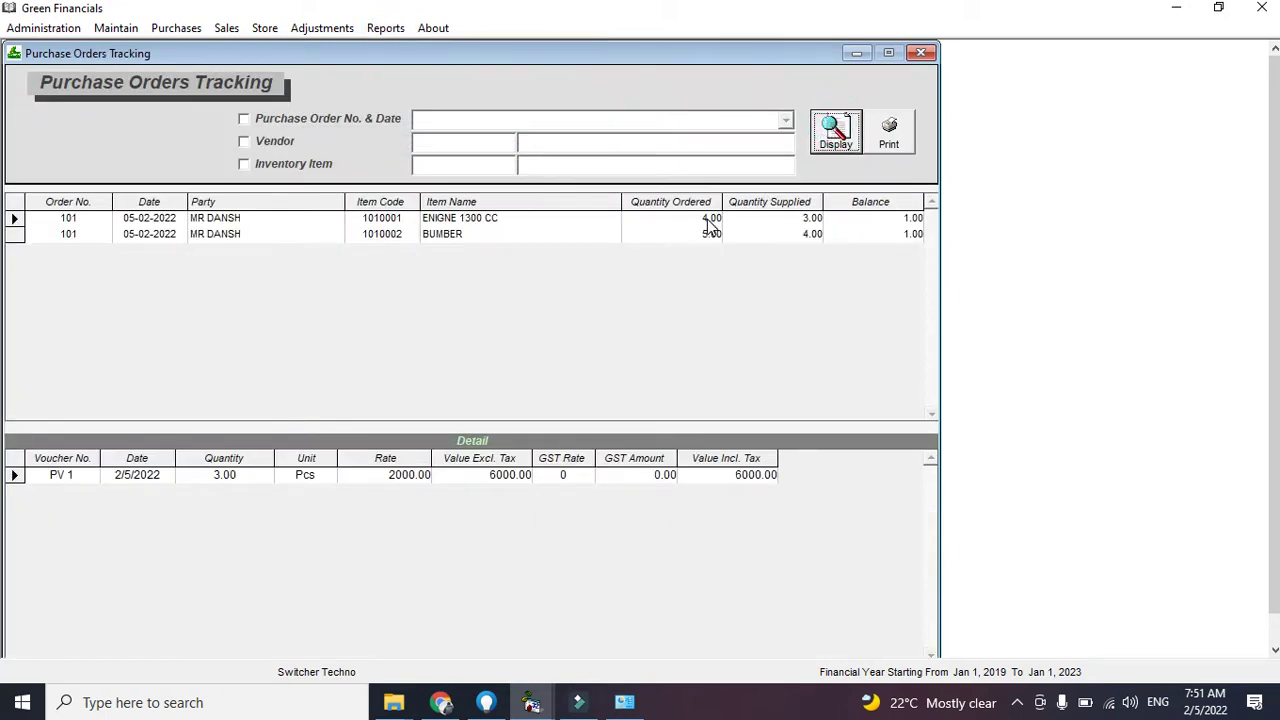
pyautogui.click(893, 220)
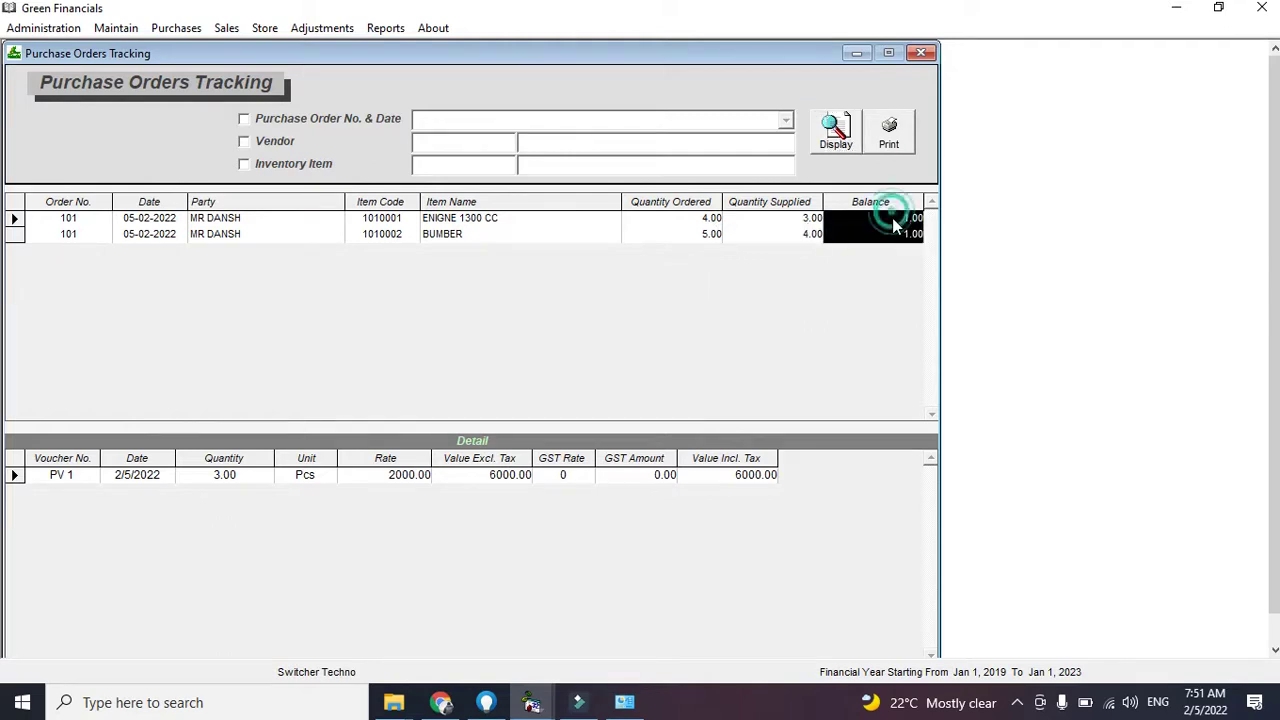
pyautogui.click(895, 228)
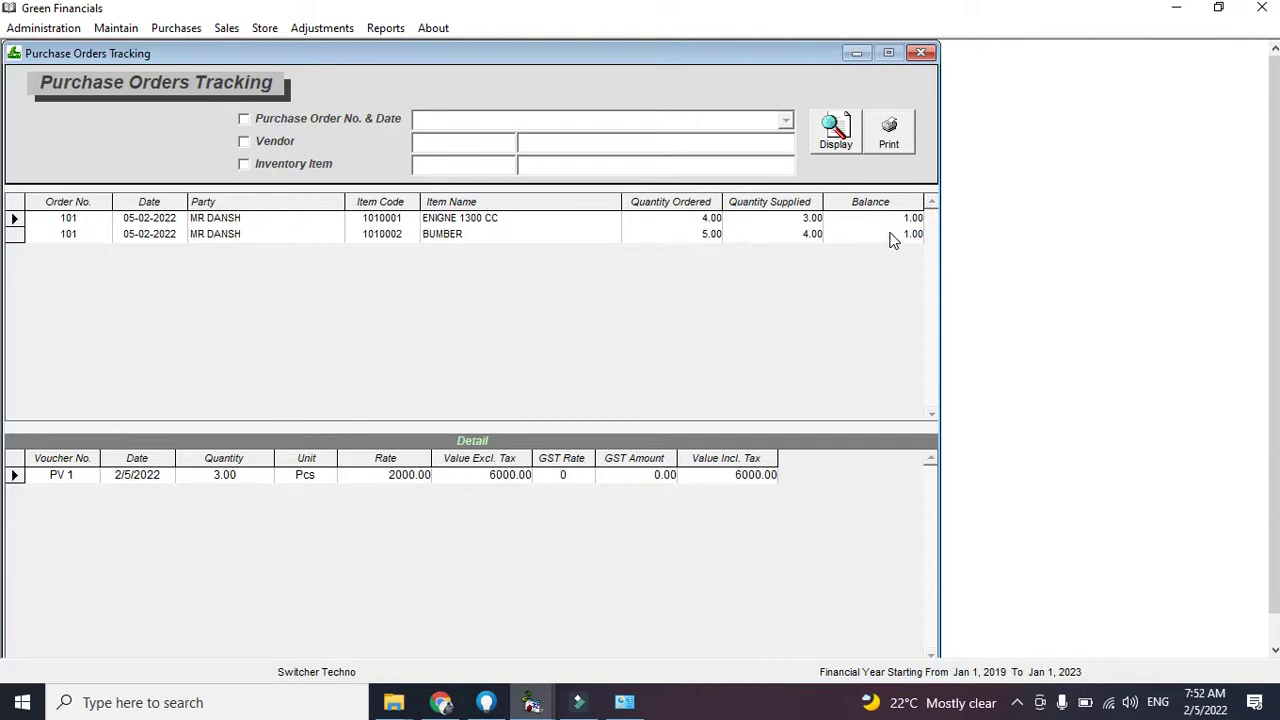
pyautogui.doubleClick(533, 522)
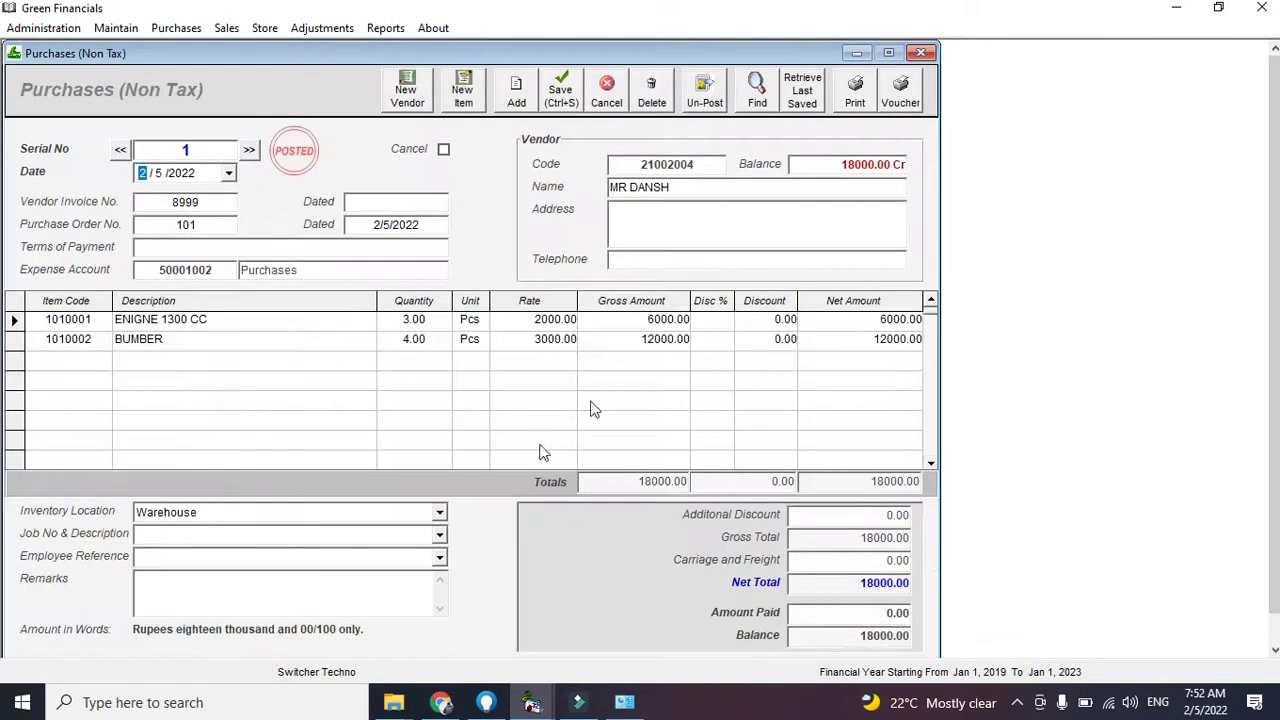
pyautogui.click(922, 54)
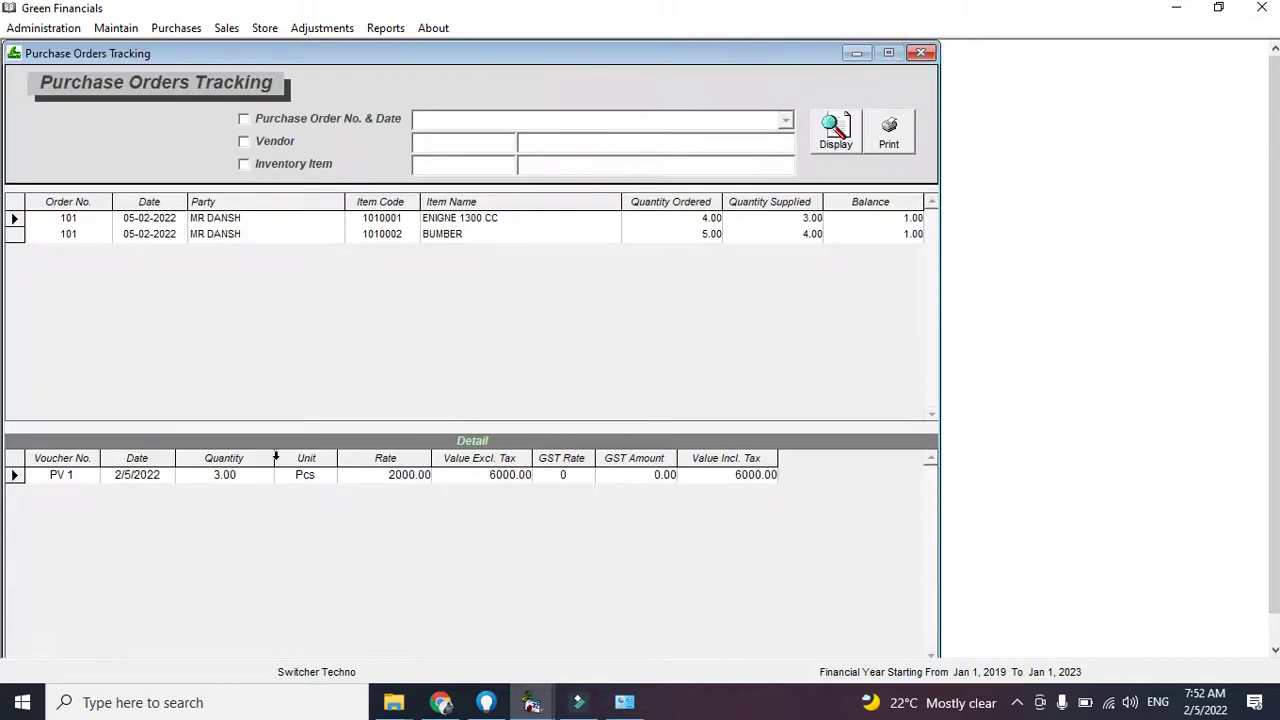
# Show the inventory ledger for item 1010001 ENIGNE 1300 CC at the Warehouse location
pyautogui.click(922, 54)
pyautogui.click(385, 28)
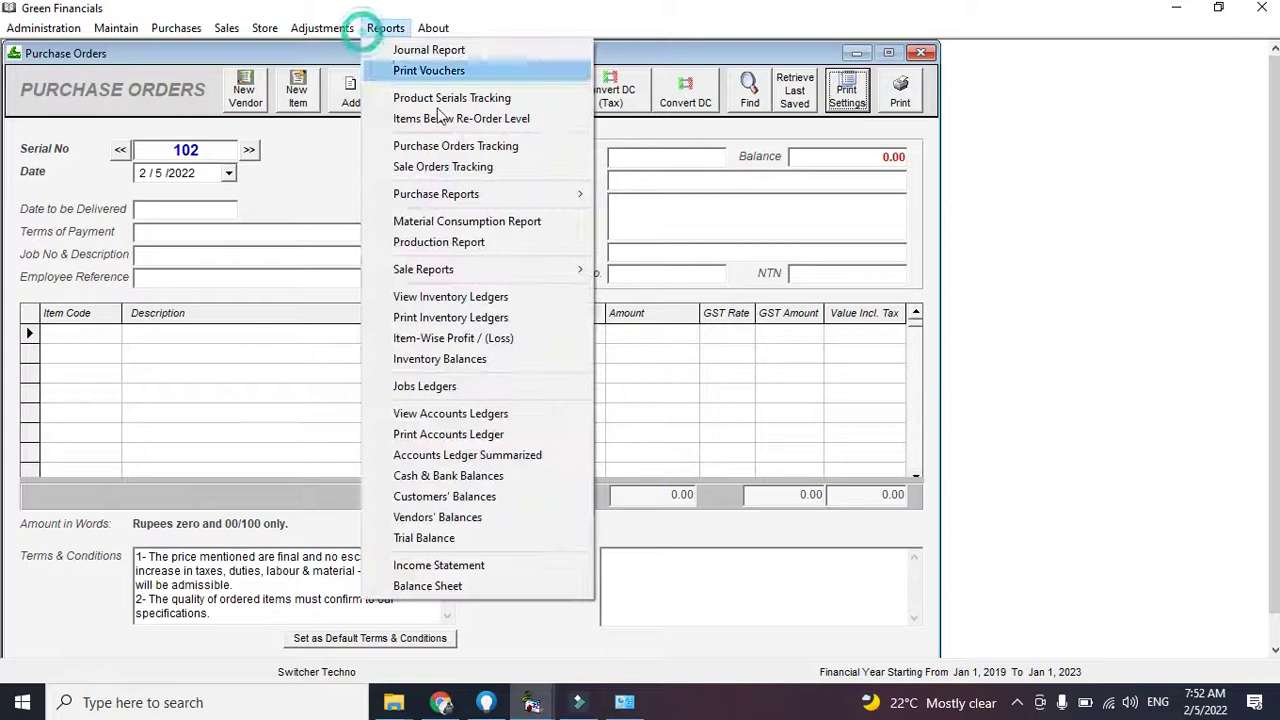
pyautogui.click(441, 300)
pyautogui.write('10')
pyautogui.press('Return')
pyautogui.click(285, 143)
pyautogui.click(543, 143)
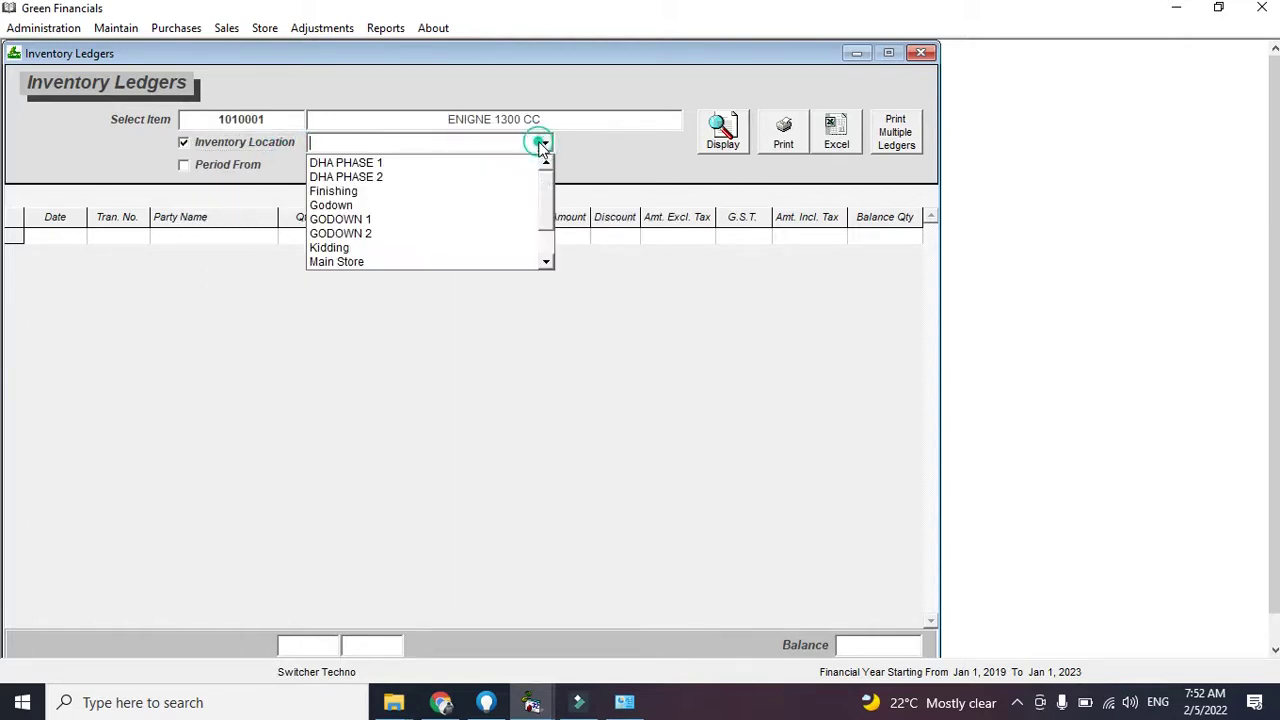
pyautogui.click(546, 240)
pyautogui.click(509, 251)
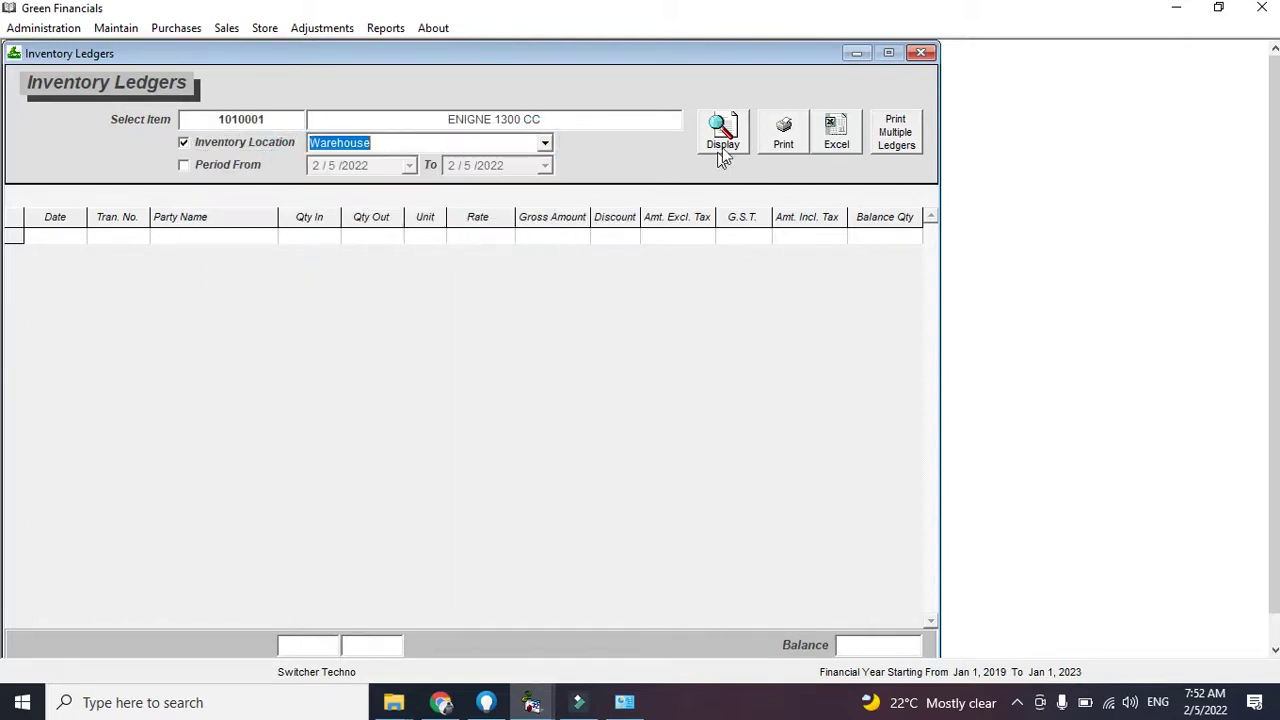
pyautogui.click(723, 146)
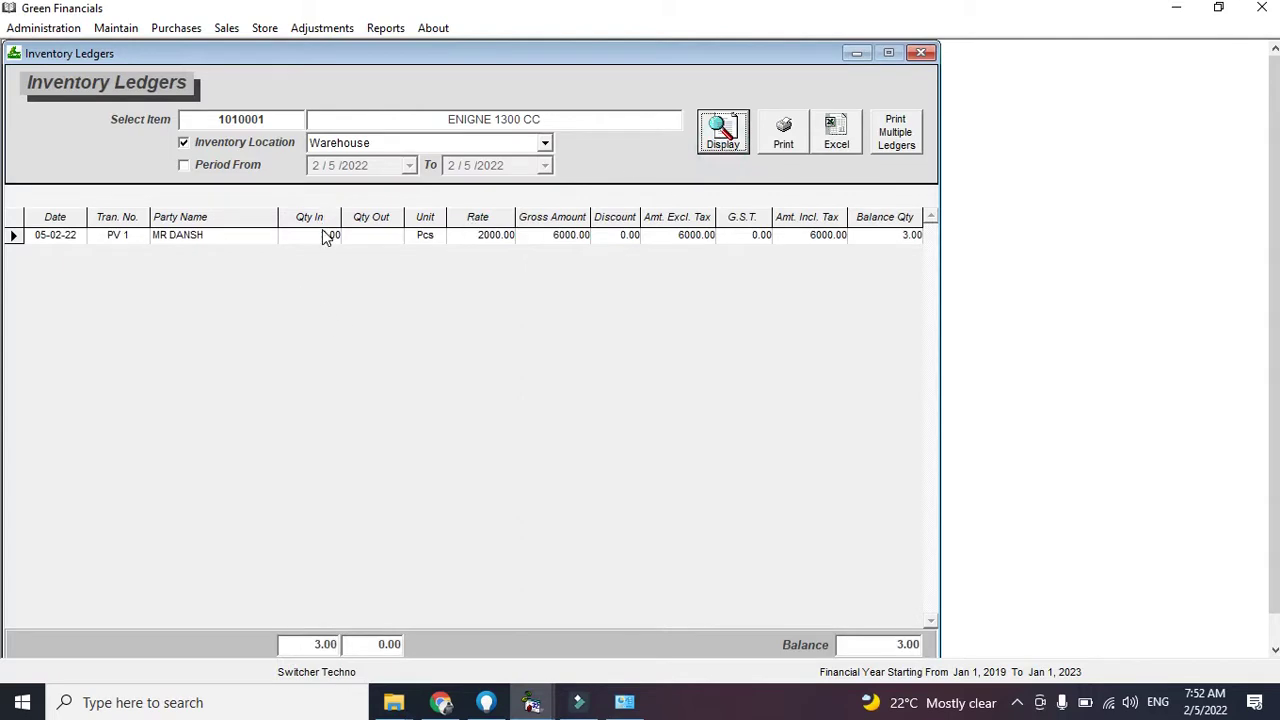
# Switch the engine's ledger location to DHA PHASE 1 and display it
pyautogui.click(543, 143)
pyautogui.scroll(1, 510, 174)
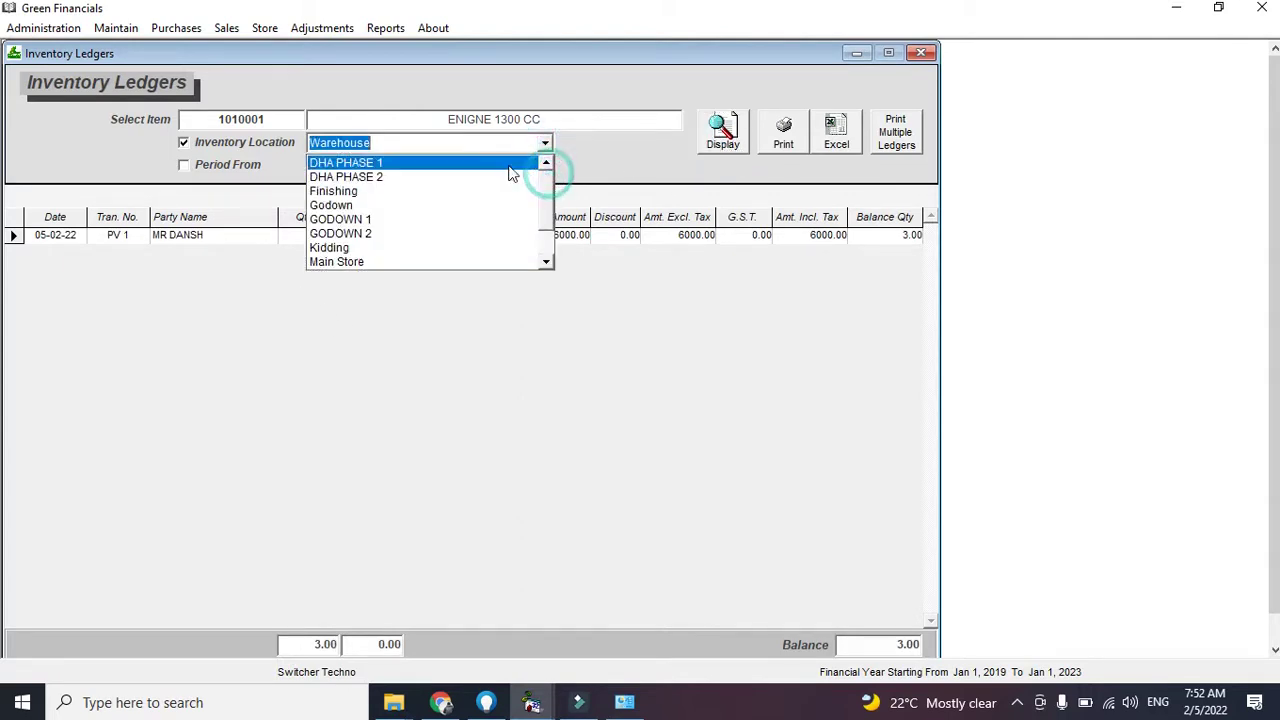
pyautogui.click(509, 166)
pyautogui.click(720, 138)
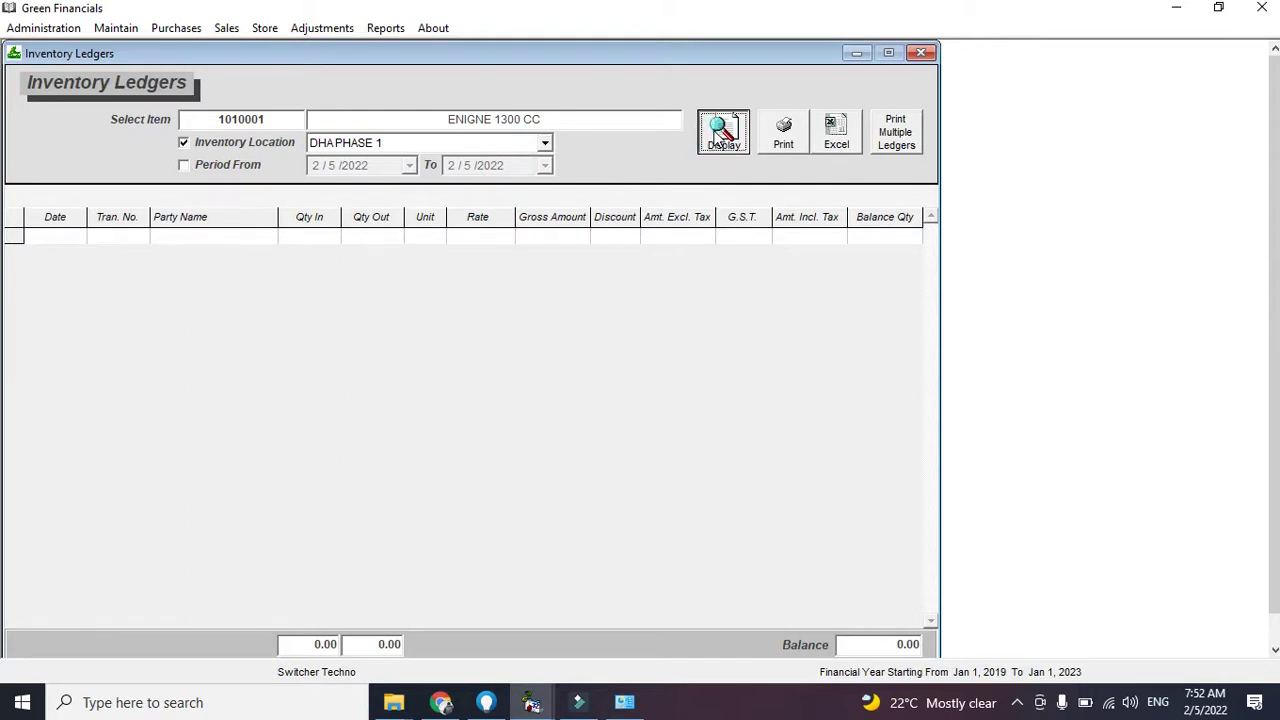
# Display Inventory Balances for the Warehouse location (3 engines, 4 bumpers, Rs. 18000), then close it
pyautogui.click(920, 54)
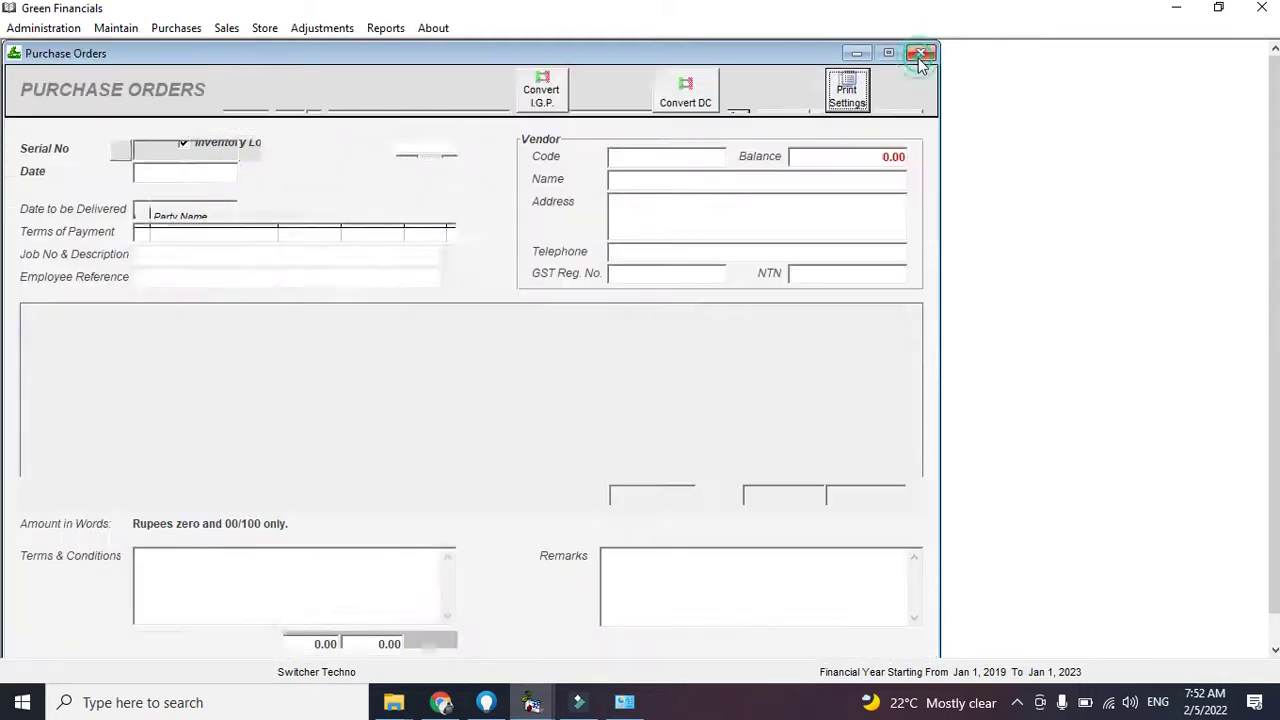
pyautogui.click(918, 56)
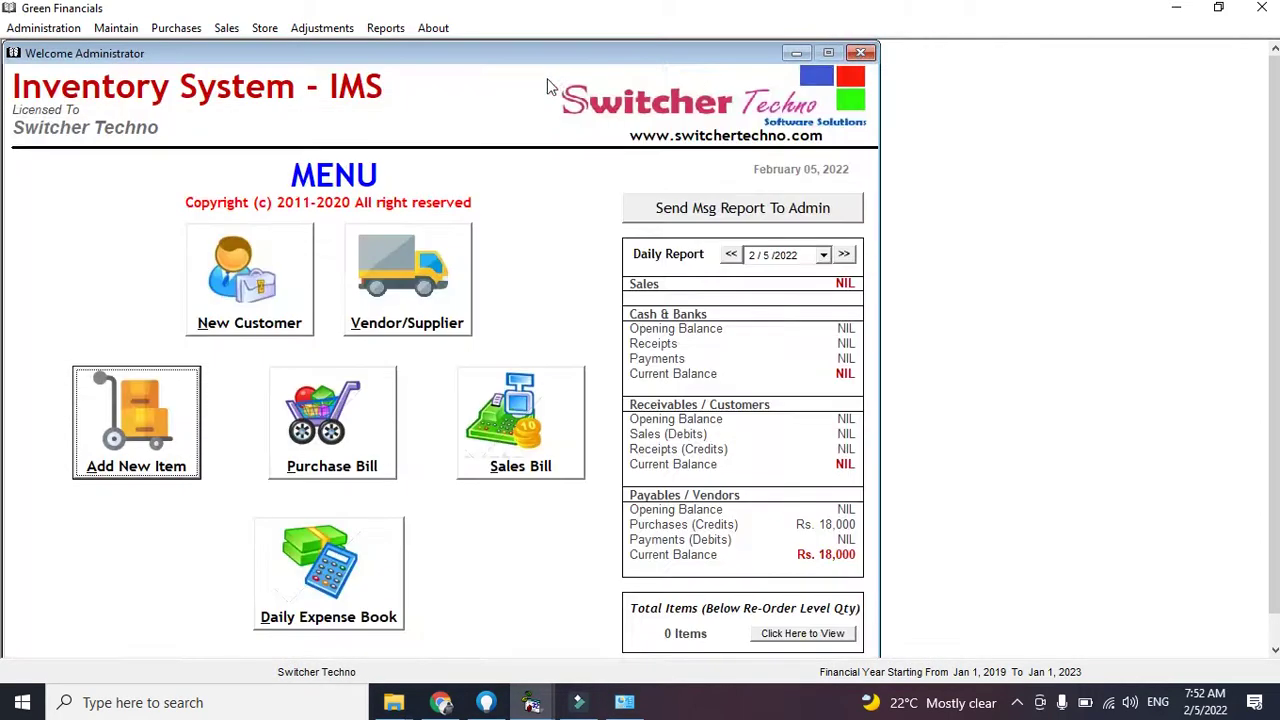
pyautogui.click(385, 28)
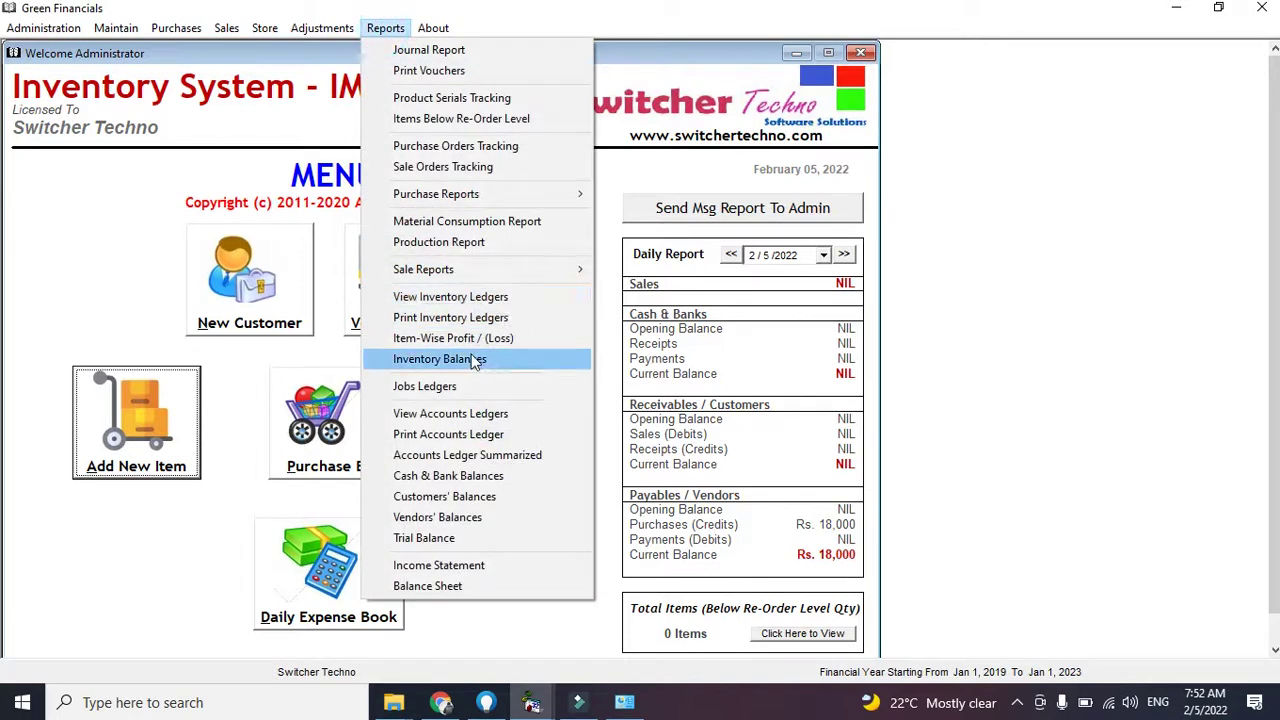
pyautogui.click(475, 361)
pyautogui.click(407, 240)
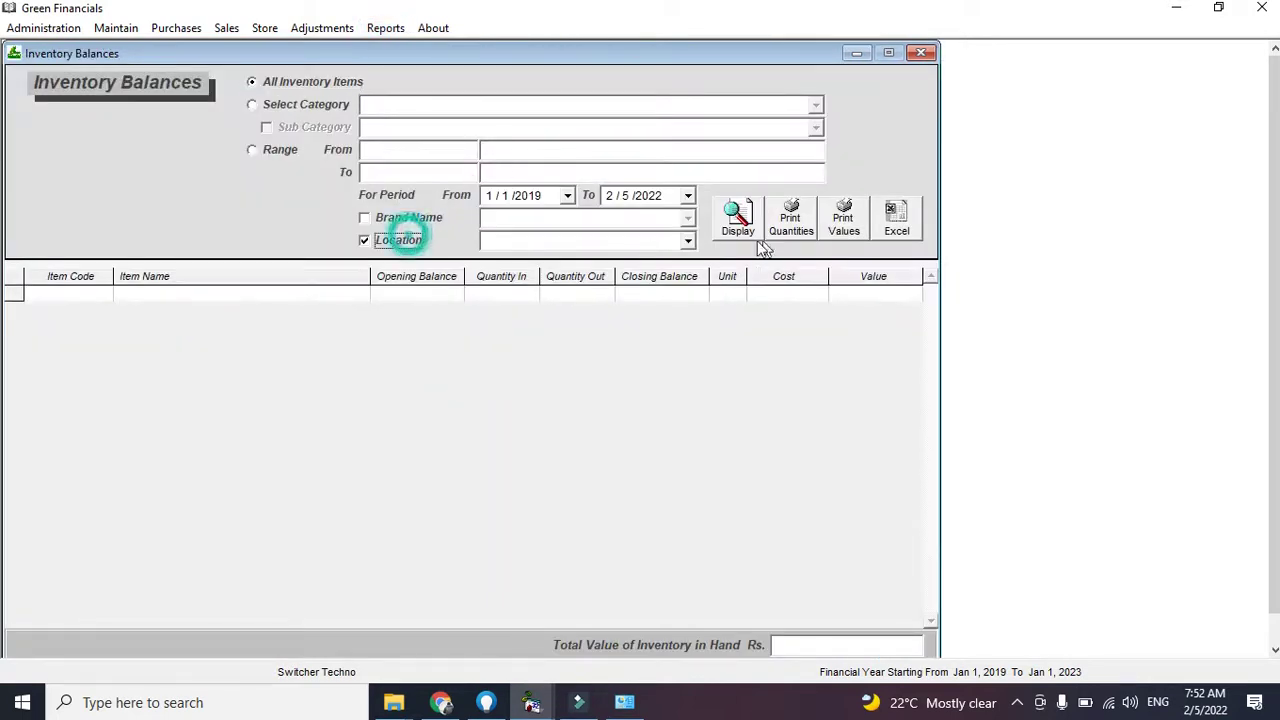
pyautogui.click(687, 241)
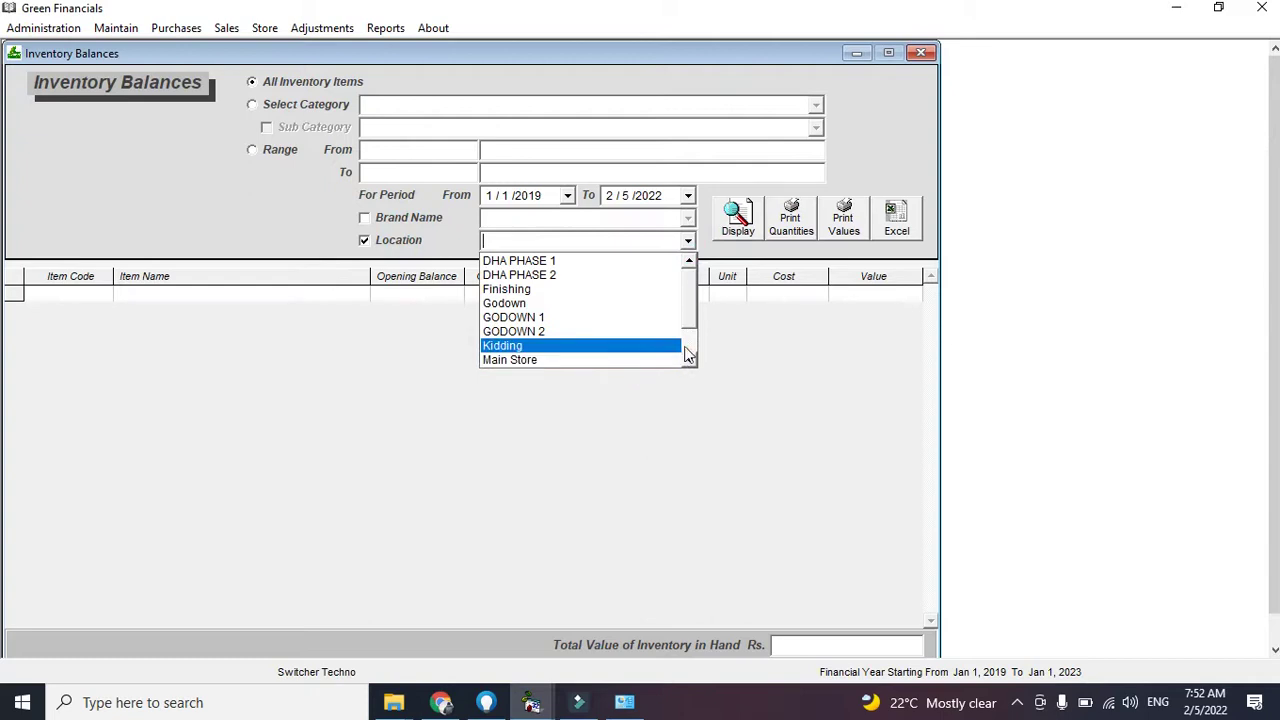
pyautogui.click(688, 337)
pyautogui.click(656, 346)
pyautogui.click(742, 219)
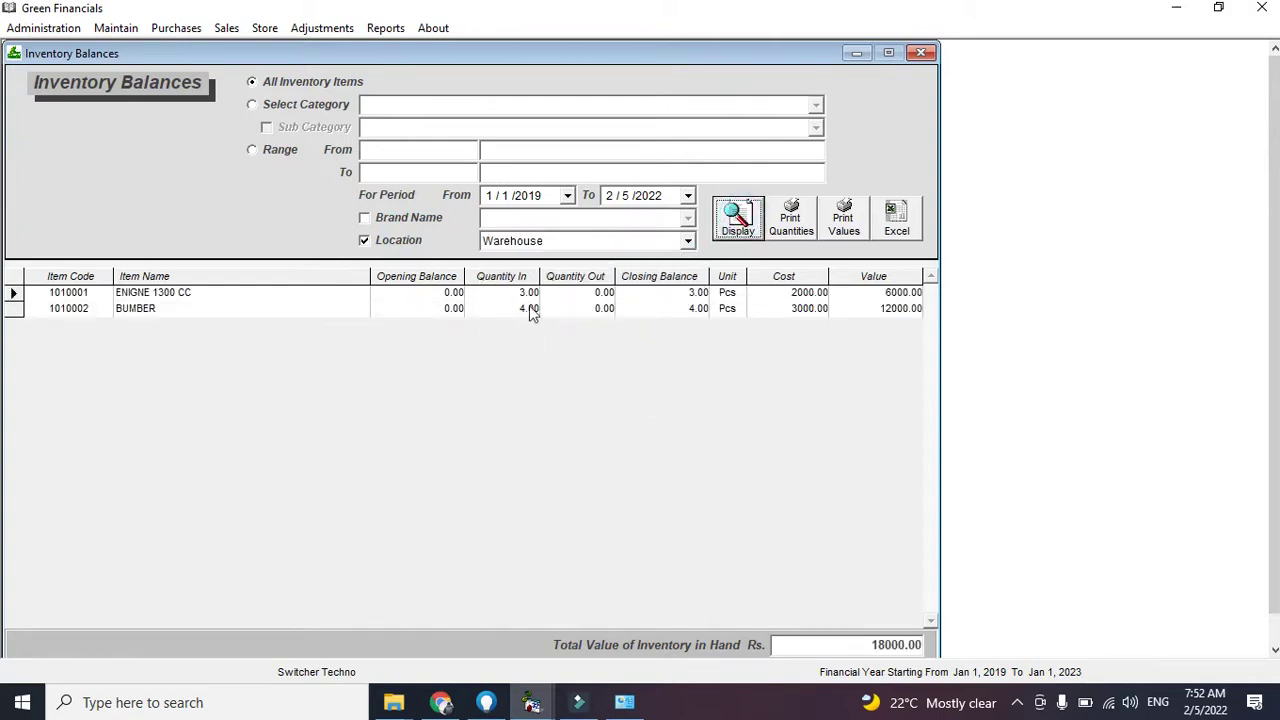
pyautogui.click(920, 53)
pyautogui.click(266, 30)
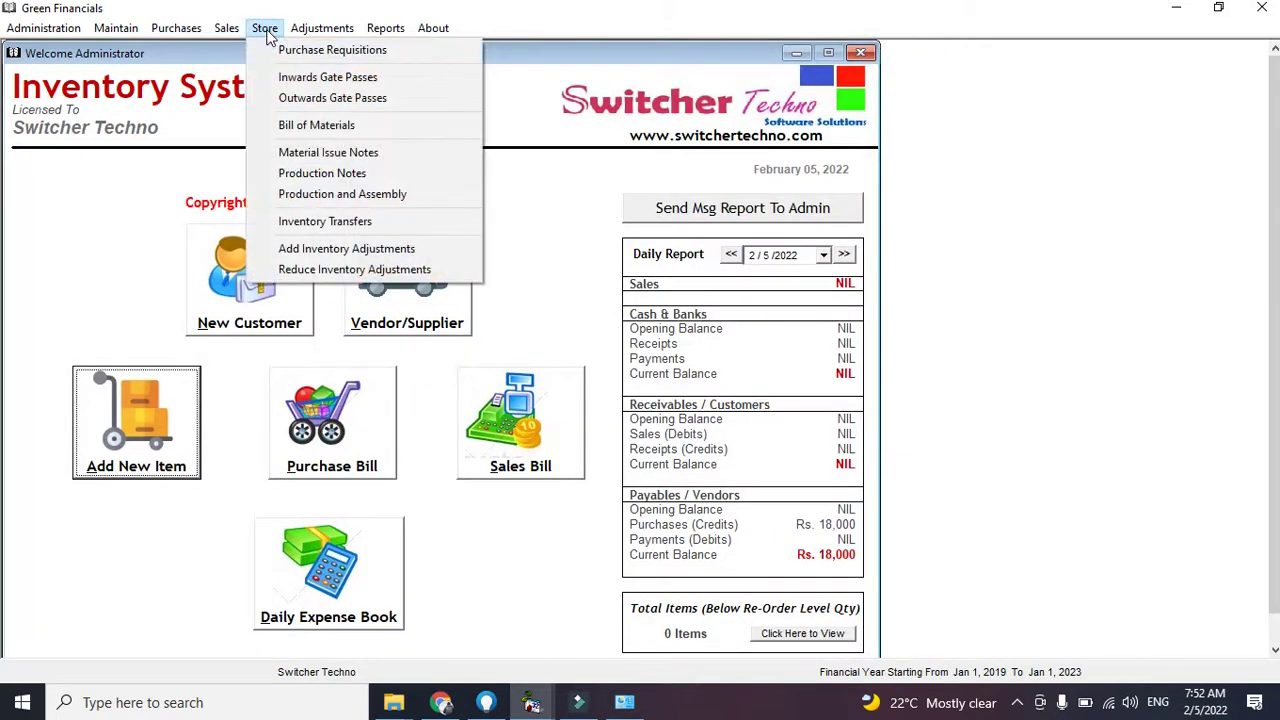
# Start an inventory transfer from Warehouse to DHA PHASE 1
pyautogui.click(345, 223)
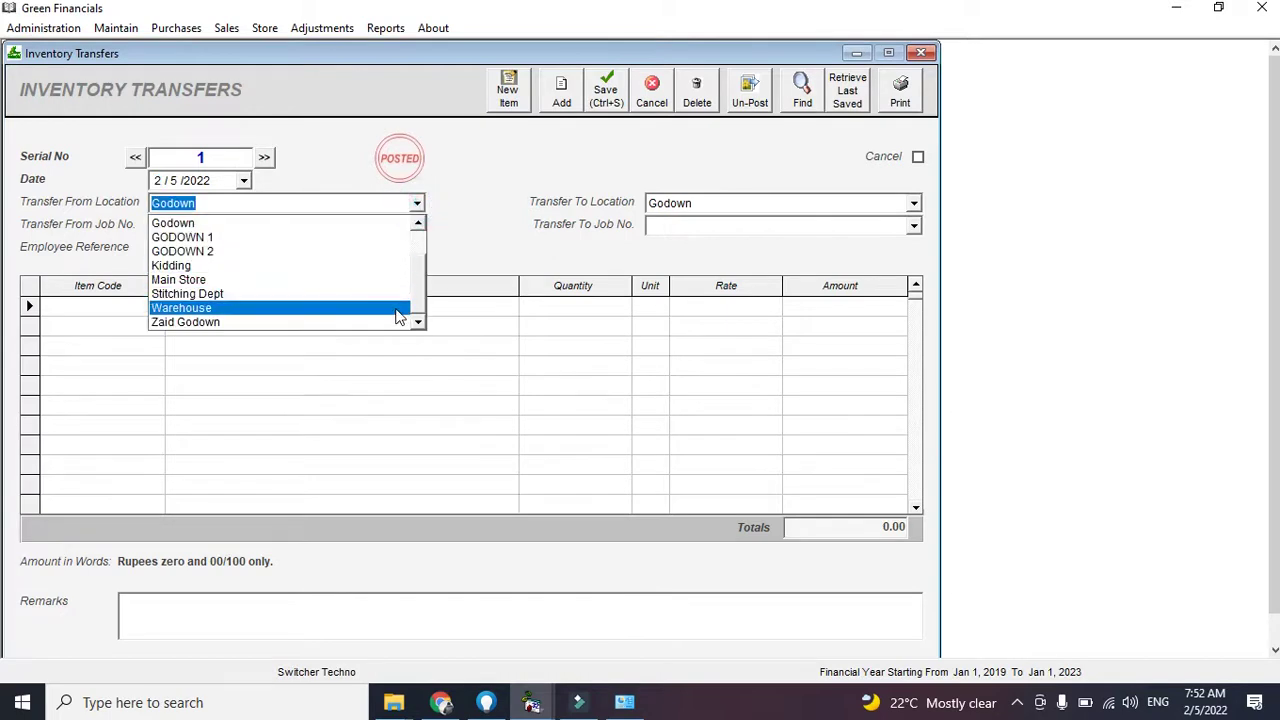
pyautogui.click(398, 308)
pyautogui.click(735, 204)
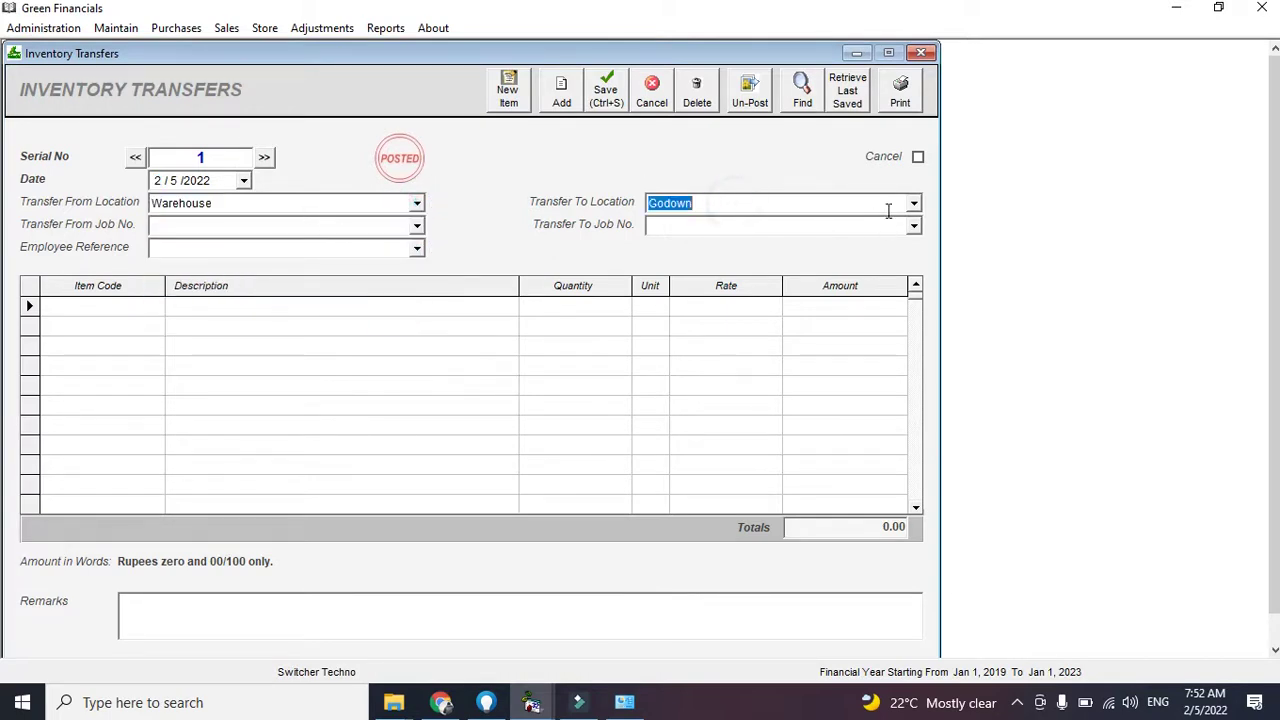
pyautogui.click(912, 204)
pyautogui.scroll(1, 900, 270)
pyautogui.click(886, 223)
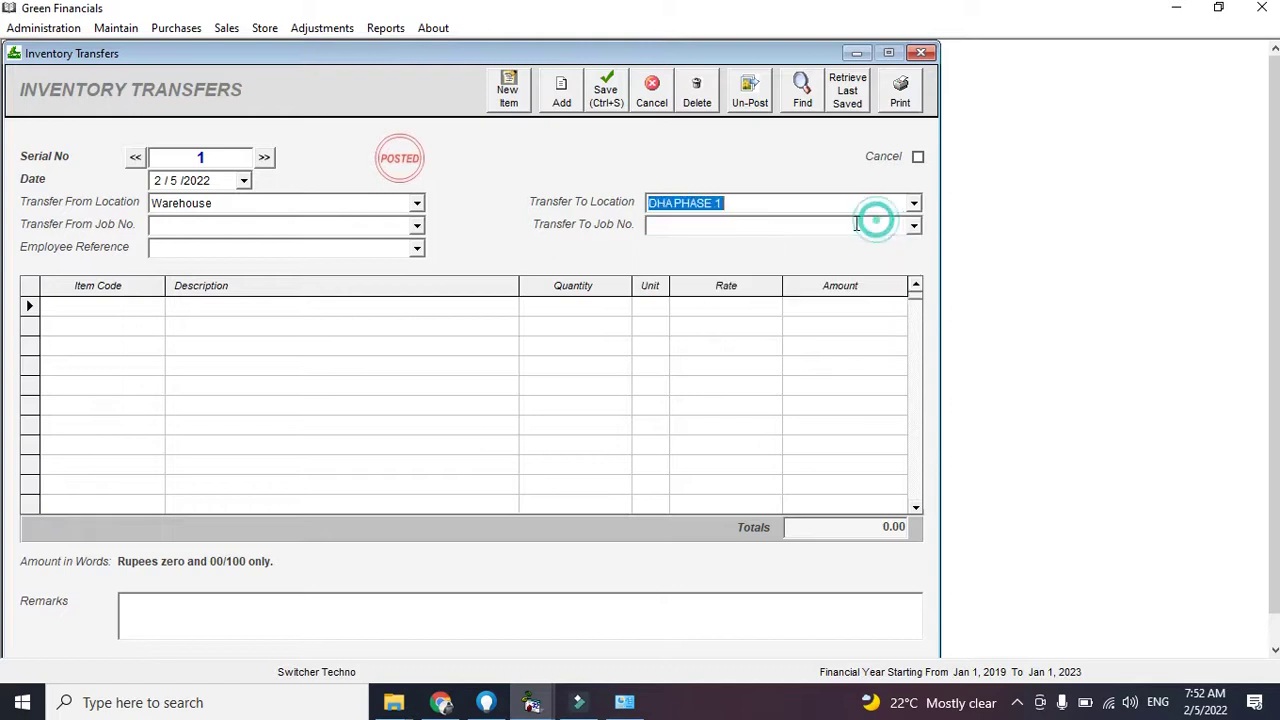
# Add transfer lines: 2 of item 1010002 BUMBER and 1 ENIGNE 1300 CC
pyautogui.click(122, 309)
pyautogui.write('101')
pyautogui.click(123, 318)
pyautogui.write('2')
pyautogui.press('Return')
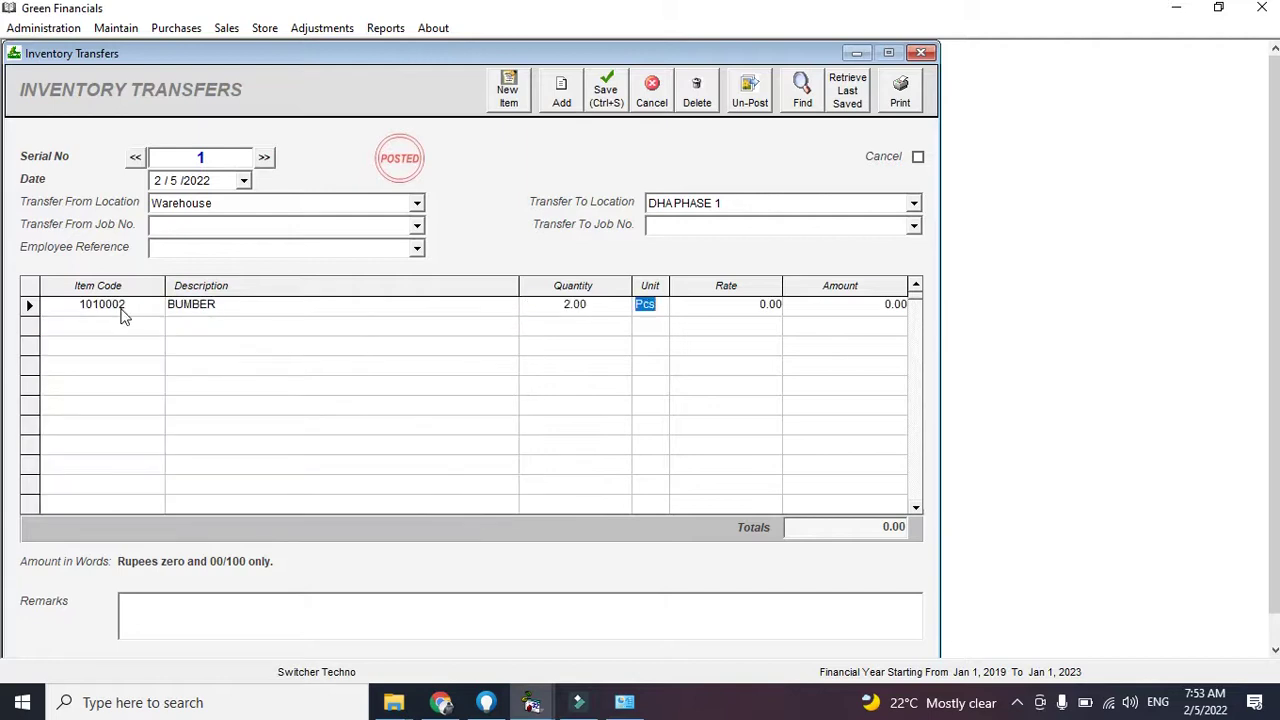
pyautogui.press('Return')
pyautogui.press('Return')
pyautogui.press('Return')
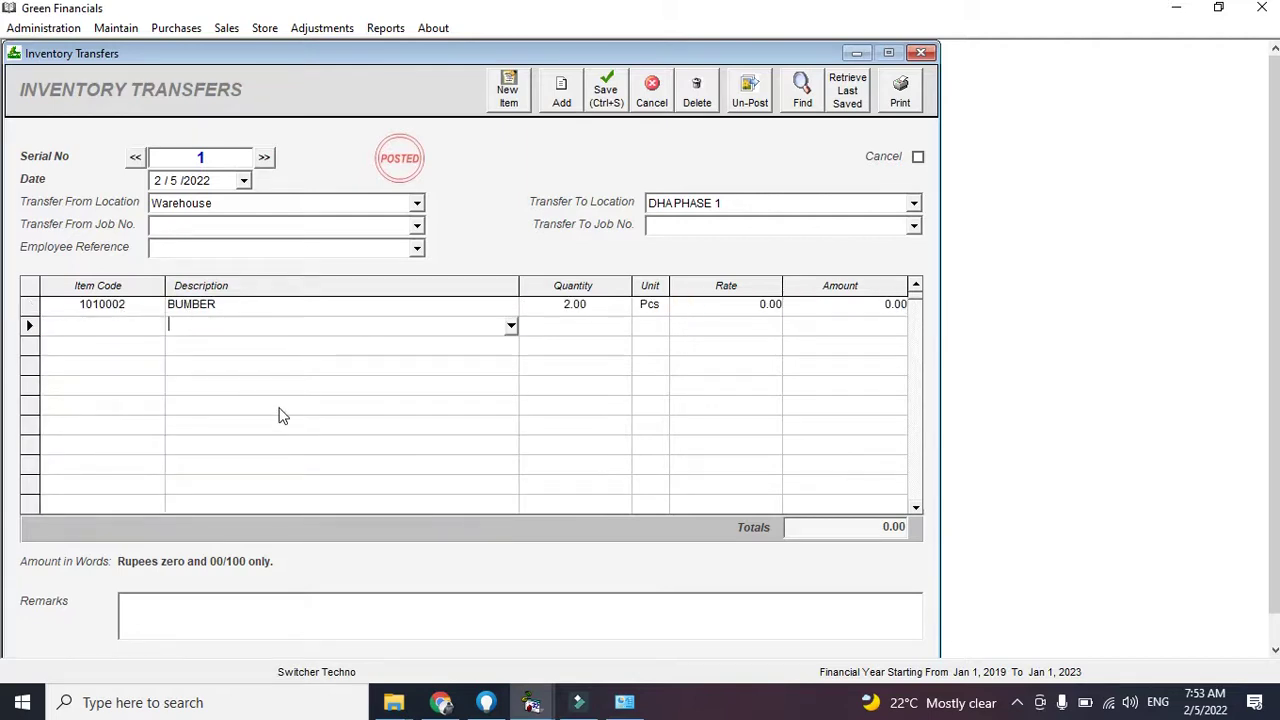
pyautogui.write('EN')
pyautogui.press('Return')
pyautogui.press('Return')
pyautogui.write('1')
pyautogui.press('Return')
pyautogui.press('Return')
# Print the Warehouse-to-DHA PHASE 1 transfer document and close its preview
pyautogui.click(903, 87)
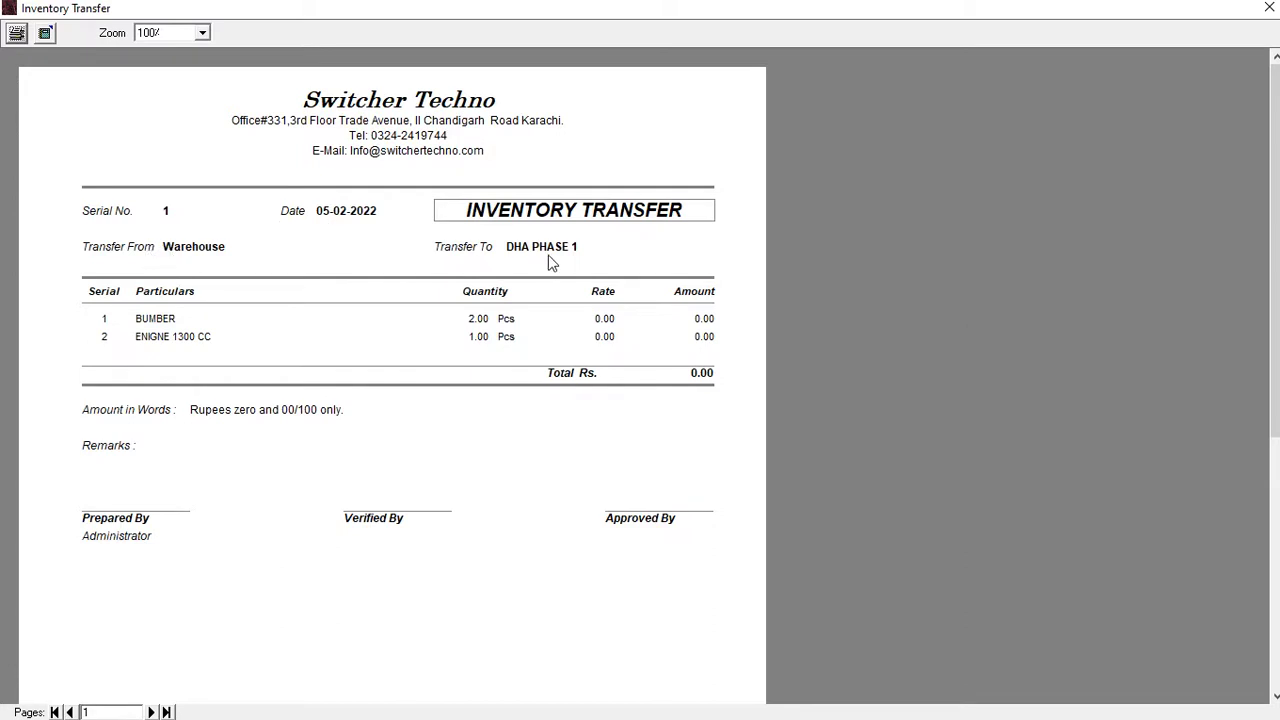
pyautogui.click(1268, 7)
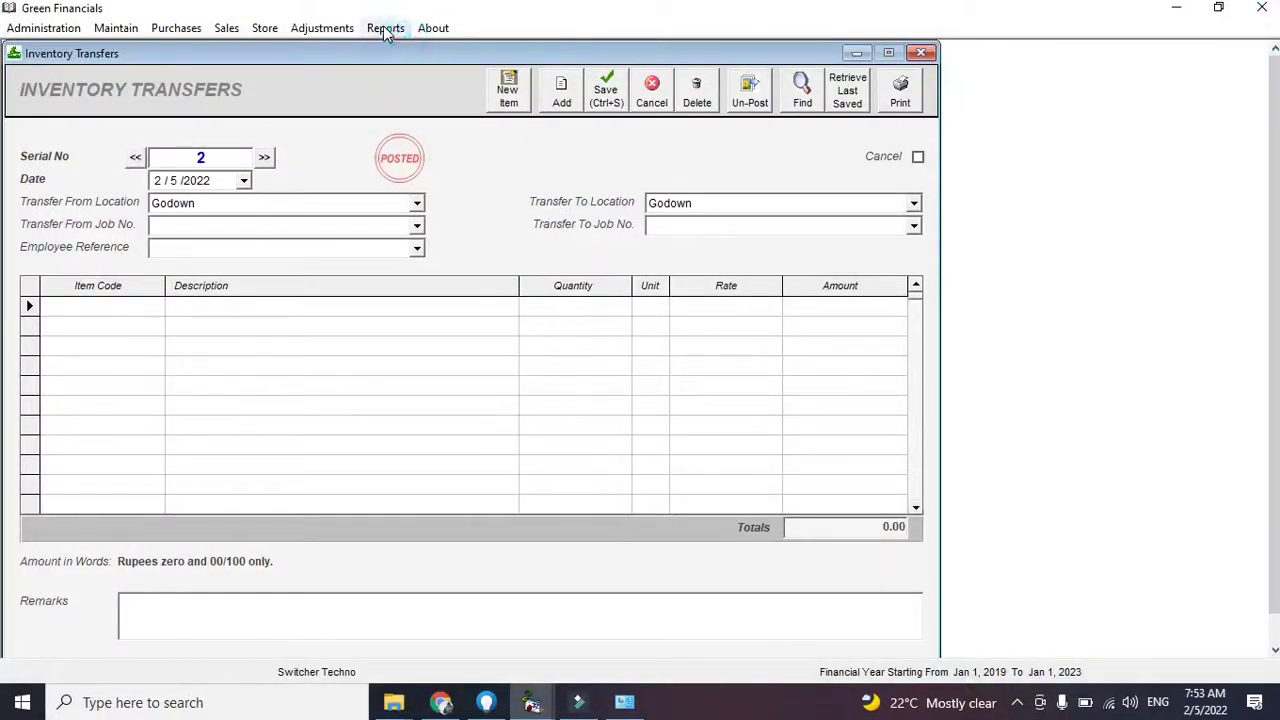
# Show Inventory Balances for Warehouse after the transfer, now totalling 10000
pyautogui.click(387, 30)
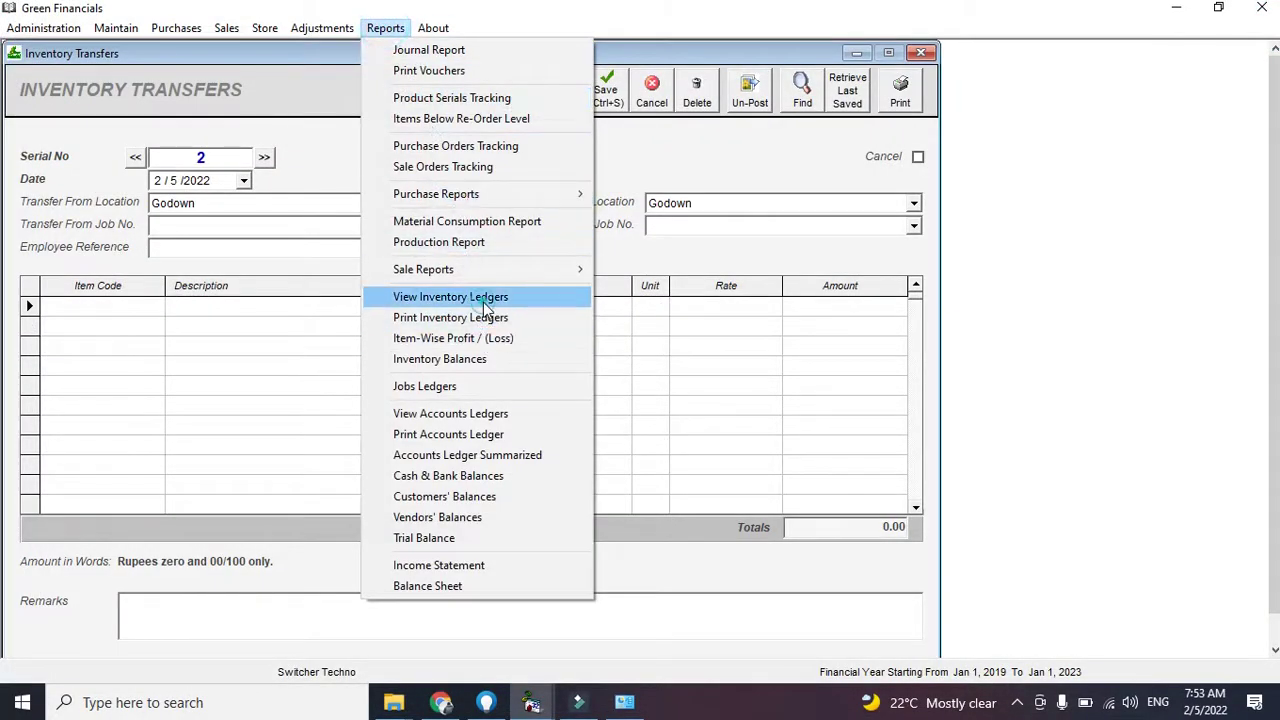
pyautogui.click(480, 358)
pyautogui.click(414, 240)
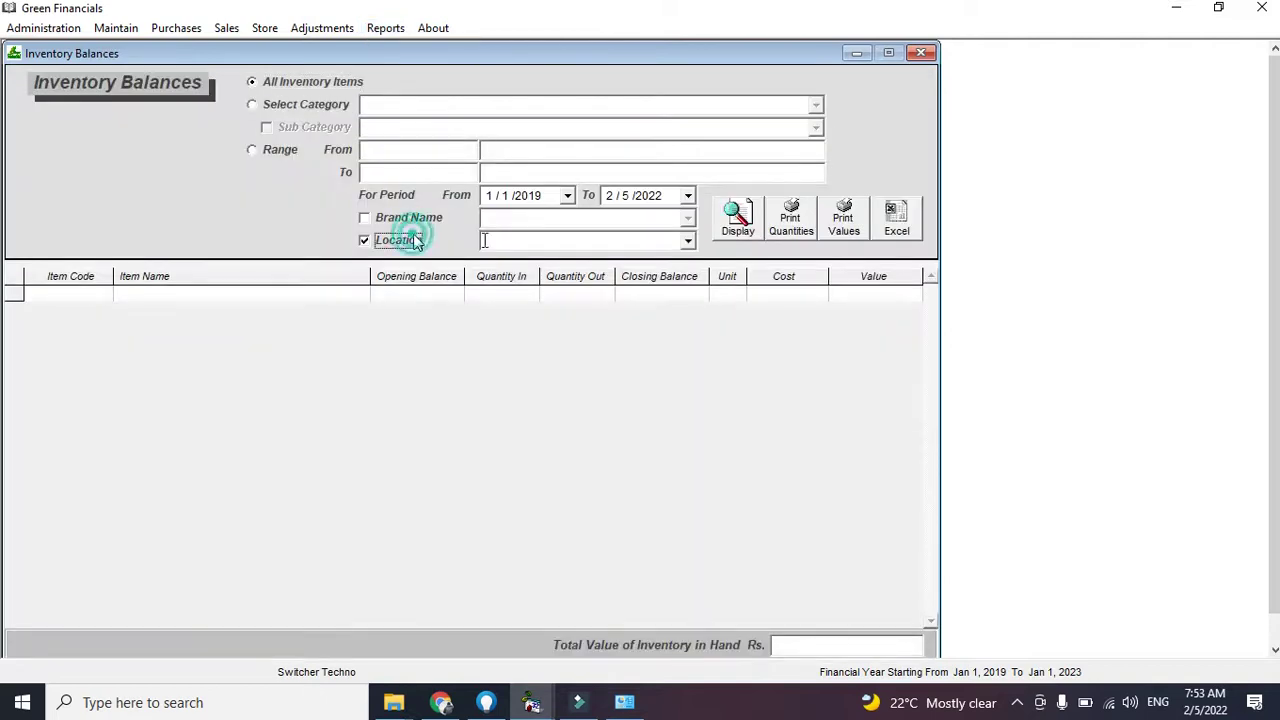
pyautogui.click(688, 240)
pyautogui.scroll(-1, 692, 354)
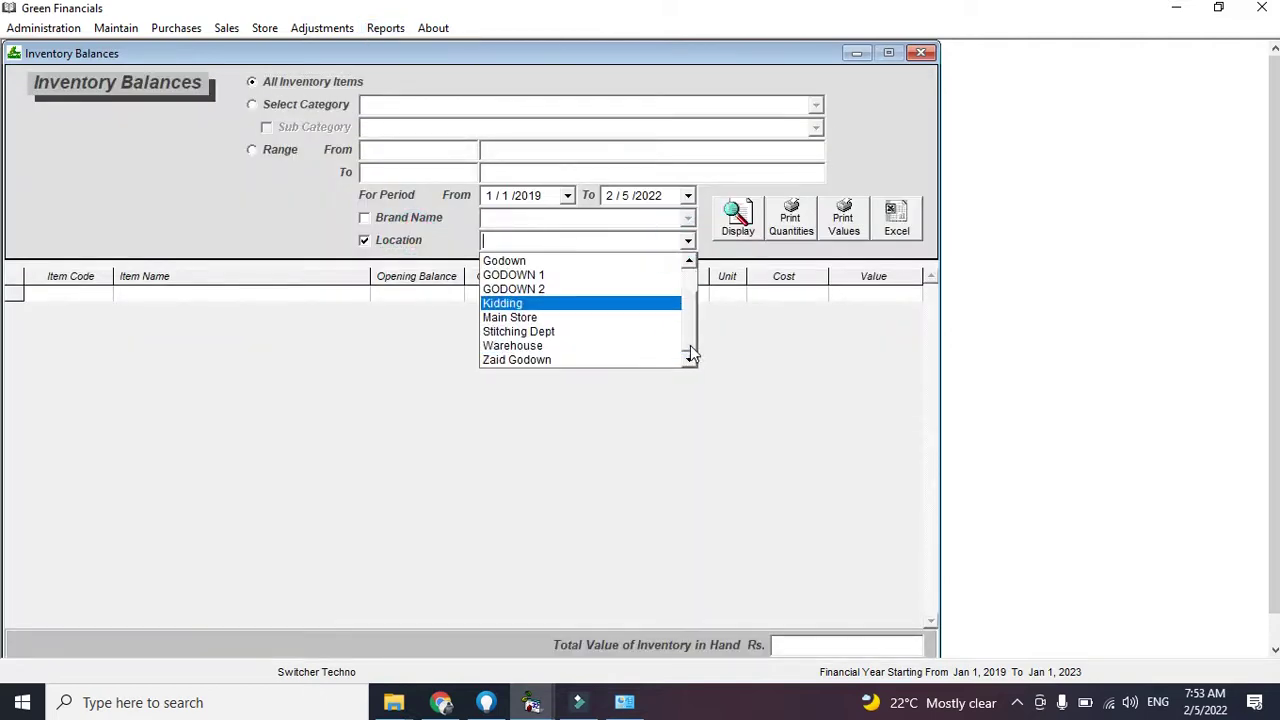
pyautogui.click(657, 346)
pyautogui.click(748, 220)
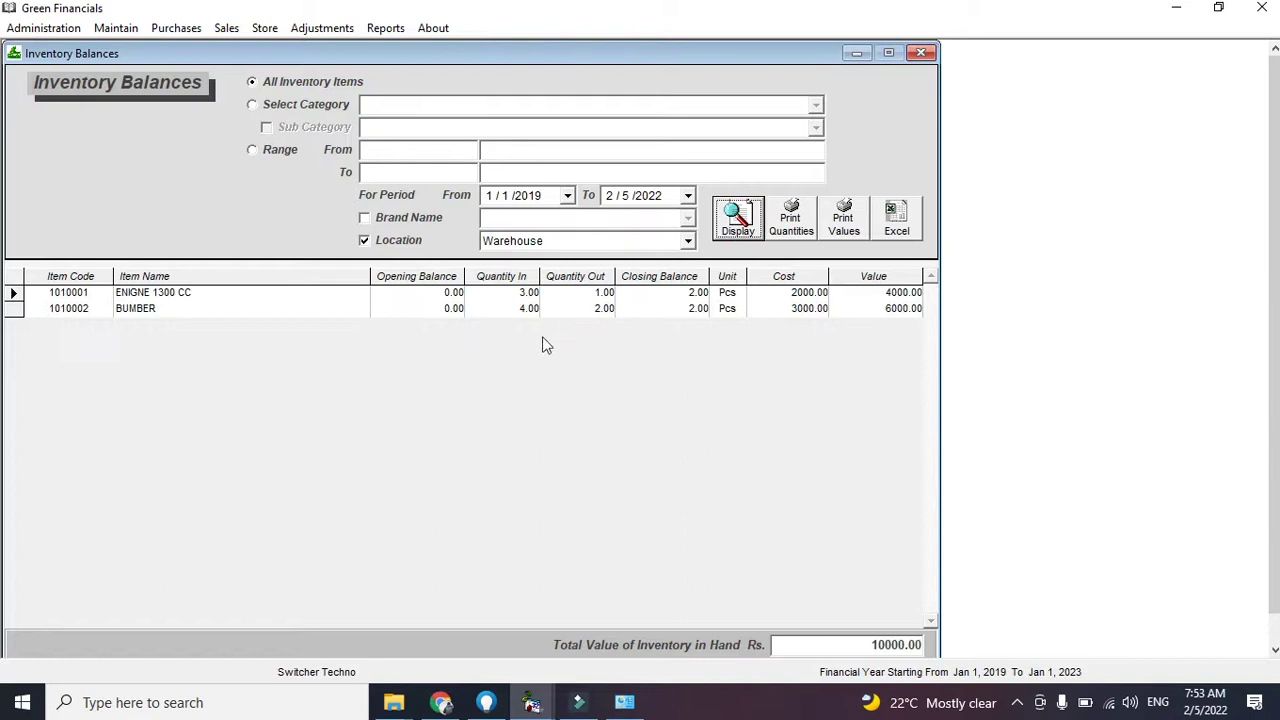
pyautogui.doubleClick(605, 295)
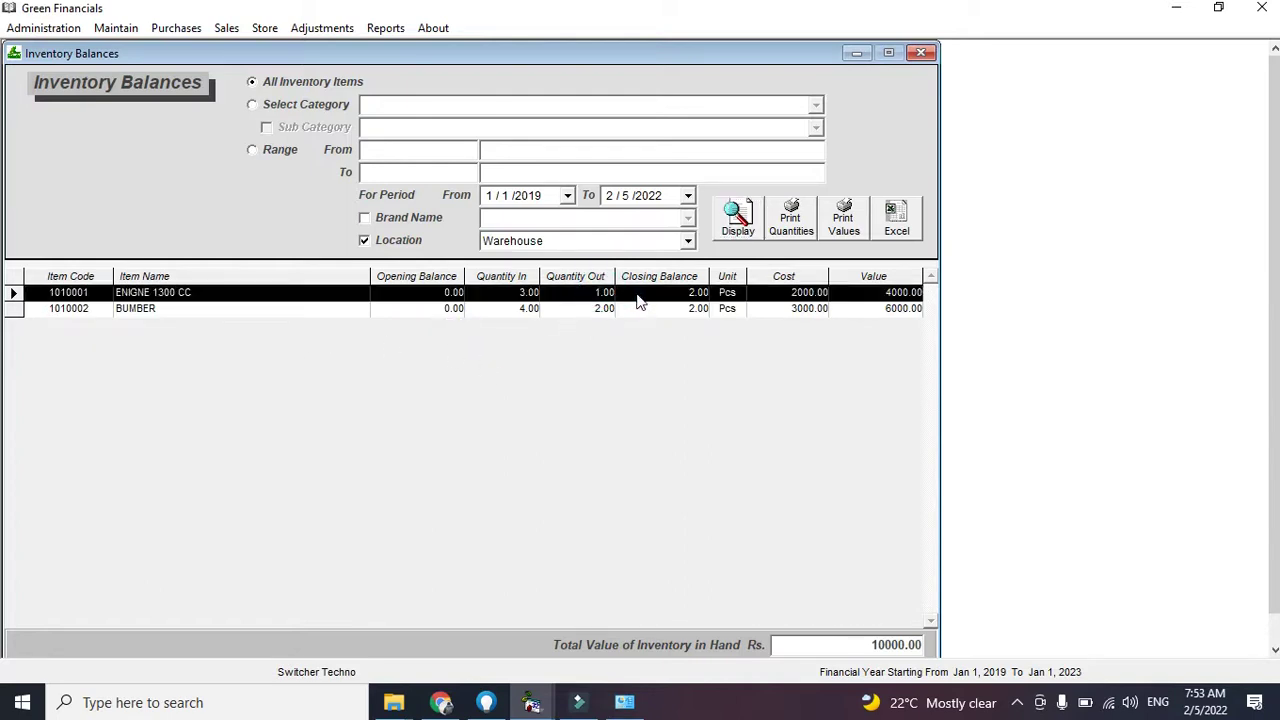
pyautogui.click(537, 318)
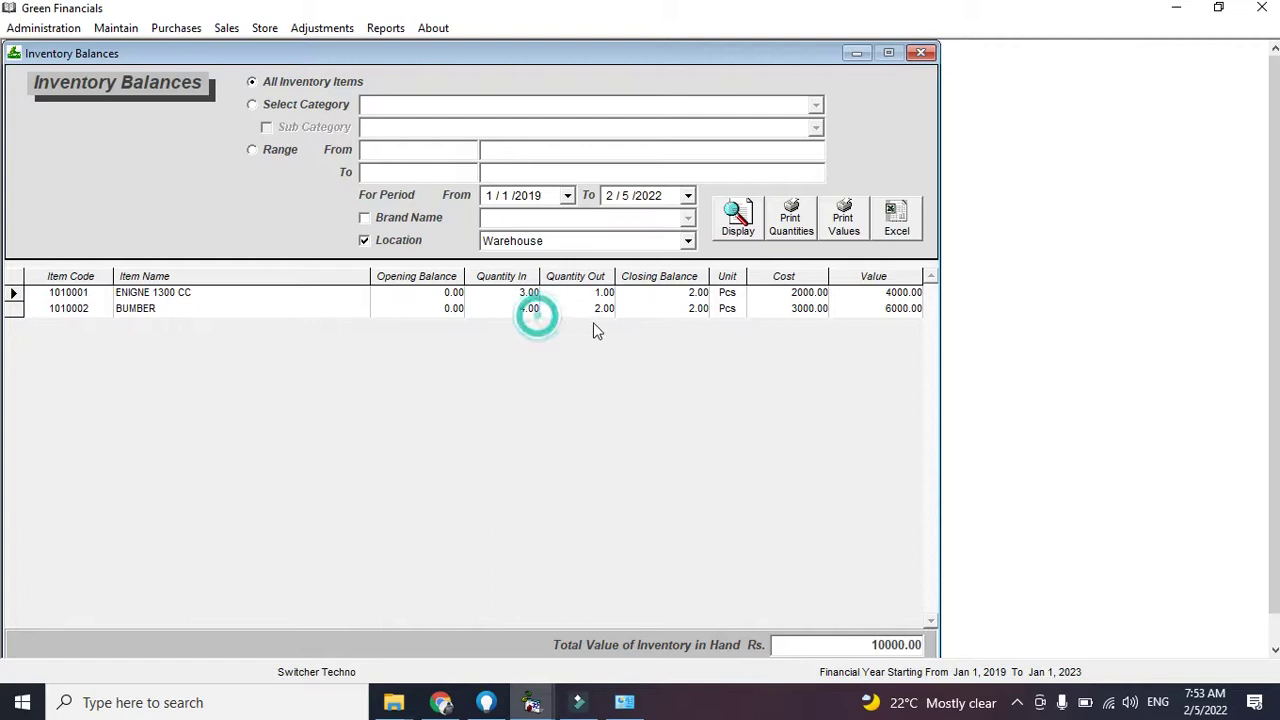
# Show DHA PHASE 1 balances (1 ENIGNE 1300 CC, 2 BUMBER, Rs. 8000) and view the BUMBER ledger
pyautogui.click(688, 241)
pyautogui.scroll(1, 685, 252)
pyautogui.click(676, 258)
pyautogui.click(740, 220)
pyautogui.click(504, 292)
pyautogui.click(508, 292)
pyautogui.click(518, 311)
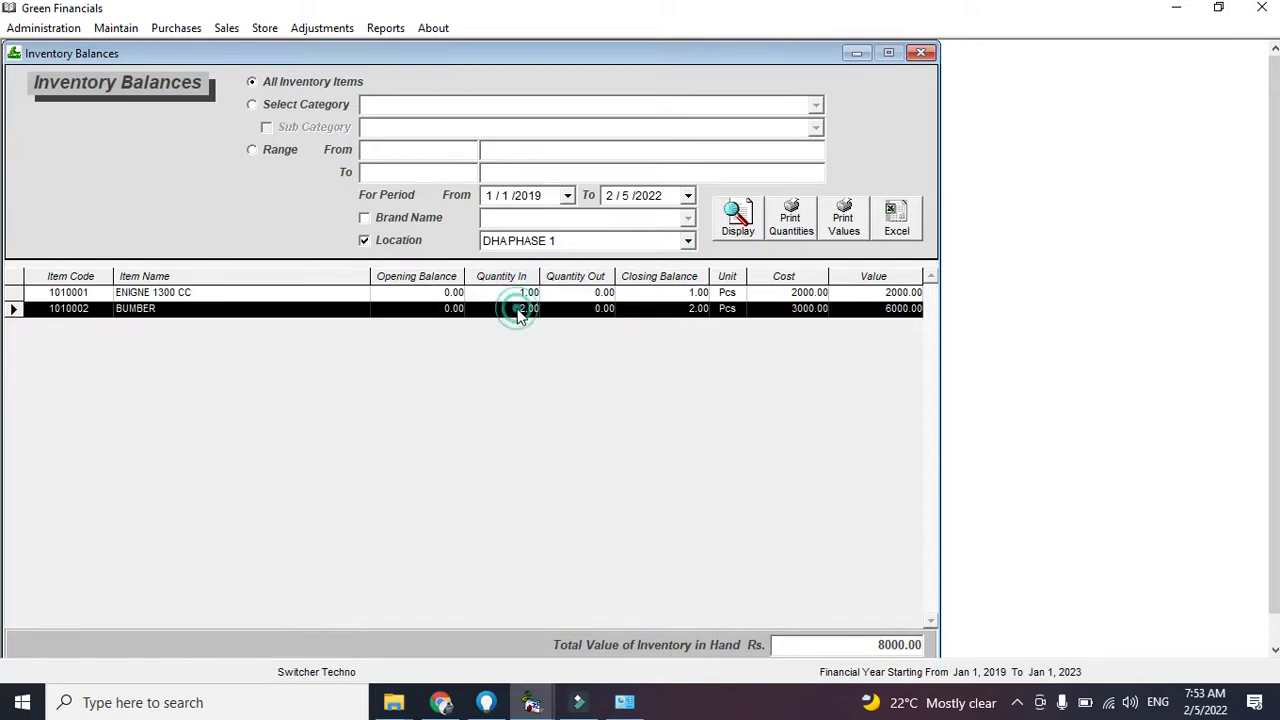
pyautogui.doubleClick(518, 311)
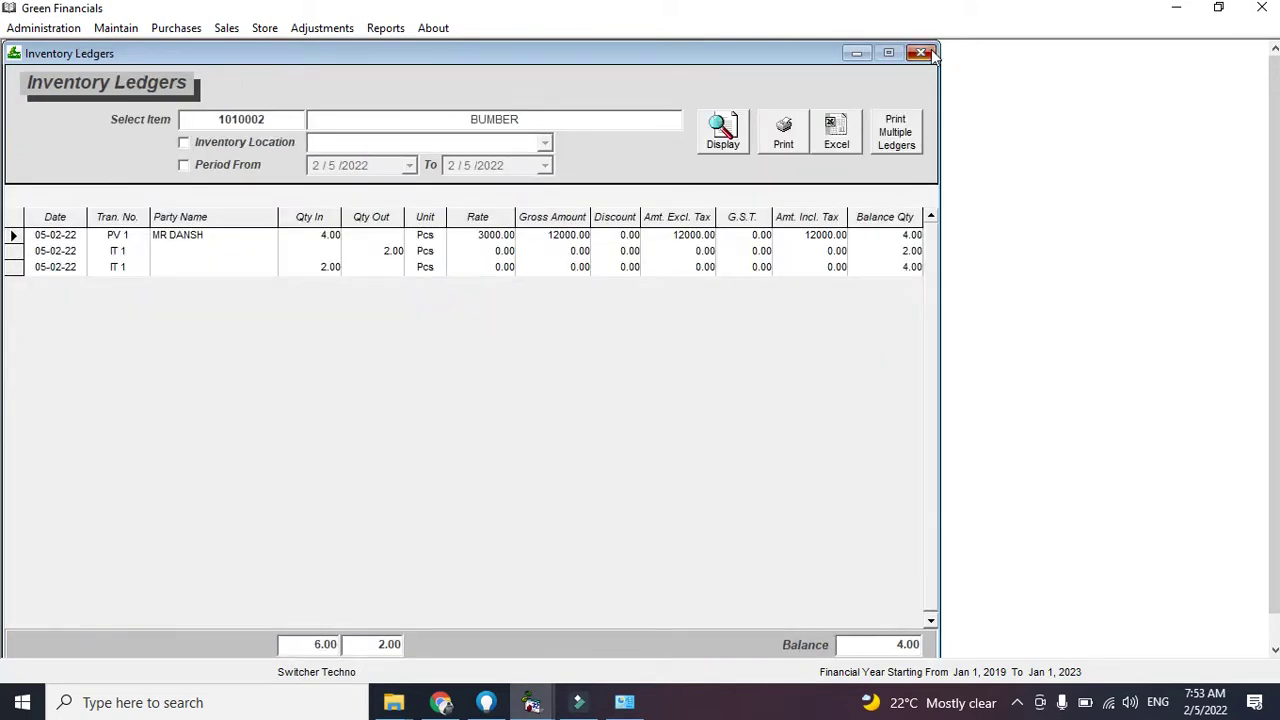
pyautogui.click(921, 53)
pyautogui.click(531, 374)
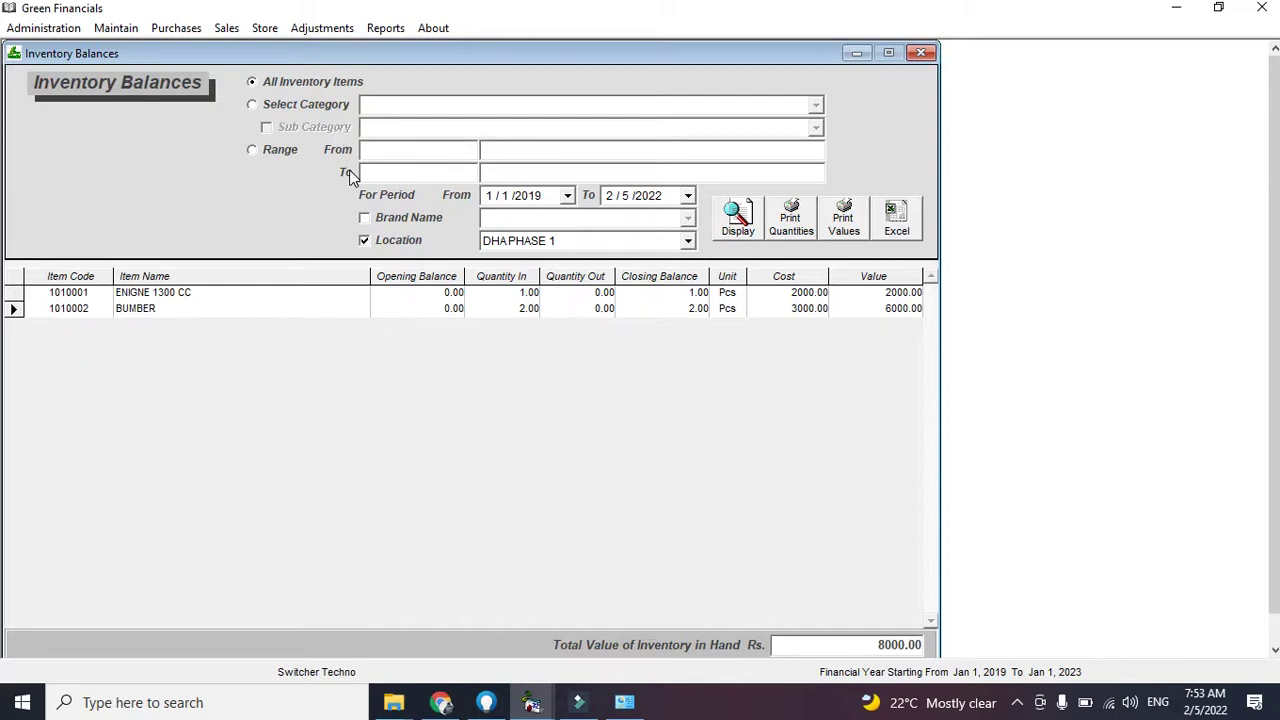
# Export the balances, then filter by category PARTS, sub category KIA and location DHA PHASE 1
pyautogui.click(900, 222)
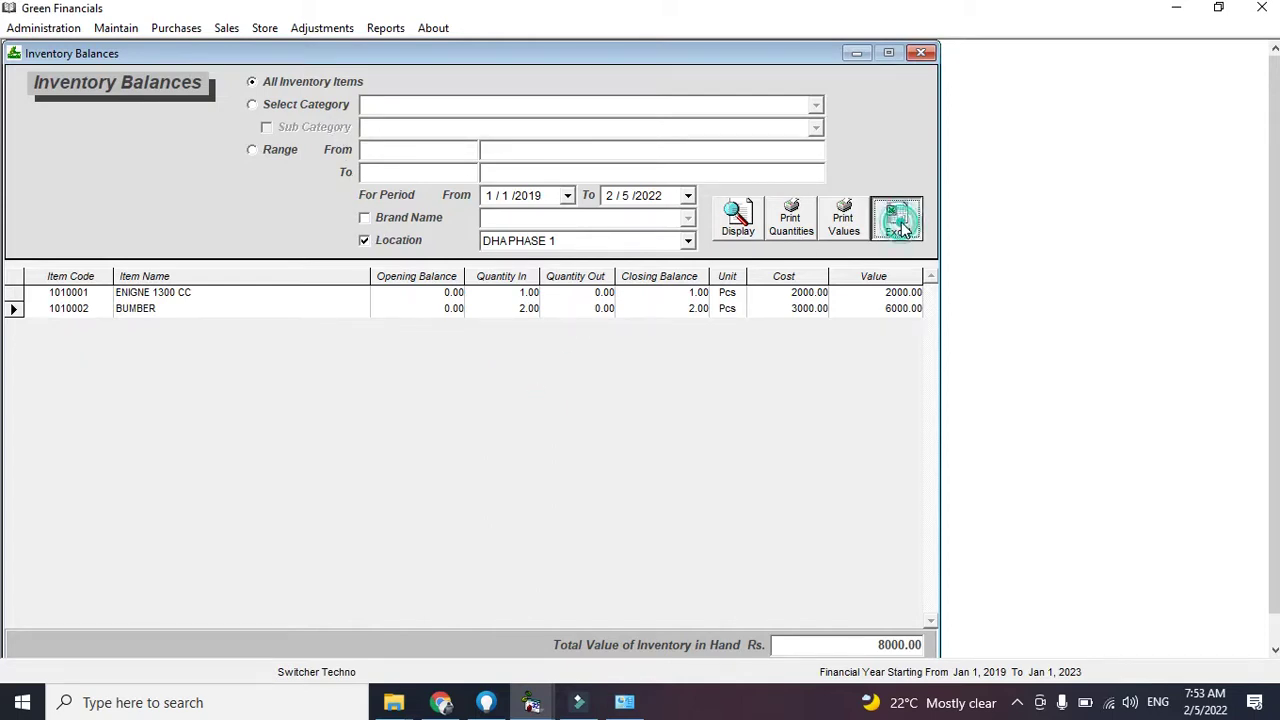
pyautogui.click(369, 241)
pyautogui.click(307, 104)
pyautogui.click(816, 104)
pyautogui.click(785, 123)
pyautogui.click(290, 125)
pyautogui.click(816, 127)
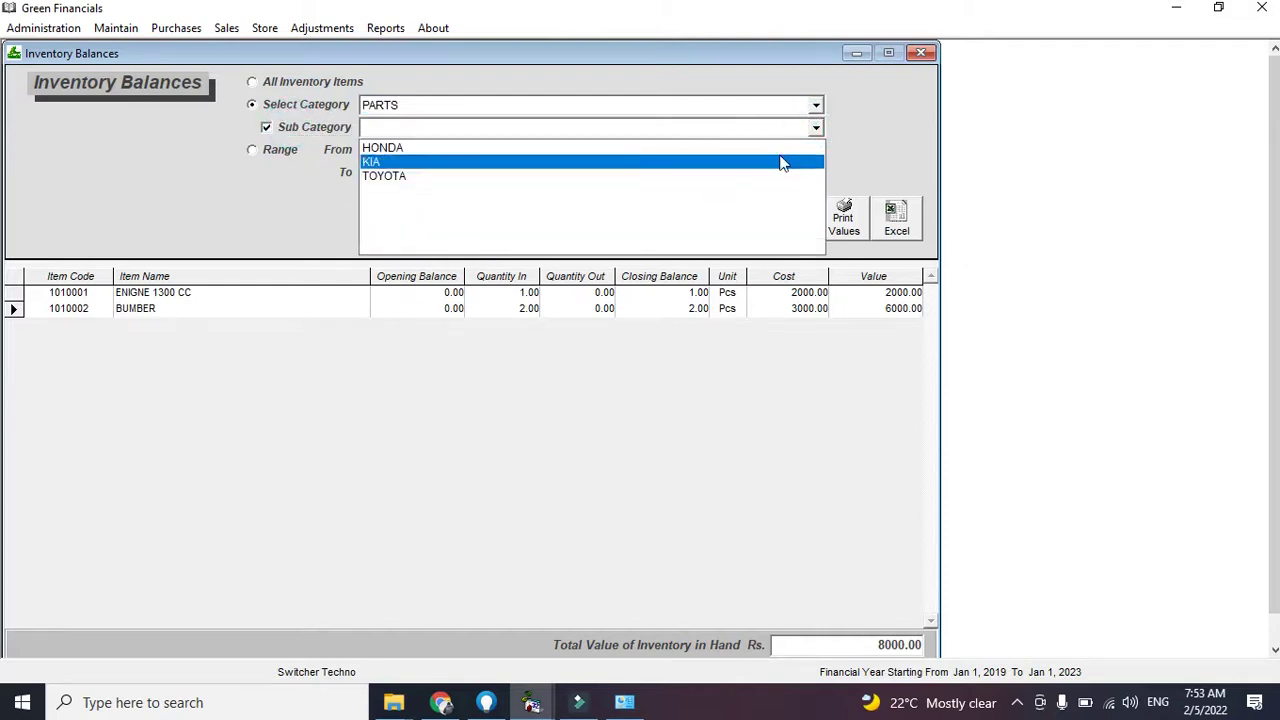
pyautogui.click(778, 164)
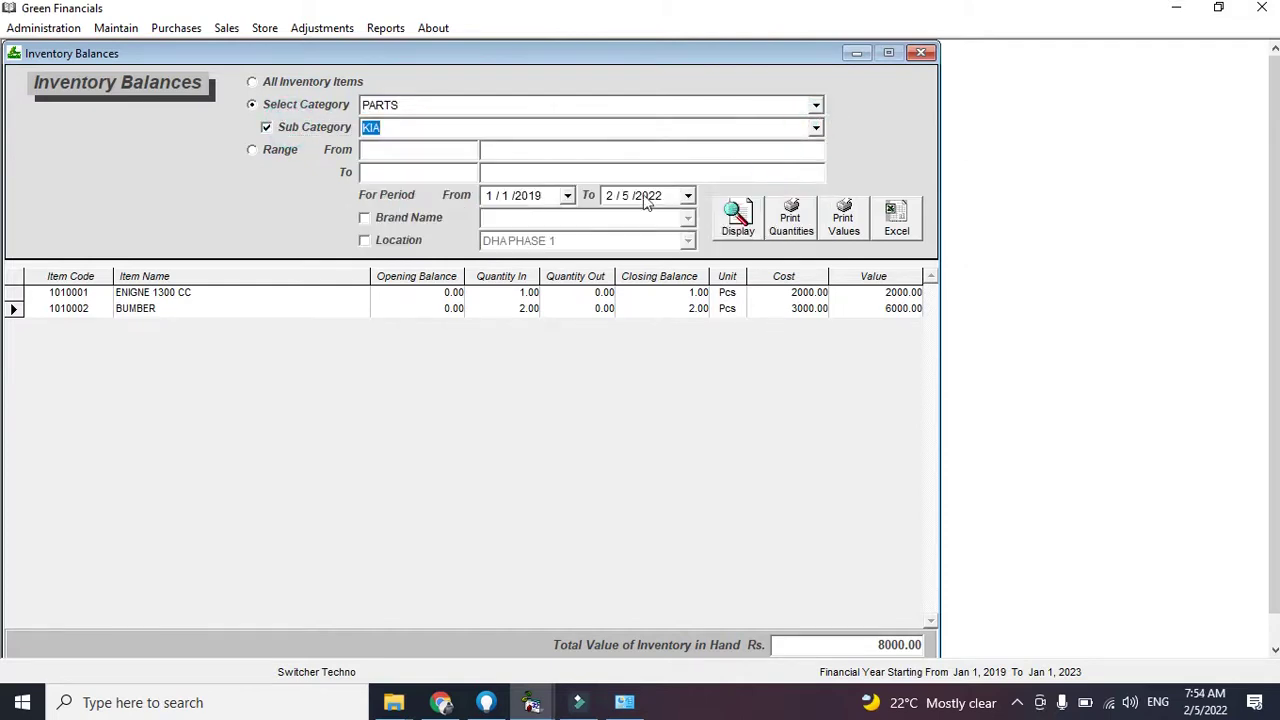
pyautogui.click(399, 241)
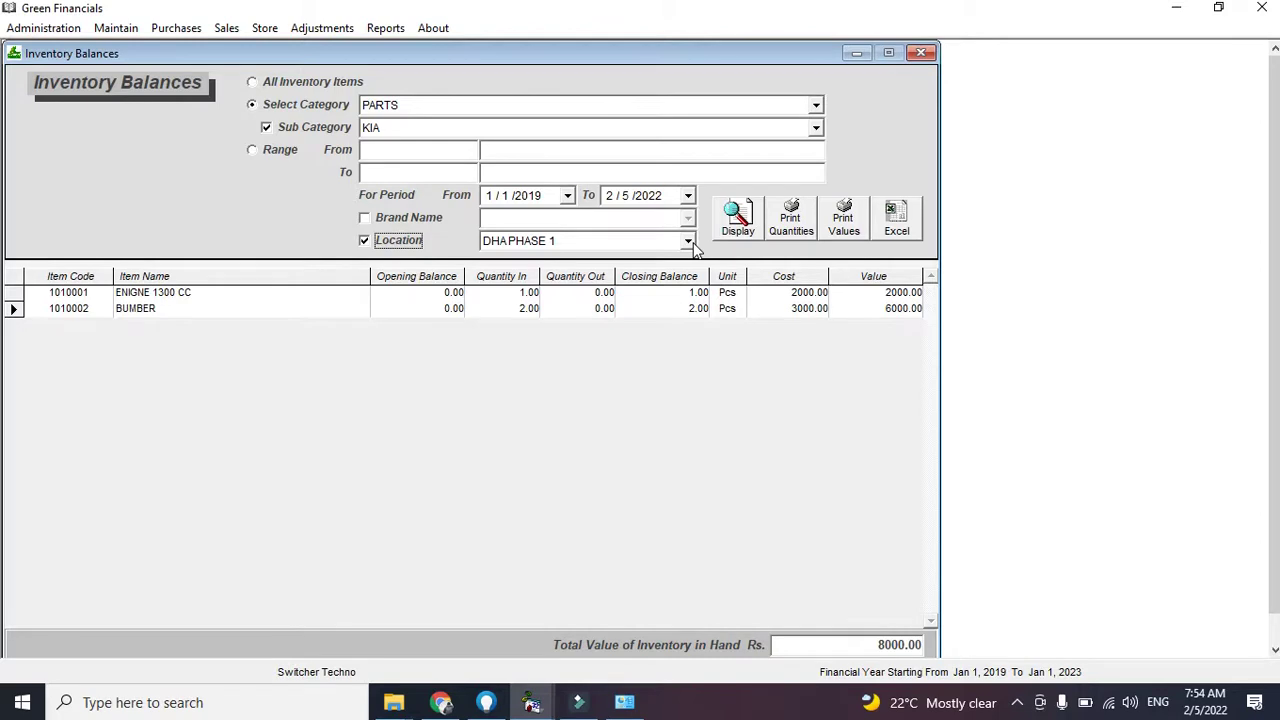
# Close the Inventory Balances report and the Inventory Transfers form
pyautogui.click(920, 53)
pyautogui.click(920, 53)
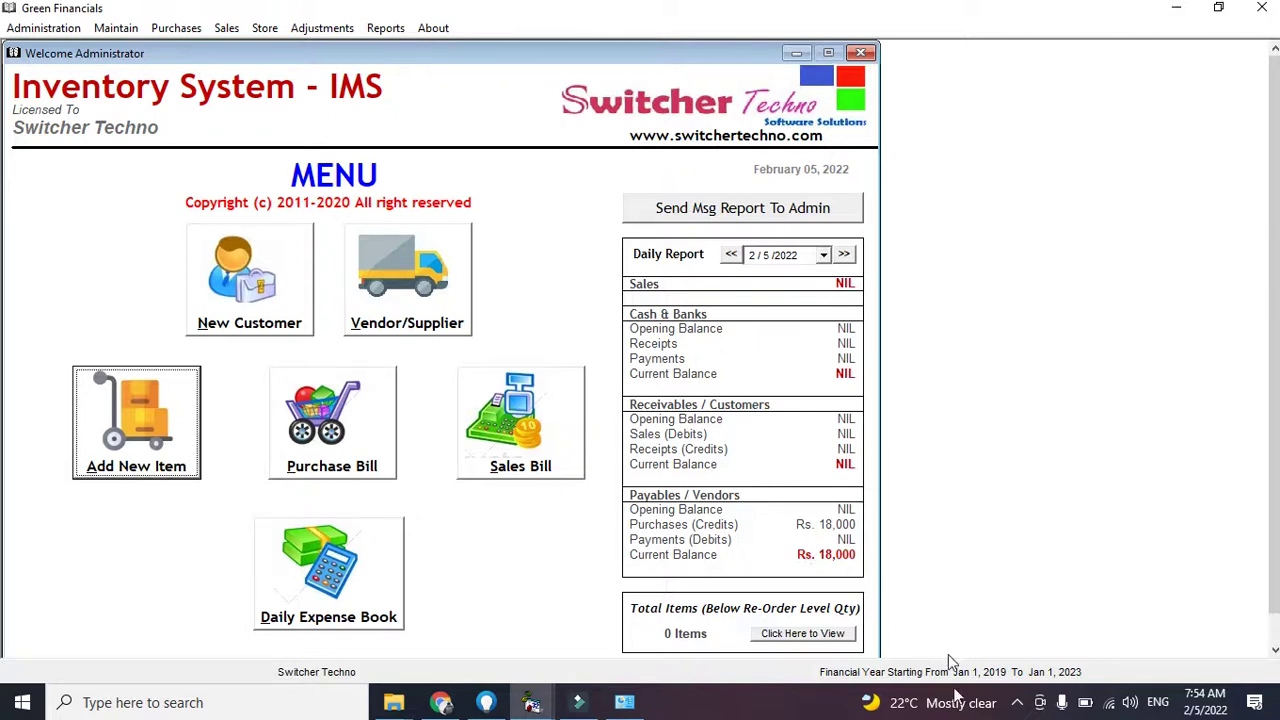
pyautogui.click(1019, 701)
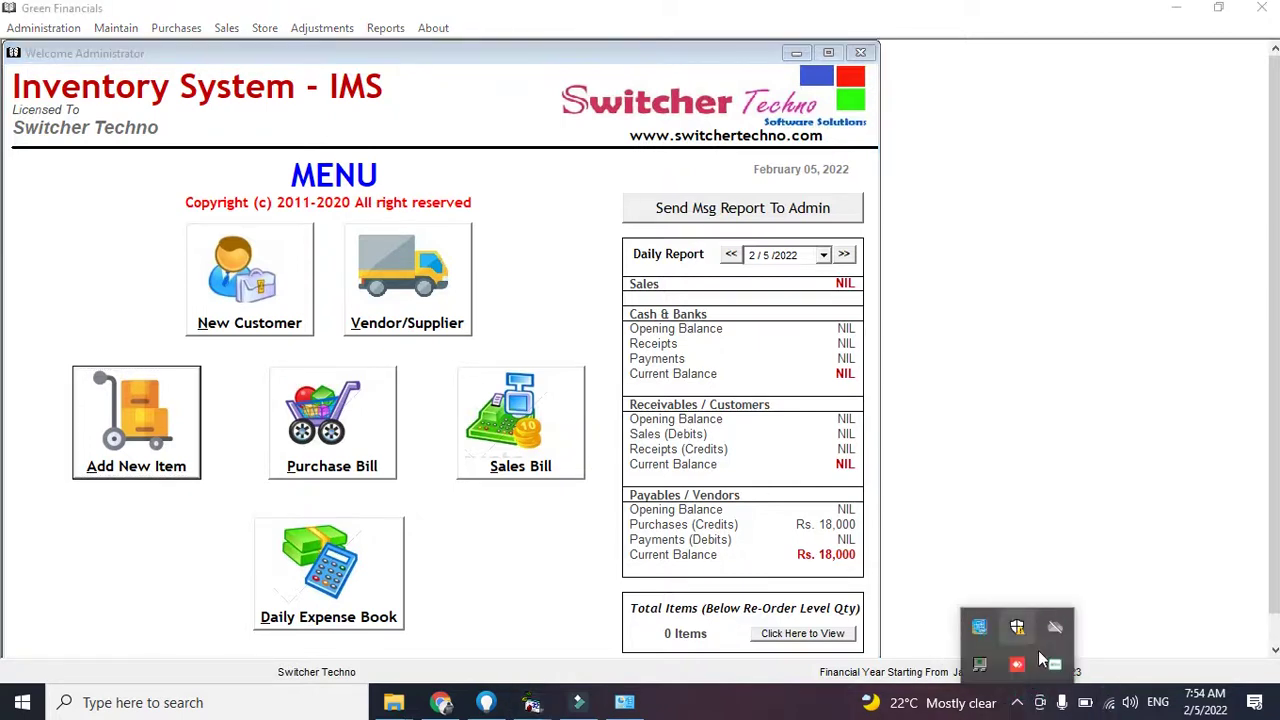